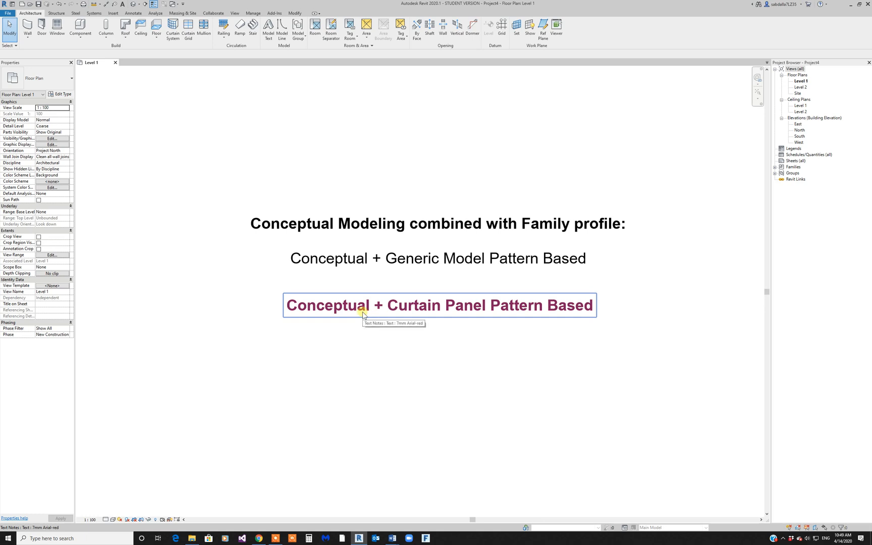
Step: Create a new conceptual mass family from the Metric Mass template
left_click(10, 14)
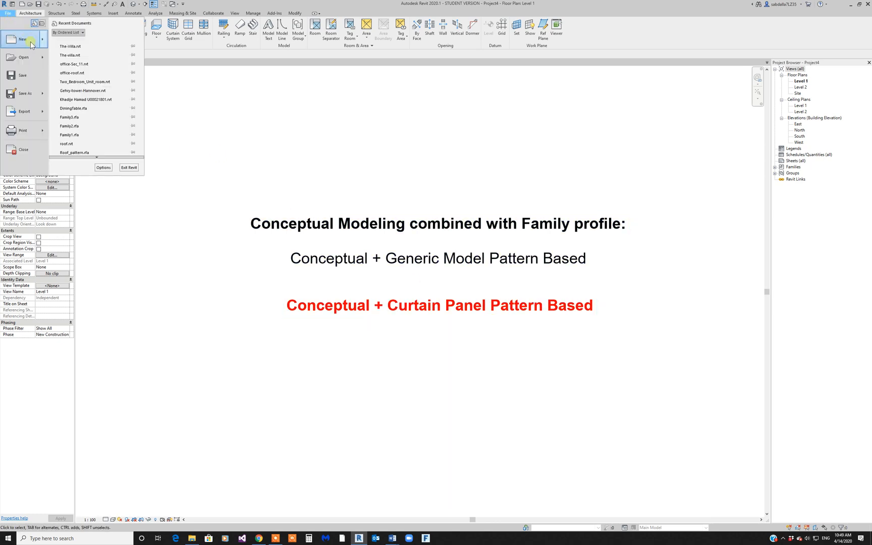
mouse_move(34, 46)
left_click(83, 81)
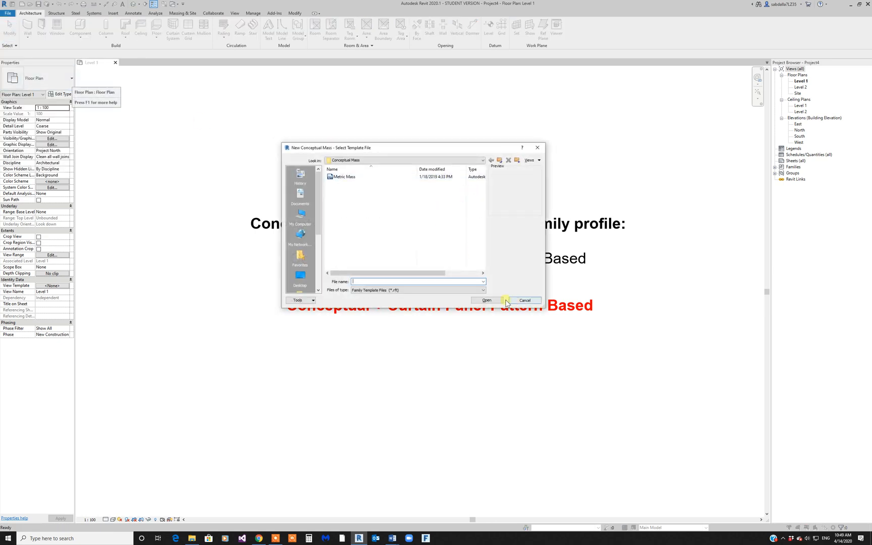
left_click(360, 180)
left_click(492, 301)
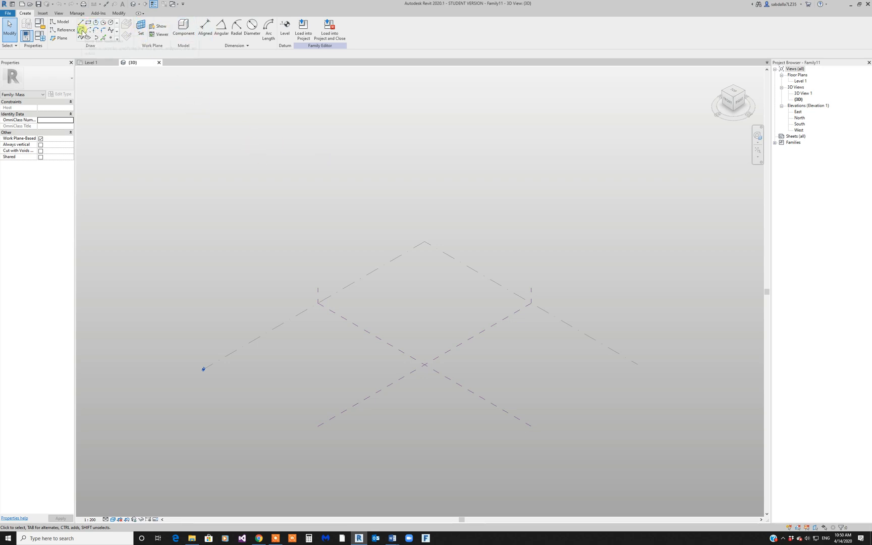
Step: Set one of the vertical centre reference planes as the work plane and show it in the 3D view
left_click(141, 27)
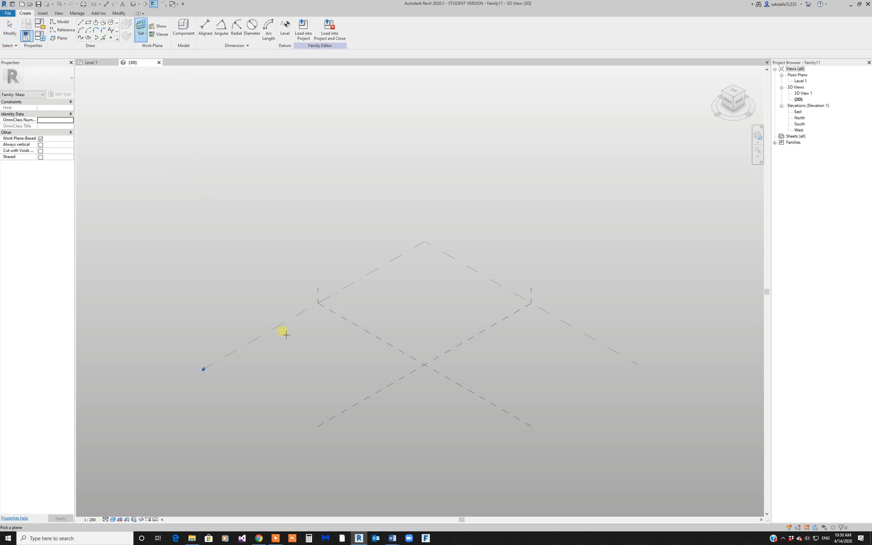
left_click(321, 299)
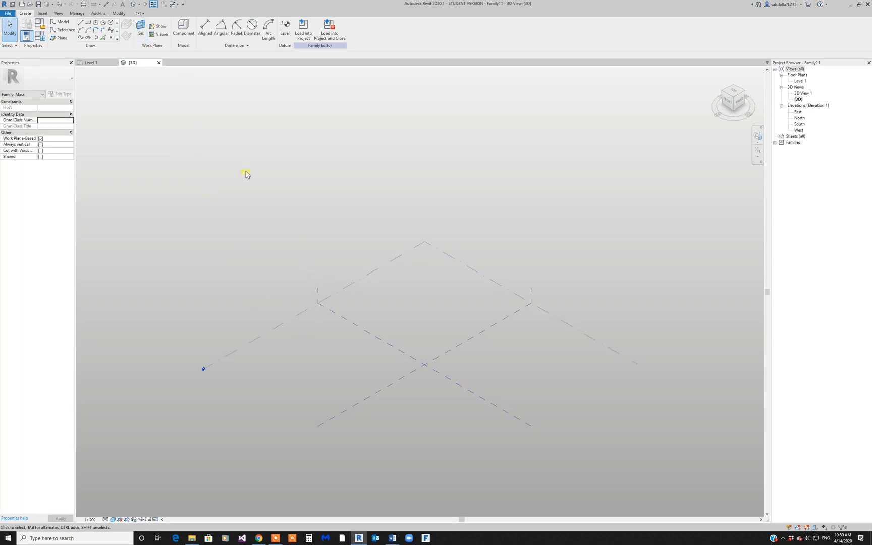
left_click(158, 26)
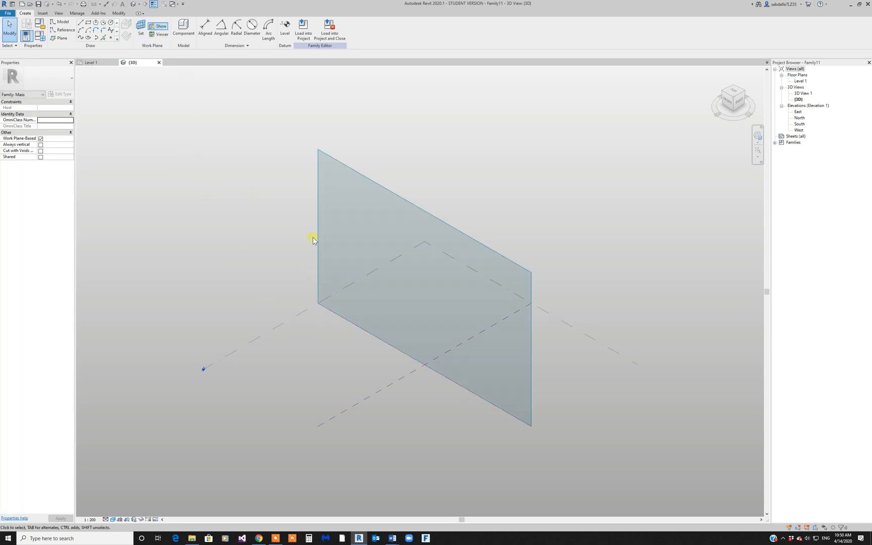
Step: Draw a start-end-radius arc on the vertical work plane, with a radius of about 24106 mm and an angle of about 126°
left_click(82, 30)
left_click(363, 305)
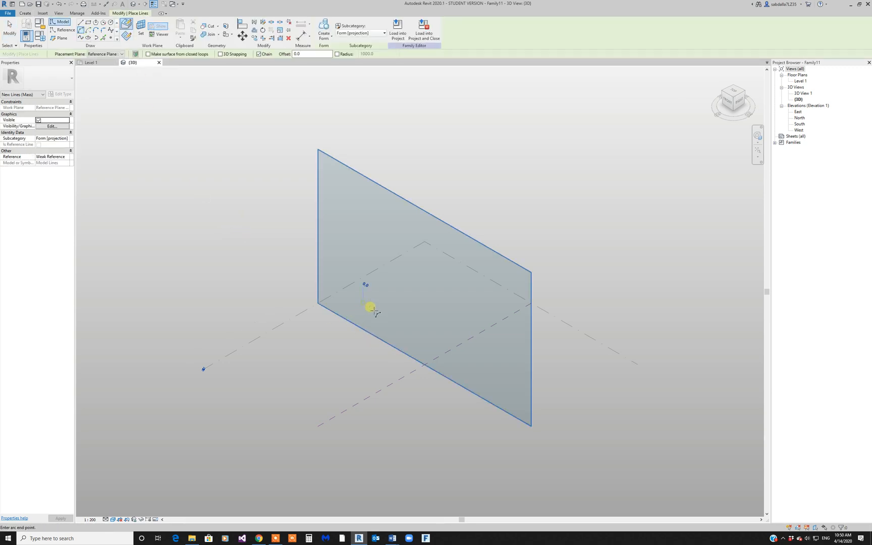
left_click(459, 360)
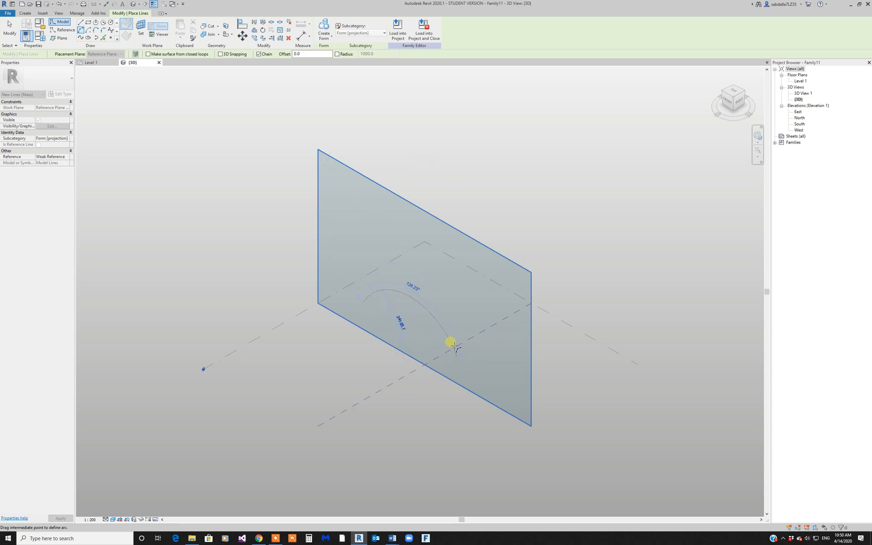
left_click(453, 346)
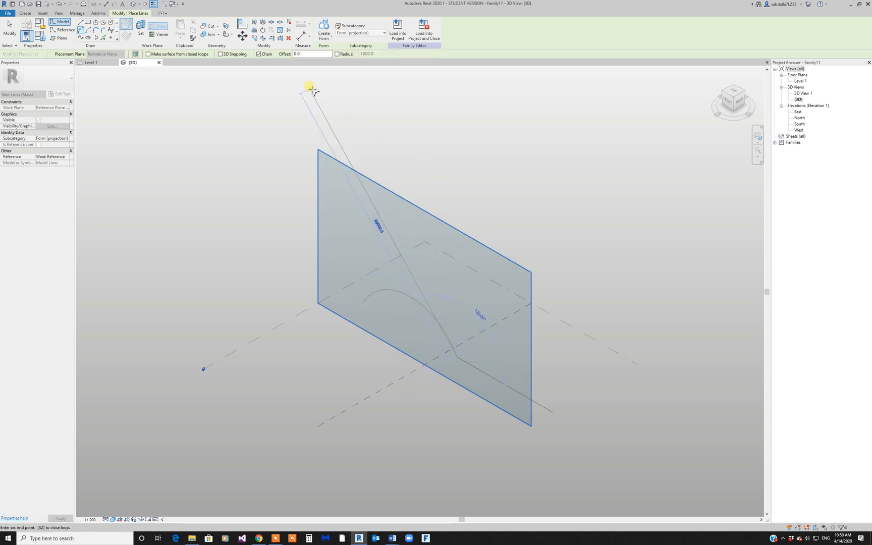
left_click(10, 28)
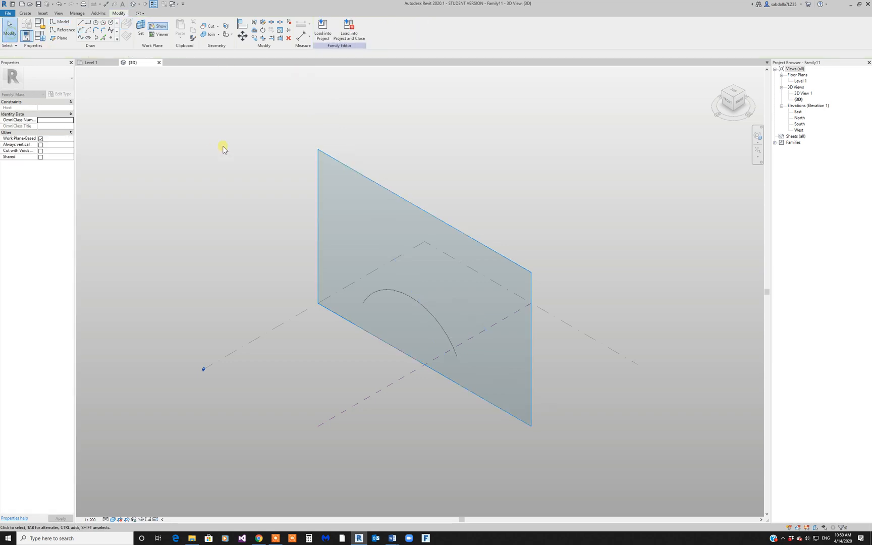
Step: Create a solid form from the arc to produce a curved surface
left_click(431, 316)
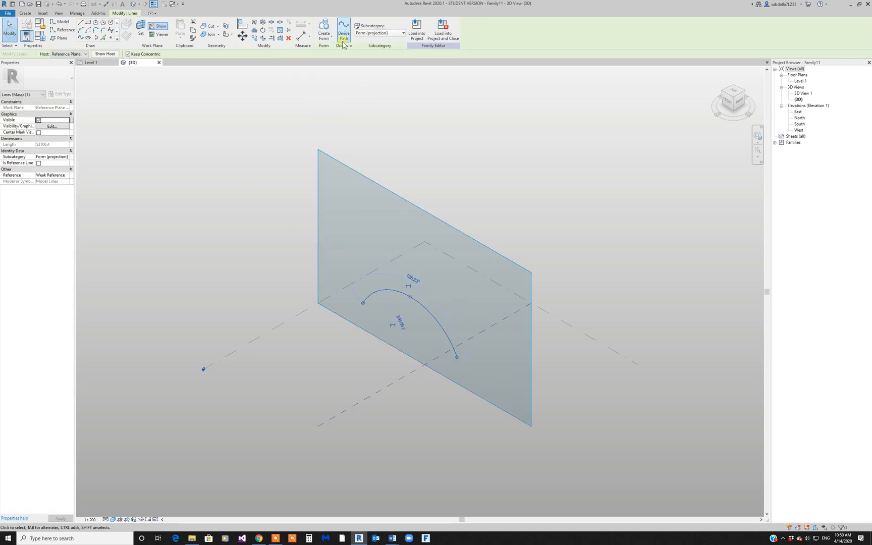
left_click(324, 32)
left_click(337, 51)
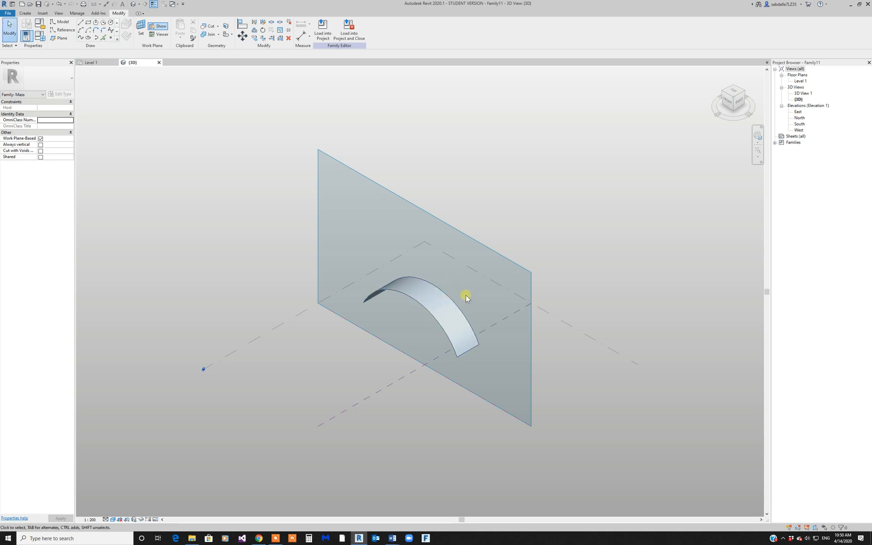
Step: Stretch the curved surface into a long vault by pulling one of its arc edges away perpendicular to the work plane
mouse_move(466, 300)
middle_mouse_down("shift")
mouse_move(374, 298)
mouse_move(459, 308)
middle_mouse_up("shift")
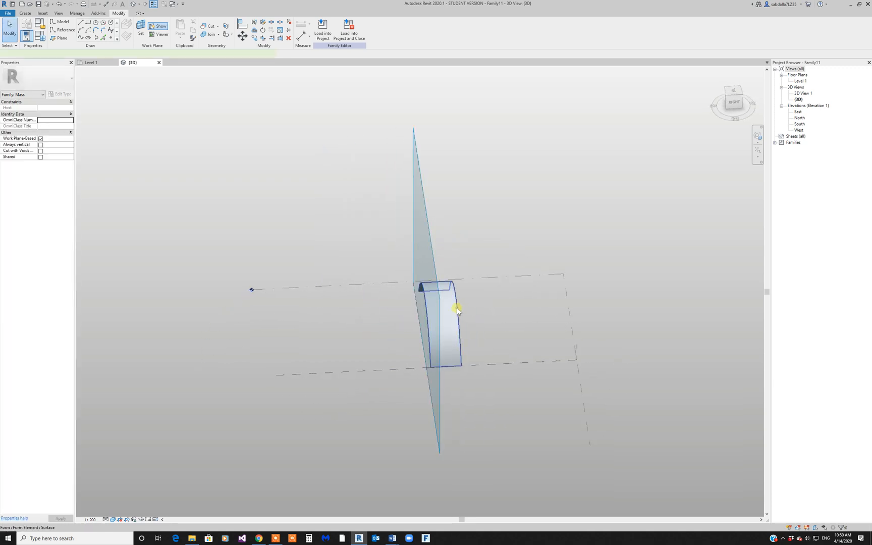
left_click(459, 307)
left_click(476, 313)
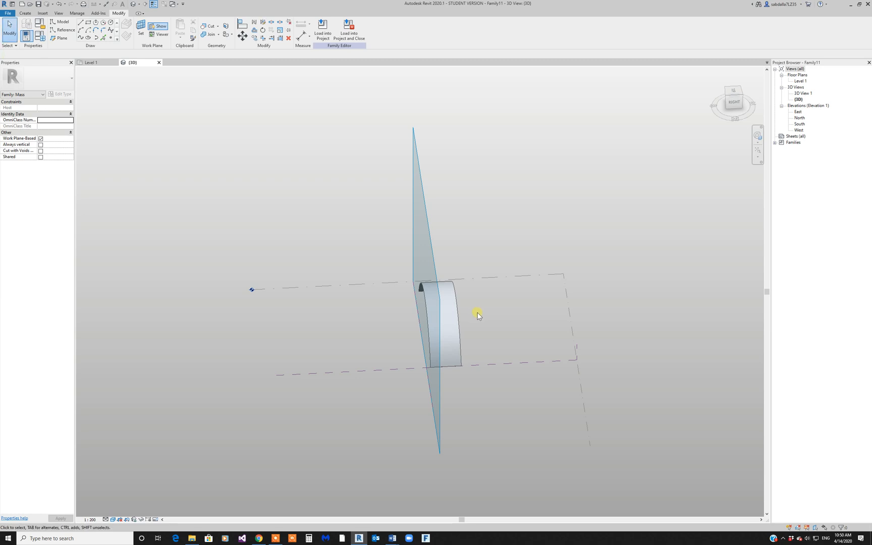
middle_click_drag(477, 312, 457, 314, "shift")
left_click(459, 313)
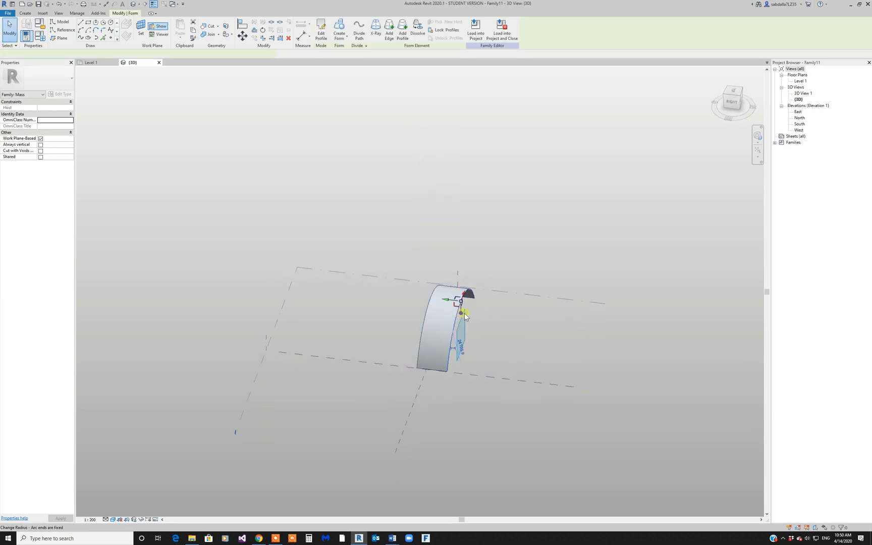
left_click_drag(448, 298, 580, 336)
middle_click_drag(371, 251, 385, 260)
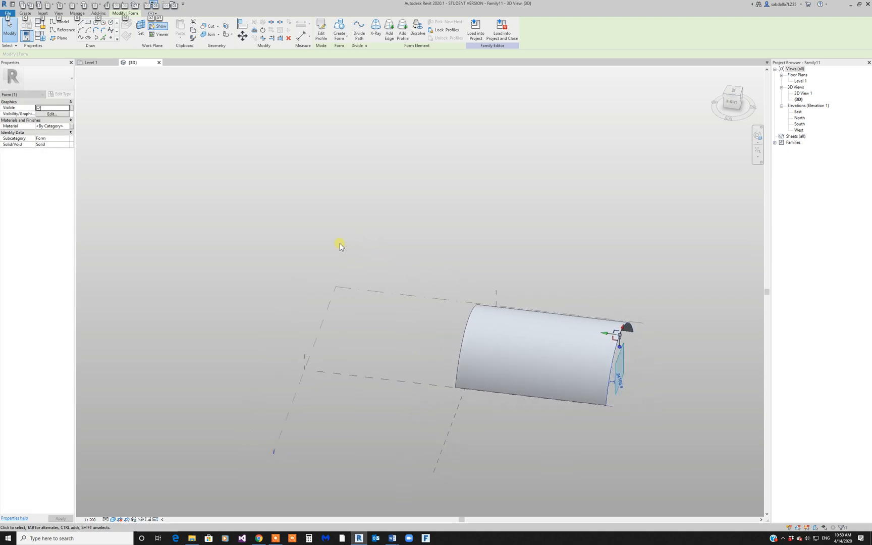
middle_click_drag(323, 245, 453, 269, "shift")
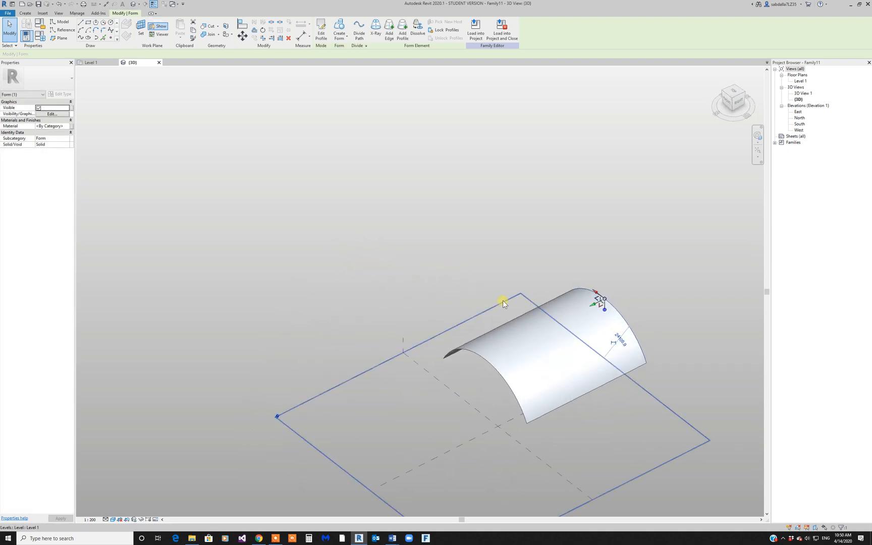
Step: Divide the vault surface and apply the Hexagon pattern to it
scroll(419, 230, "down", 2)
left_click(545, 329)
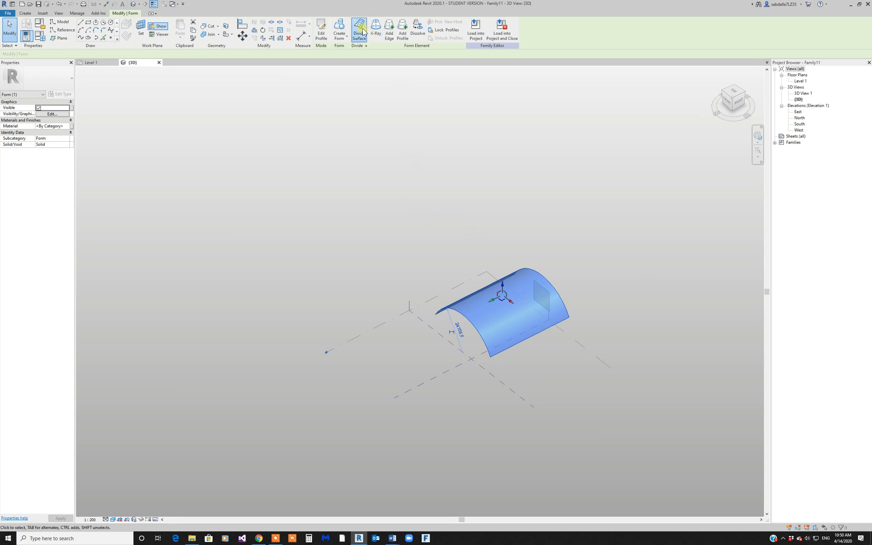
left_click(361, 35)
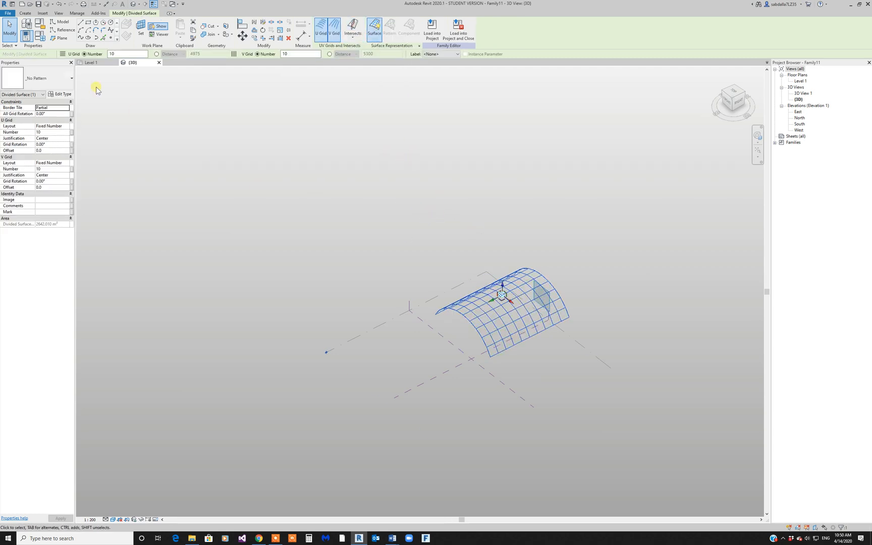
left_click(67, 80)
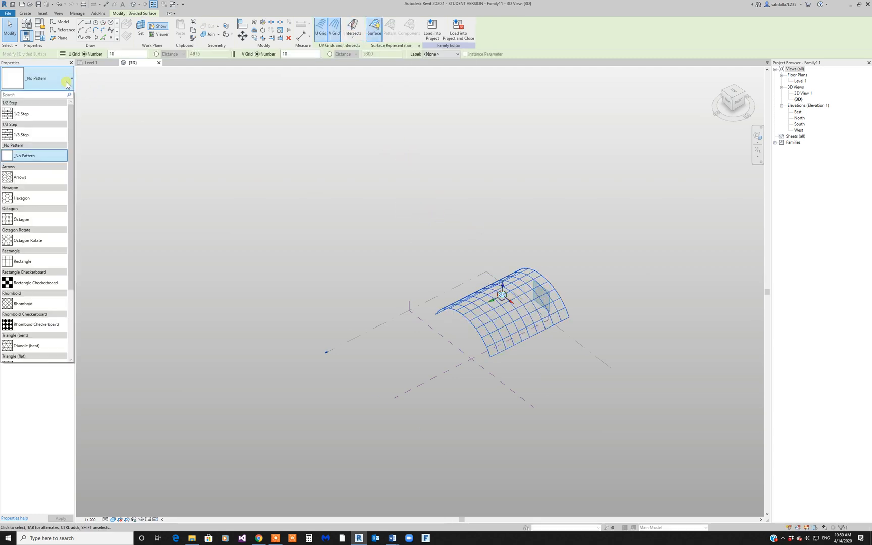
left_click(45, 201)
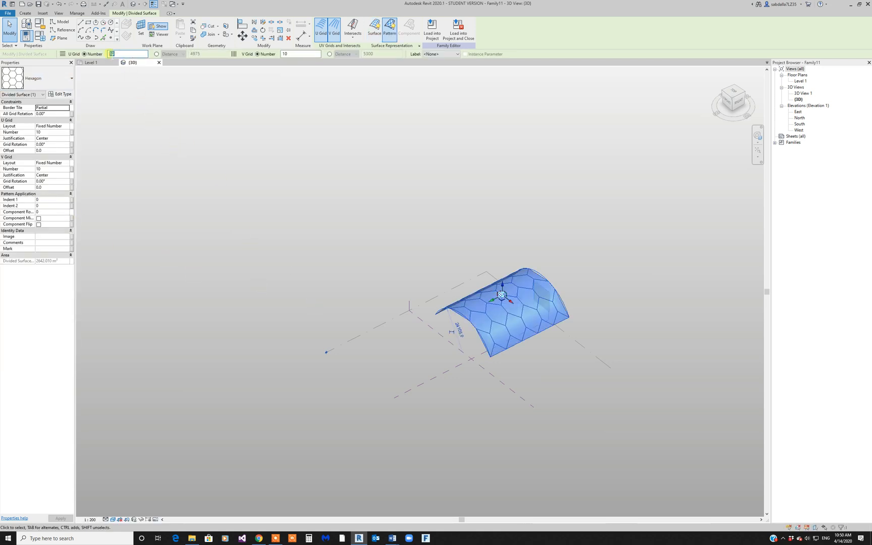
Step: Set both the U grid and V grid numbers of the divided surface to 30
type("30")
key("Return")
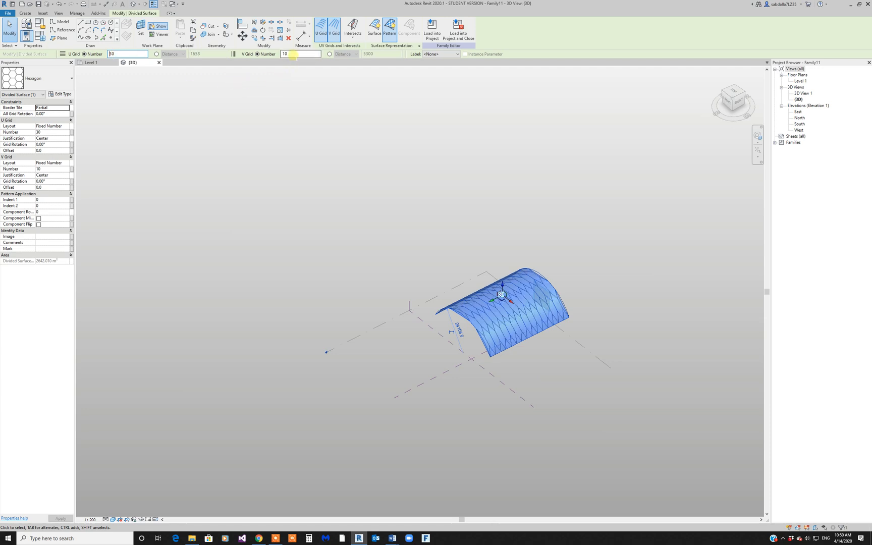
key("Return")
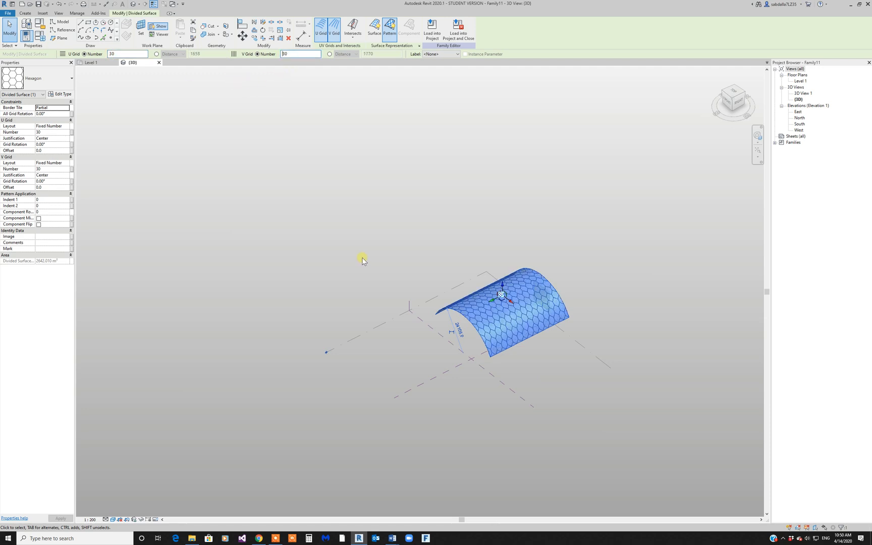
scroll(578, 357, "up", 2)
scroll(465, 287, "up", 3)
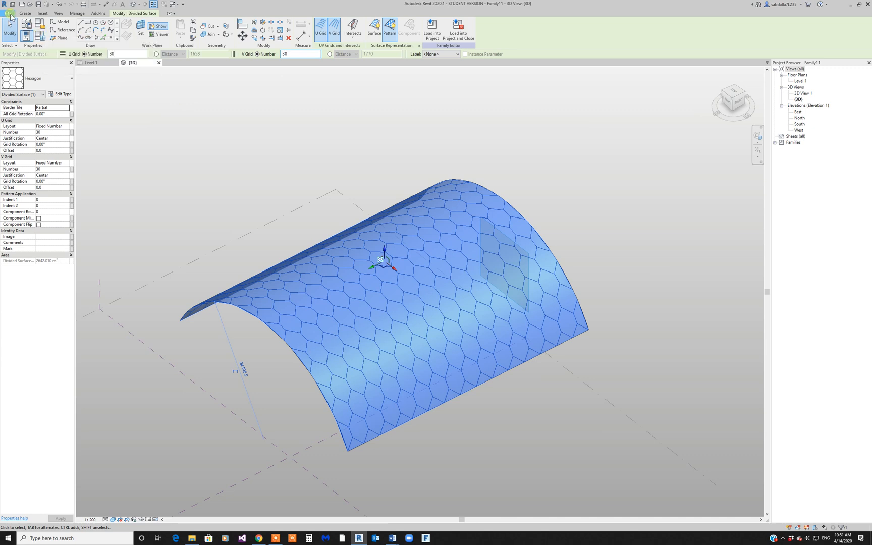
Step: Create a new family from the Metric Curtain Panel Pattern Based template
left_click(10, 16)
mouse_move(25, 39)
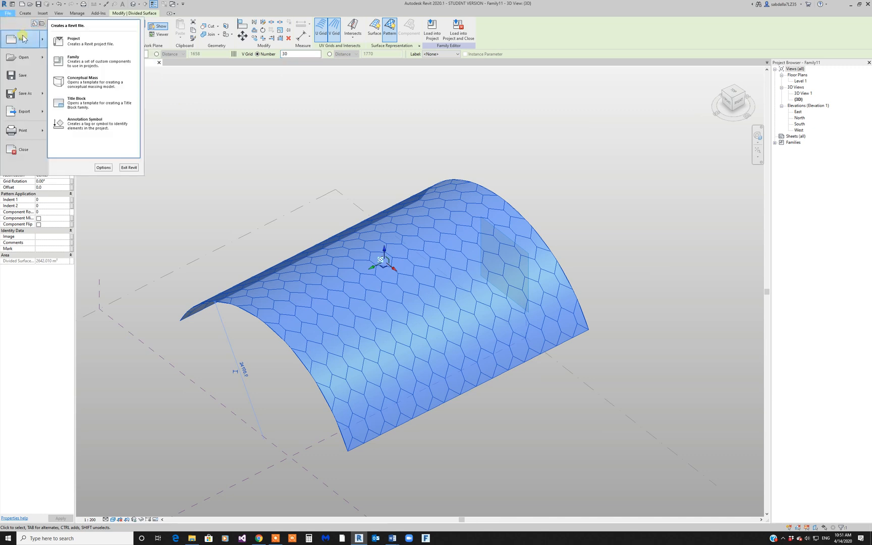
left_click(70, 60)
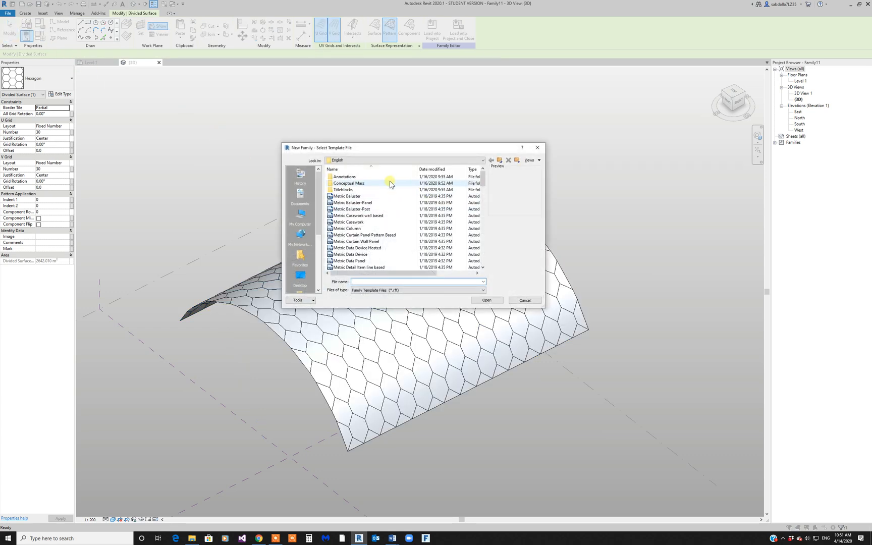
left_click_drag(384, 152, 384, 137)
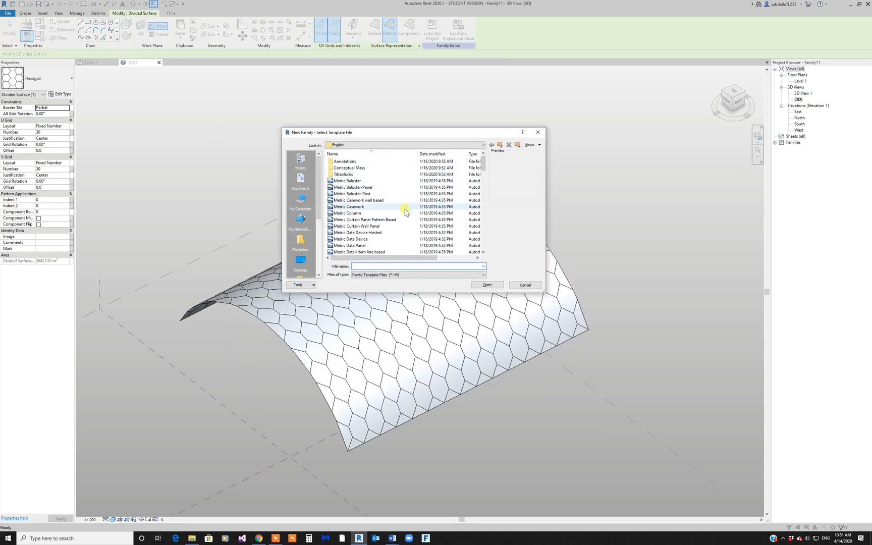
left_click(373, 220)
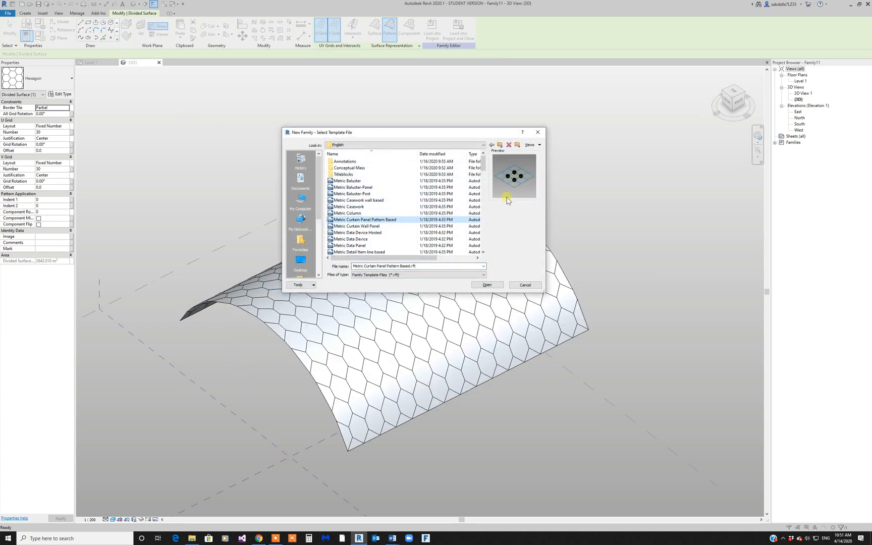
left_click(488, 285)
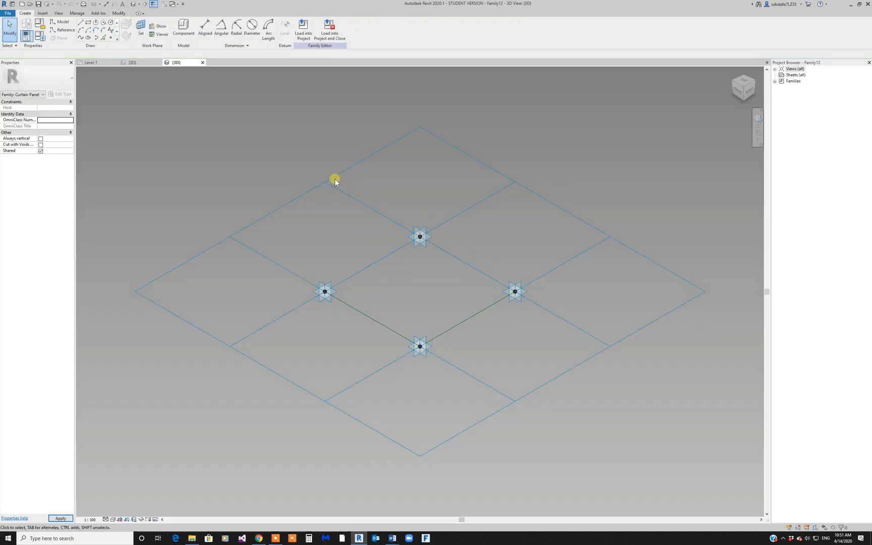
Step: Change the tile pattern grid of the curtain panel family to Hexagon
left_click(335, 178)
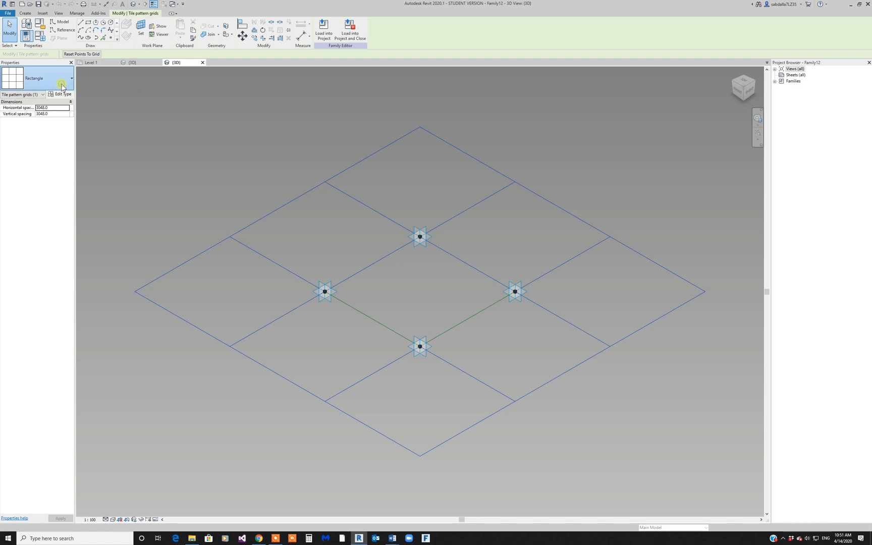
left_click(64, 83)
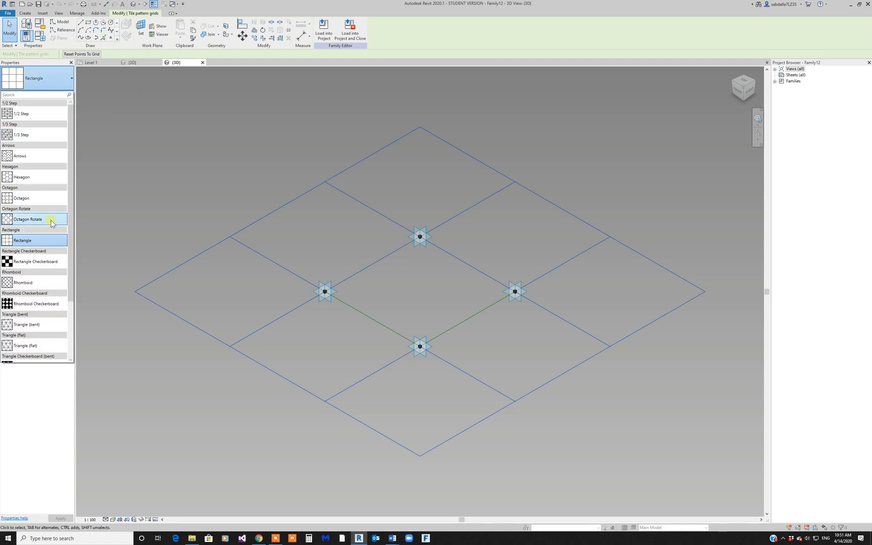
mouse_move(44, 198)
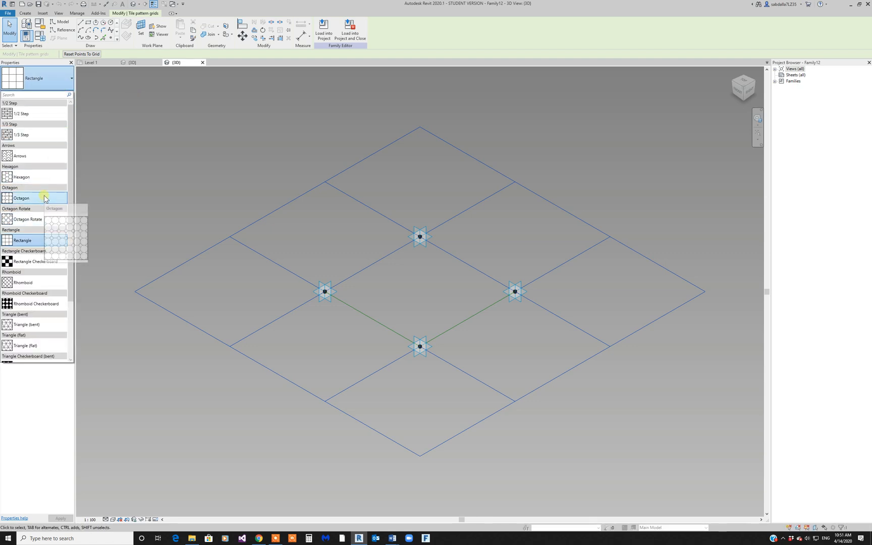
left_click(43, 176)
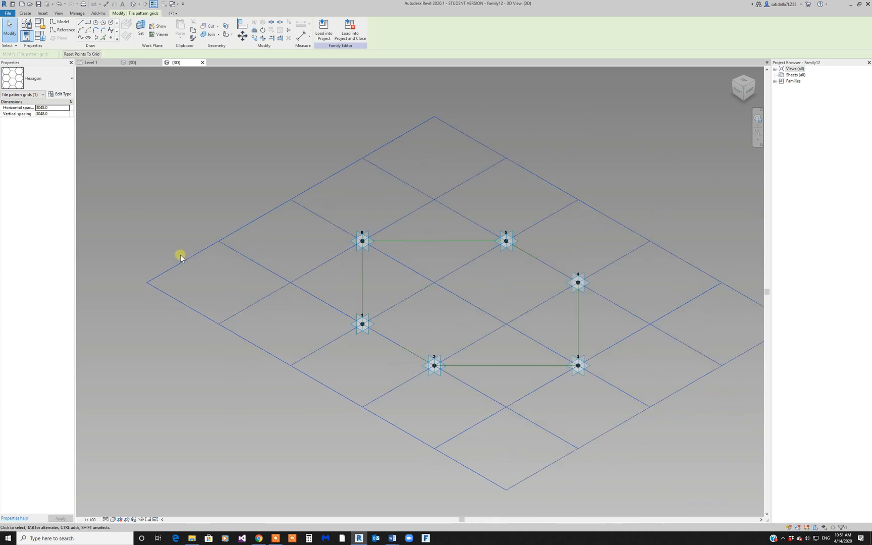
scroll(180, 257, "down", 1)
scroll(576, 291, "up", 2)
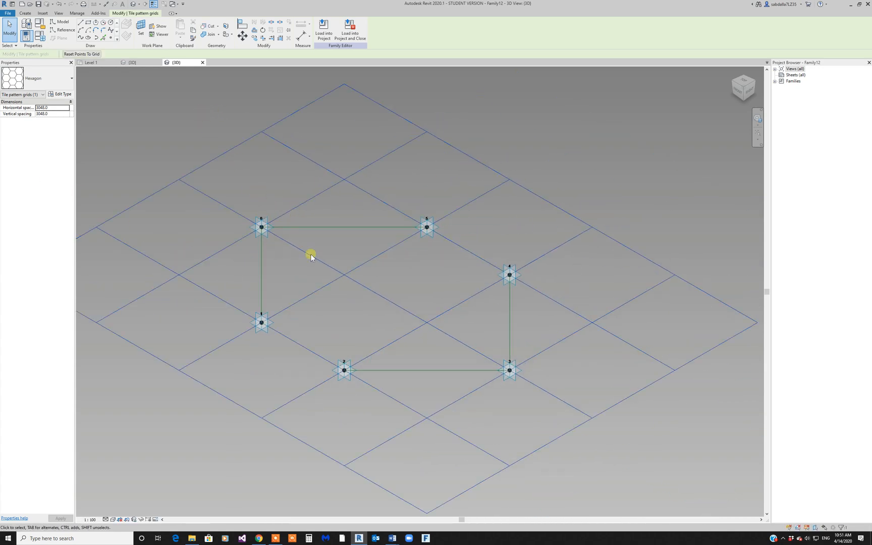
middle_click_drag(331, 280, 389, 298, "shift")
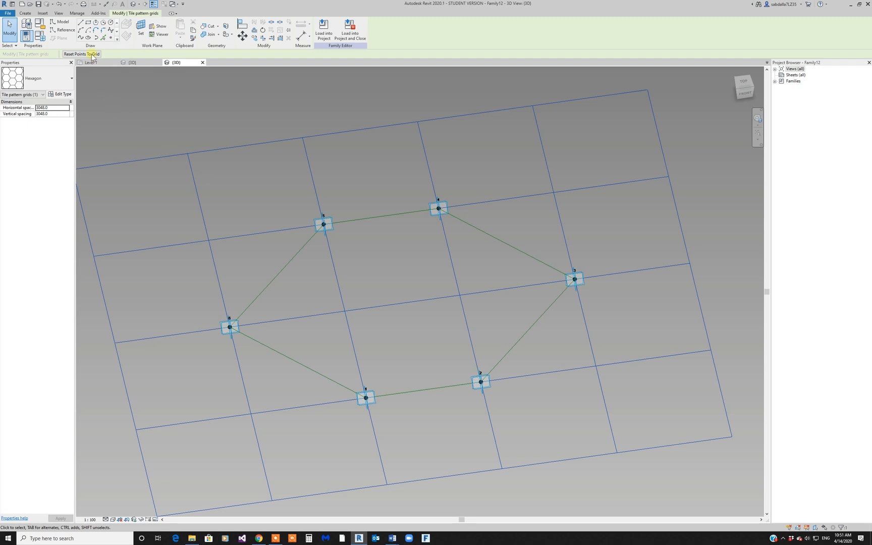
Step: Draw a reference line across the hexagon from adaptive point 6 to adaptive point 3
left_click(61, 31)
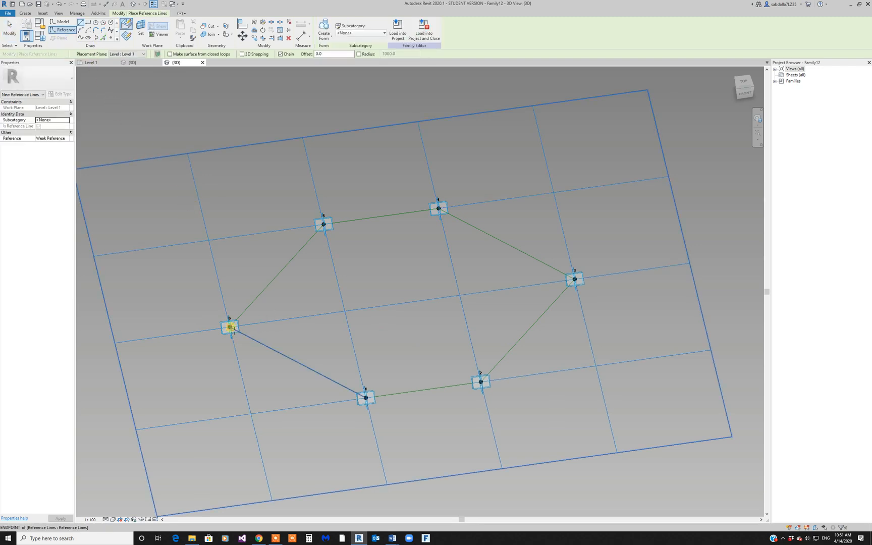
left_click(230, 327)
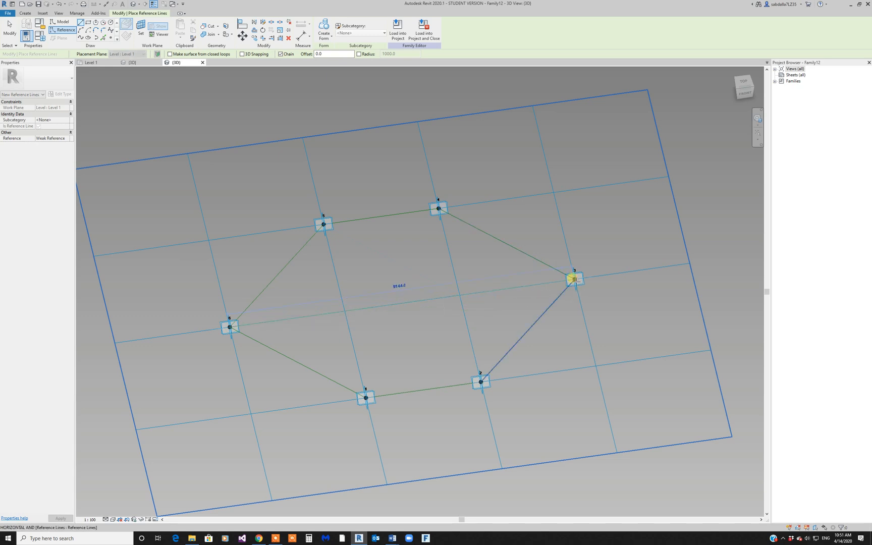
left_click(575, 279)
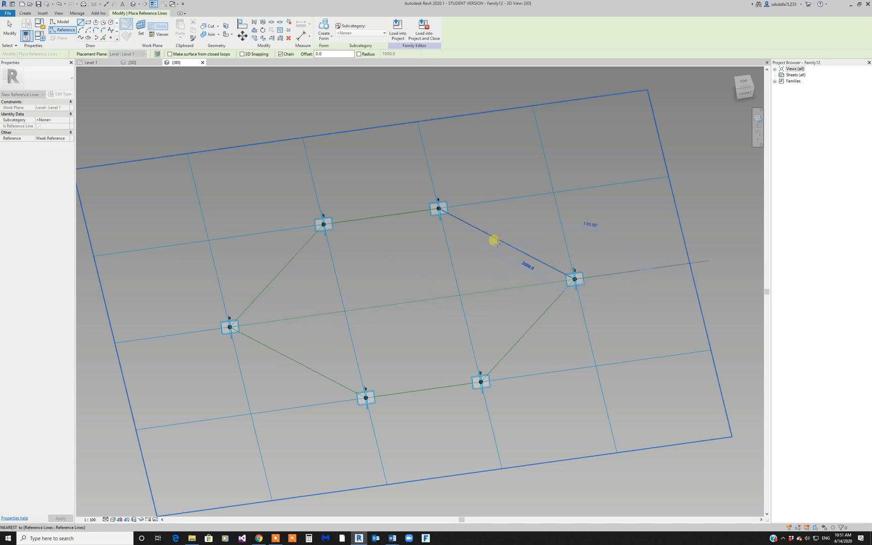
key("Escape")
key("Escape")
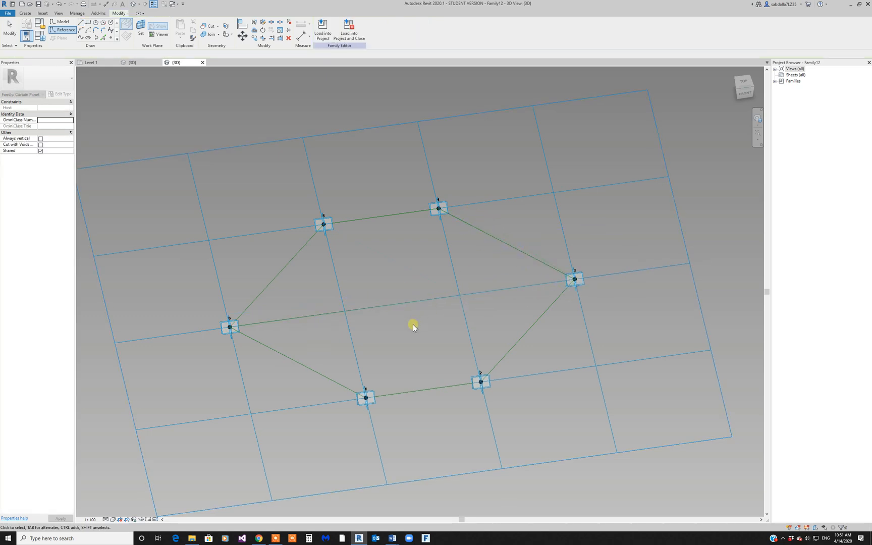
Step: Set the vertical plane of the reference line across the hexagon as the work plane for new reference lines
middle_click_drag(412, 326, 469, 259, "shift")
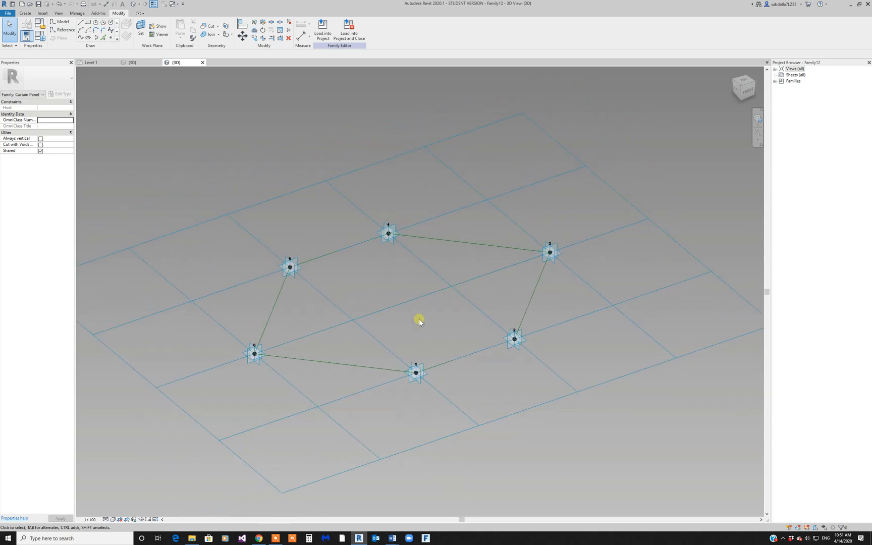
middle_click_drag(421, 317, 437, 311, "shift")
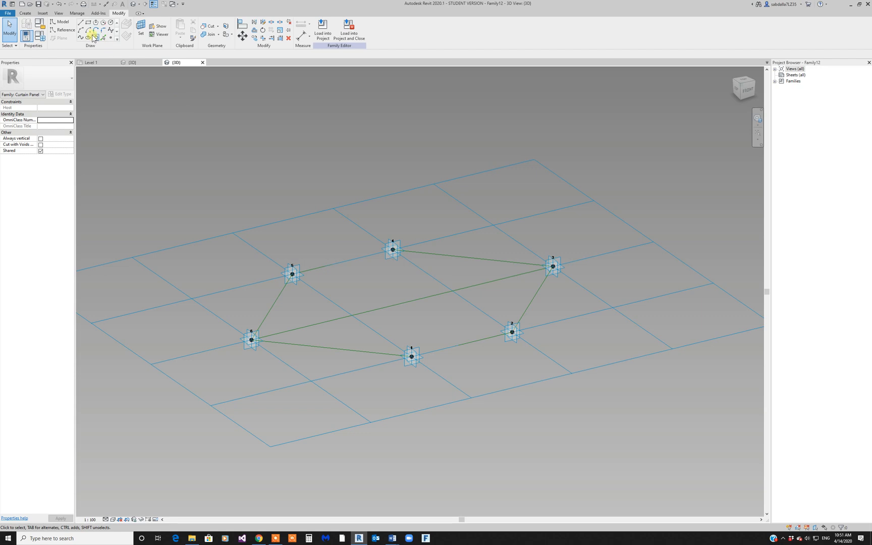
left_click(63, 30)
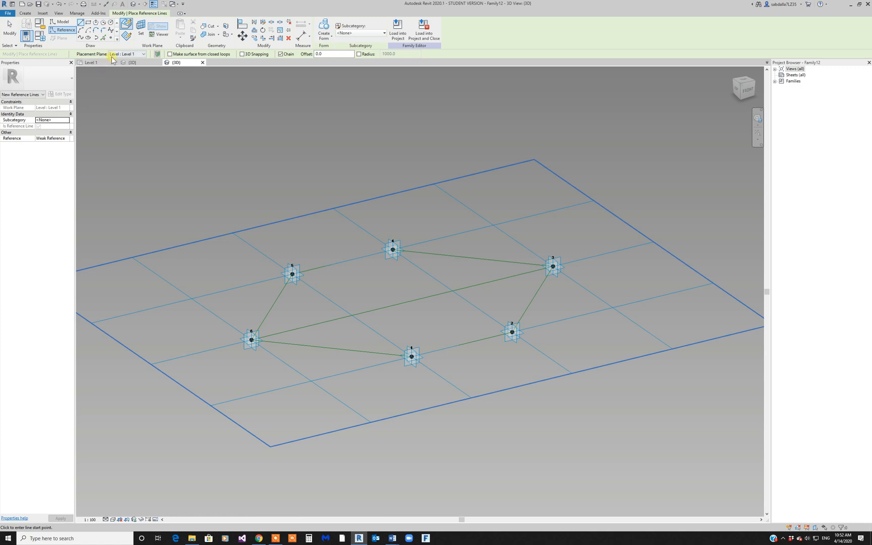
left_click(141, 28)
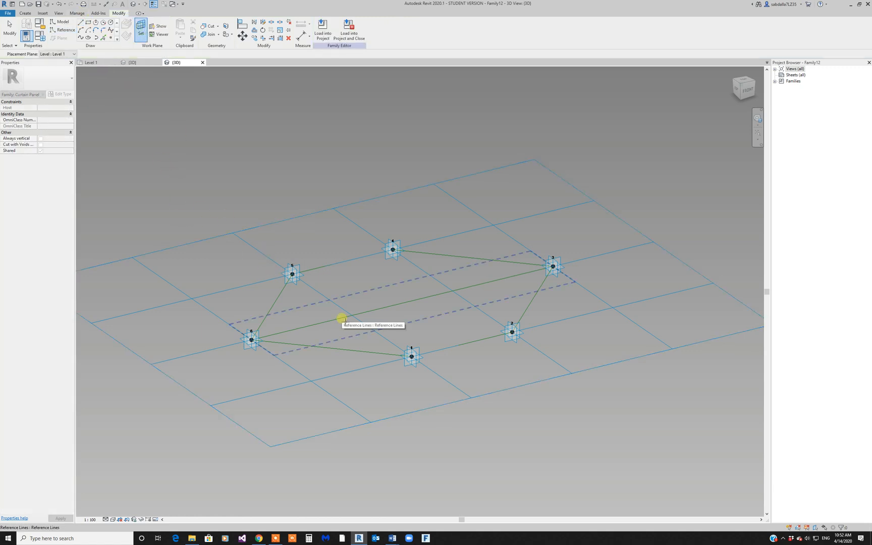
key("Tab")
left_click(352, 316)
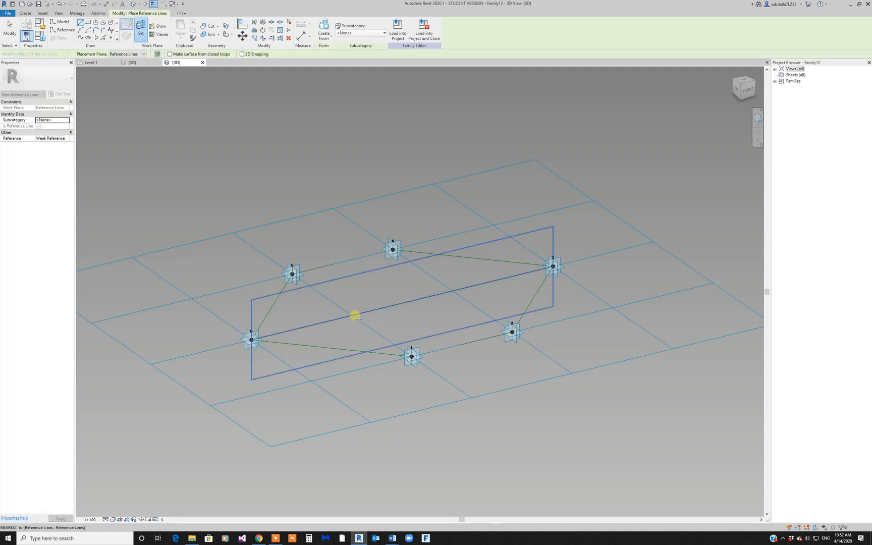
Step: Draw two vertical reference lines about 3000 mm tall, rising from the central line where the inner grid lines cross it
left_click(353, 316)
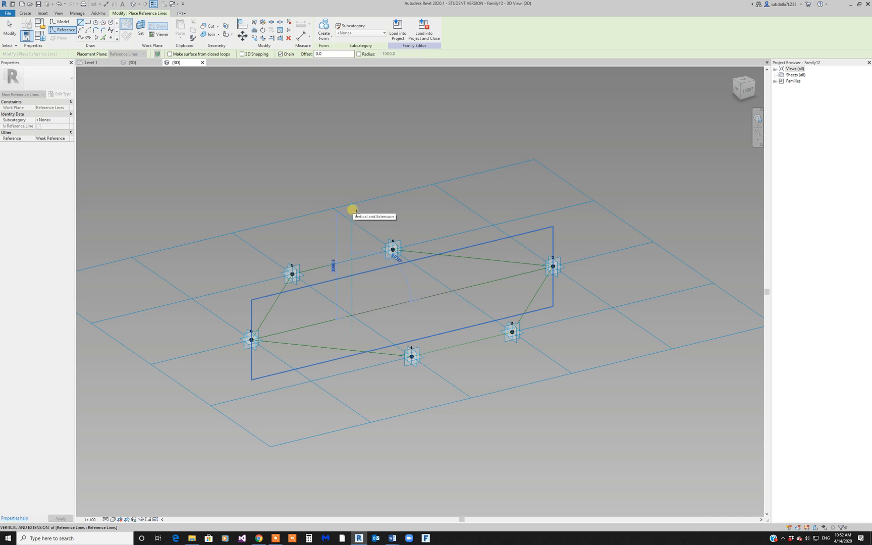
left_click(352, 210)
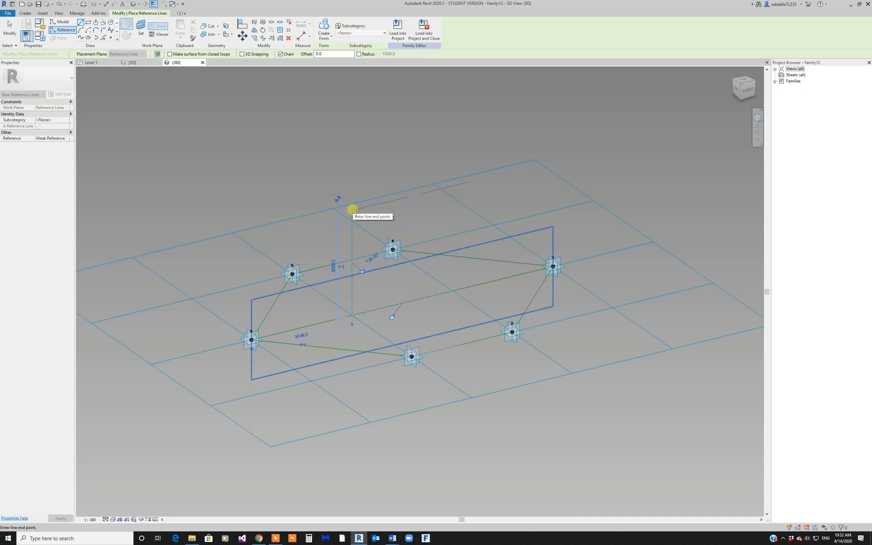
key("Escape")
left_click(452, 290)
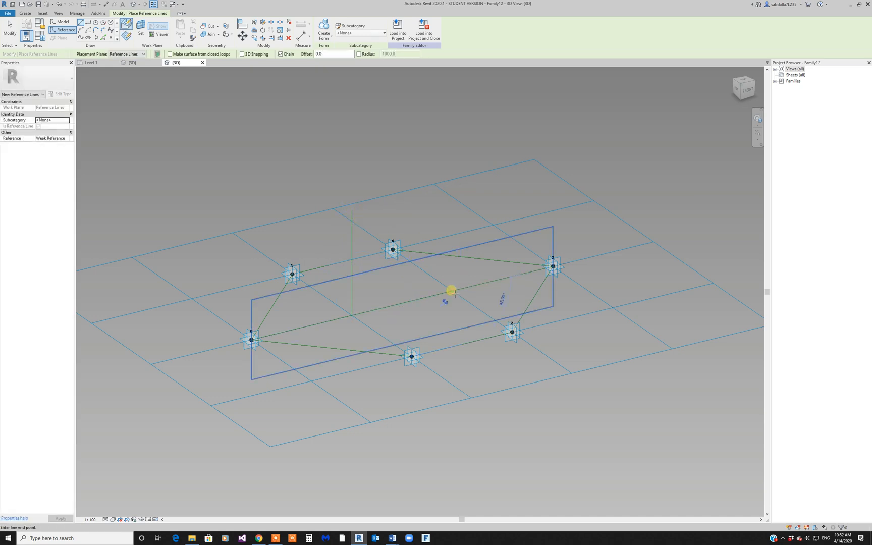
left_click(452, 187)
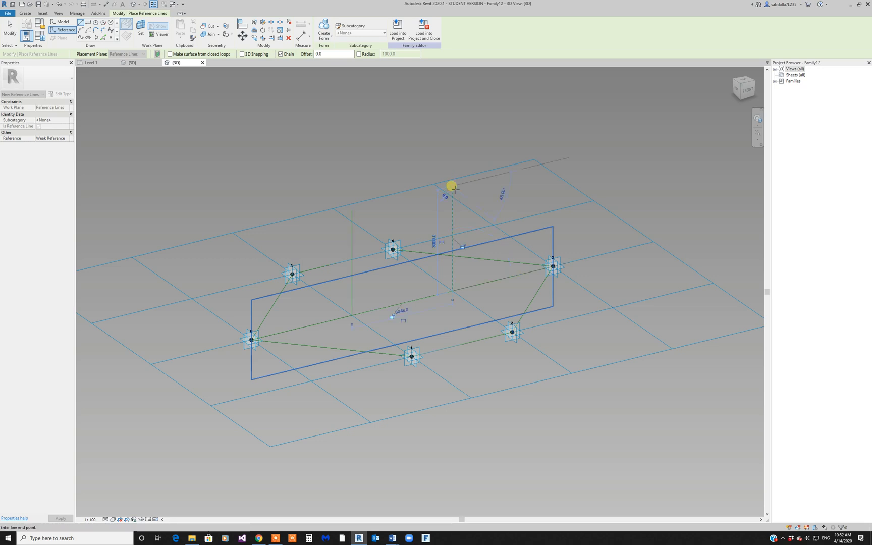
key("Escape")
Step: Place a reference point on the upper end of each of the two vertical reference lines
middle_click_drag(364, 339, 364, 300, "shift")
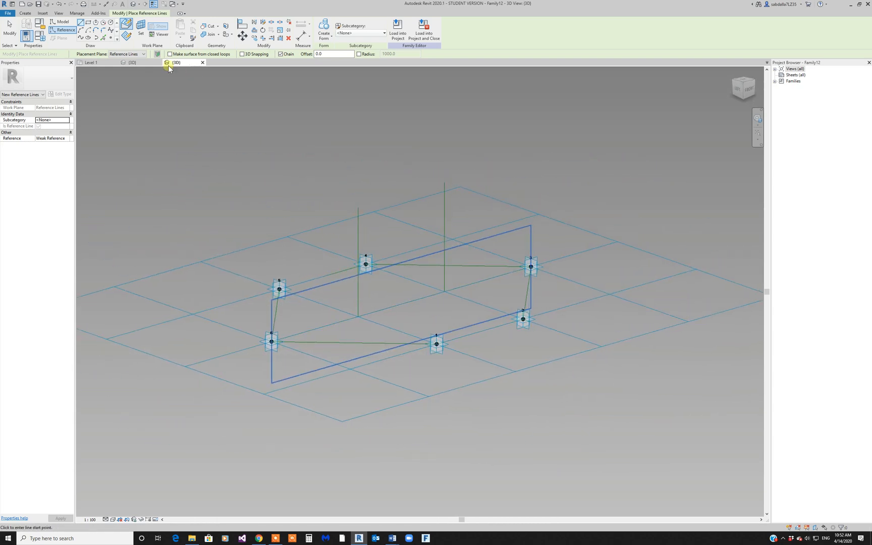
left_click(110, 38)
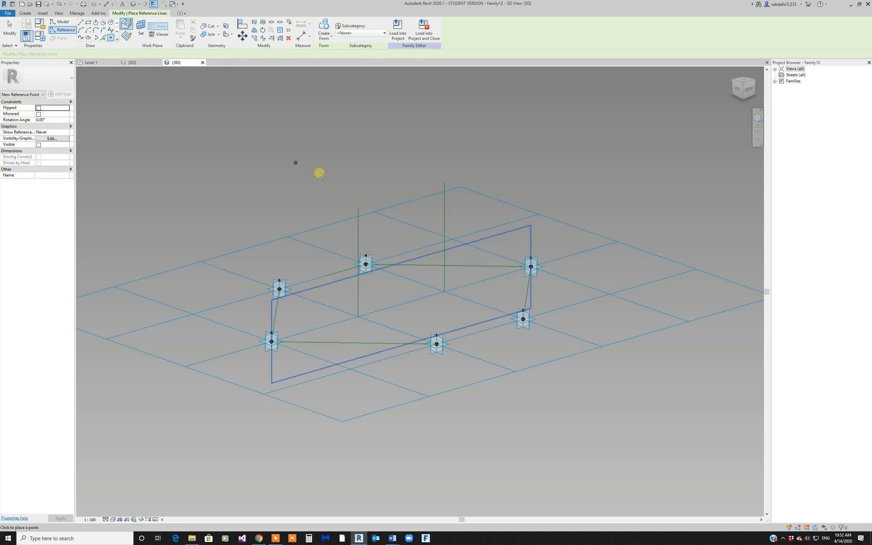
left_click(358, 207)
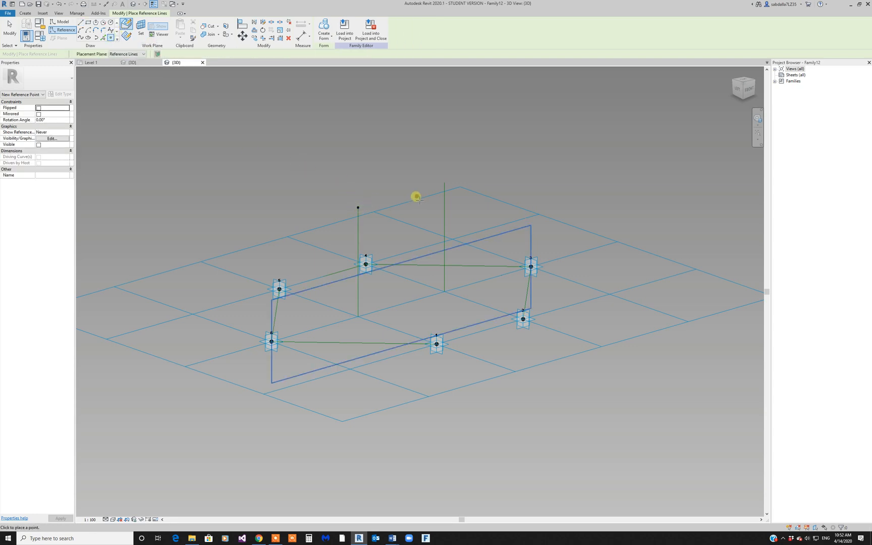
left_click(445, 182)
key("Escape")
key("Escape")
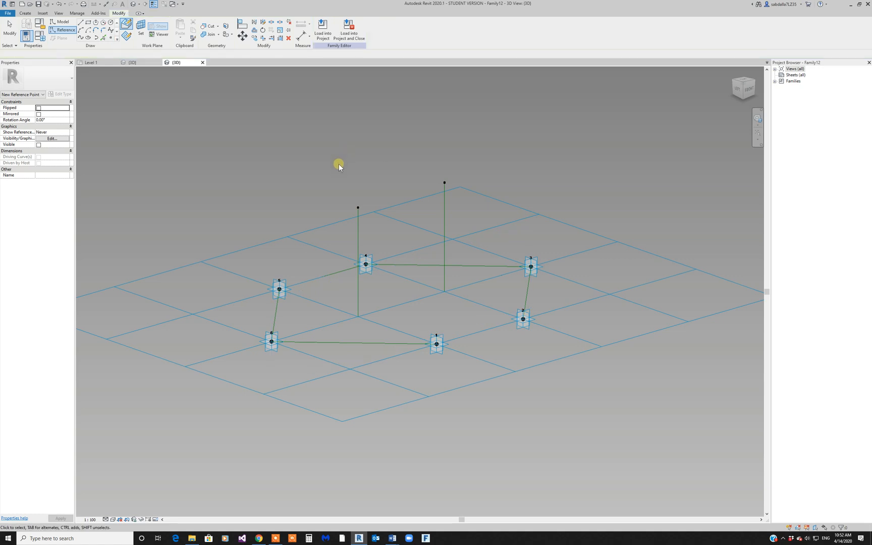
Step: With 3D Snapping enabled, draw chained reference lines from point 3 over both raised points and down to point 6
middle_click_drag(339, 165, 401, 218, "shift")
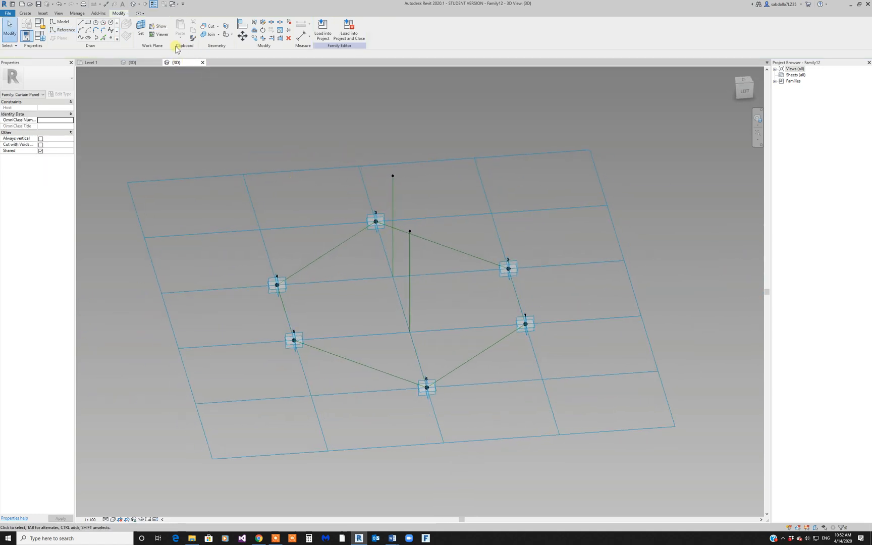
left_click(65, 30)
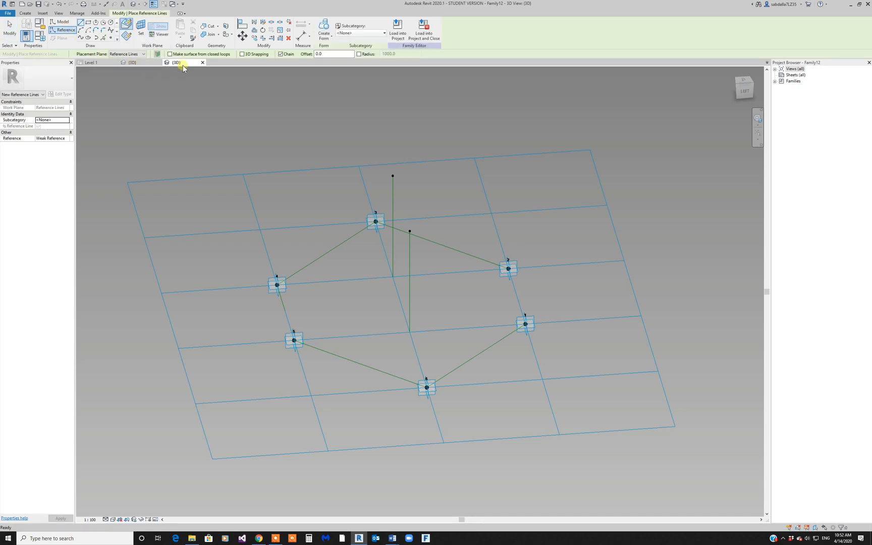
left_click(242, 54)
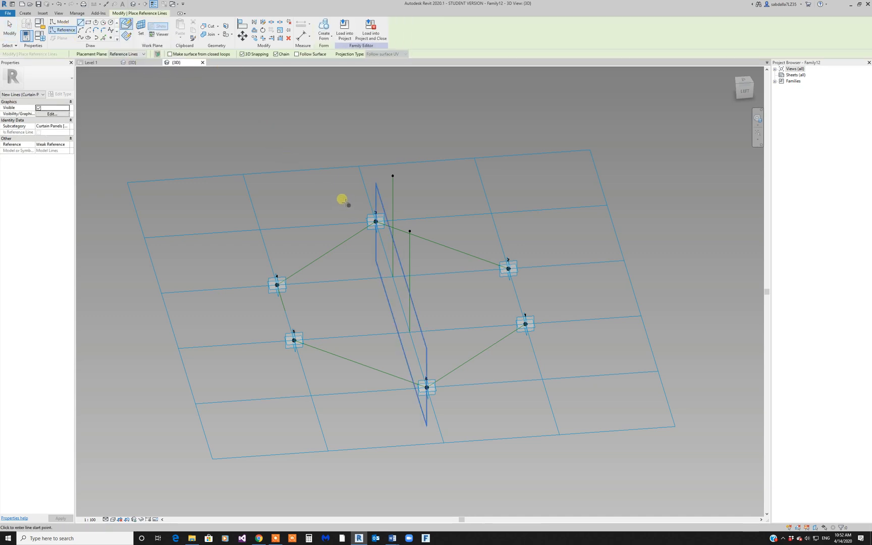
middle_click_drag(343, 200, 411, 234, "shift")
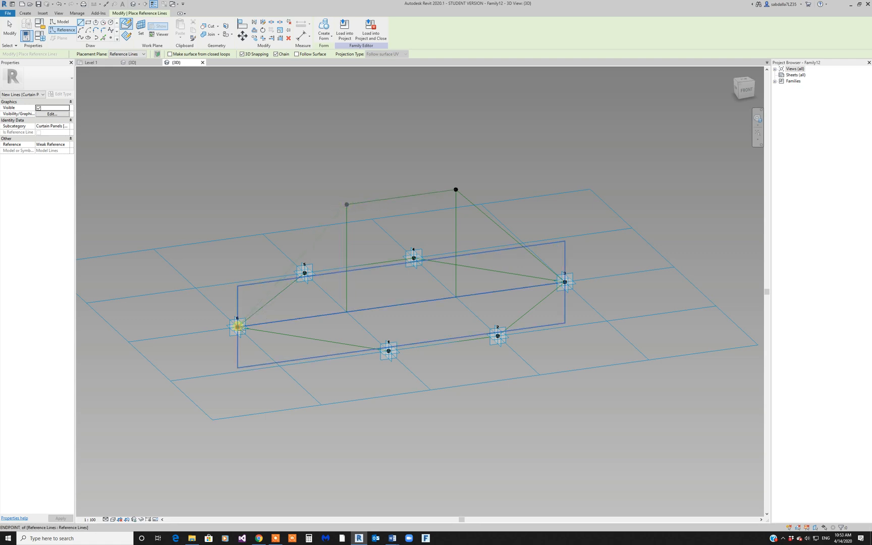
left_click(237, 327)
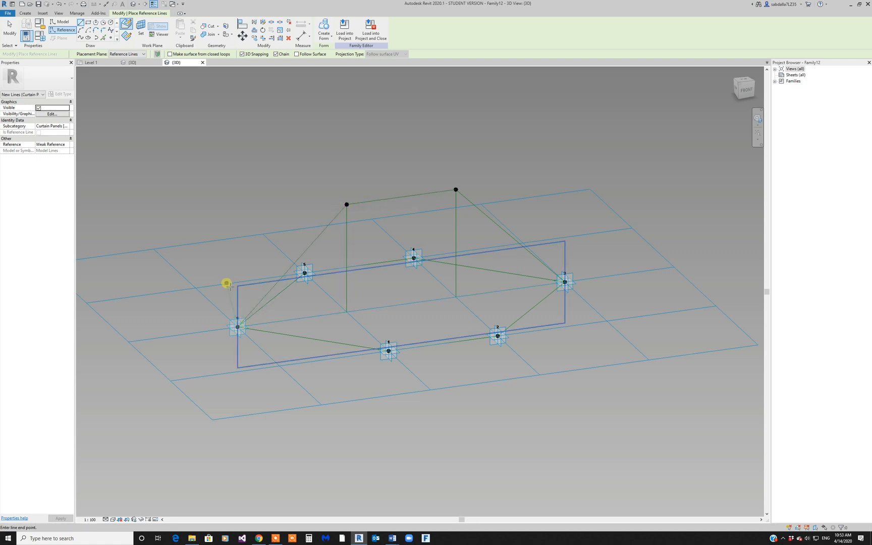
Step: Connect the raised point nearer point 6 to adaptive points 1 and 5 with 3D-snapped reference lines
middle_click_drag(227, 284, 490, 350, "shift")
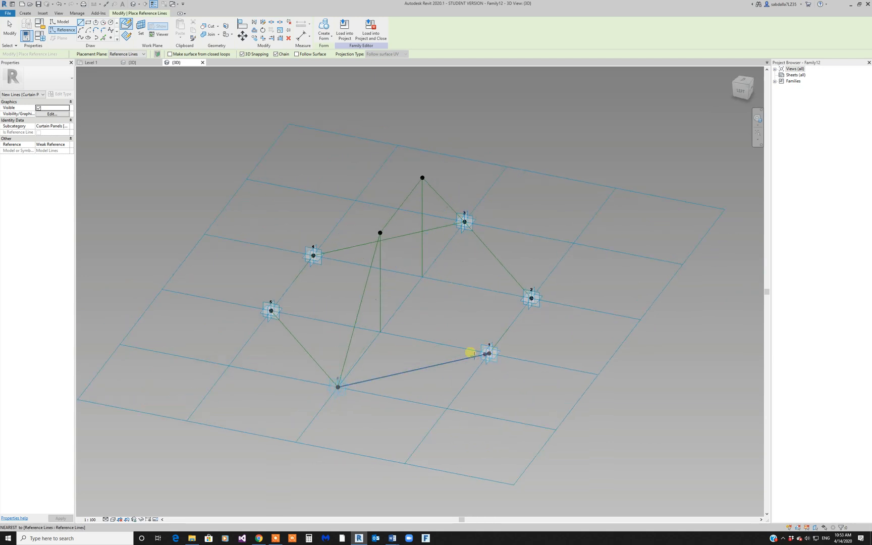
left_click(489, 353)
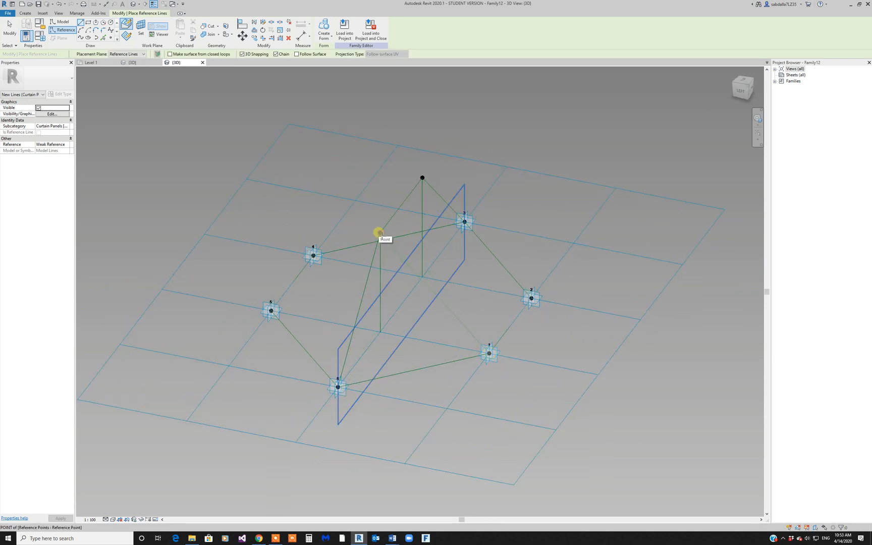
left_click(271, 311)
mouse_move(374, 321)
middle_mouse_down("shift")
mouse_move(315, 321)
mouse_move(371, 312)
mouse_move(374, 332)
middle_mouse_up("shift")
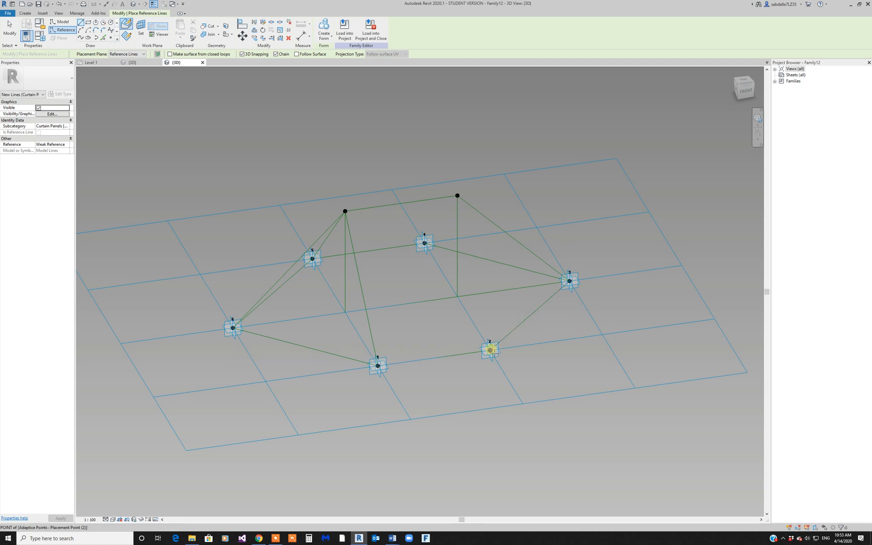
Step: Connect the raised point nearer point 3 to adaptive points 4 and 2 with 3D-snapped reference lines
middle_click_drag(491, 368, 460, 294, "shift")
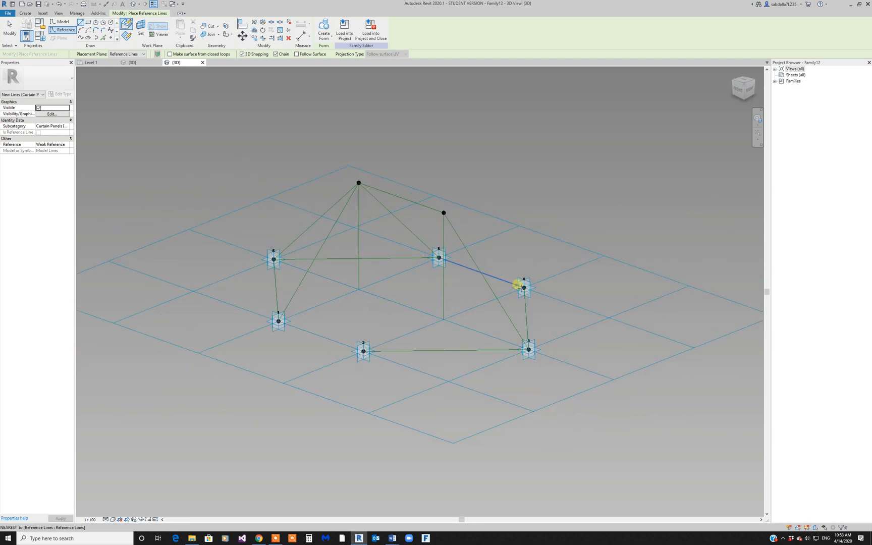
left_click(524, 288)
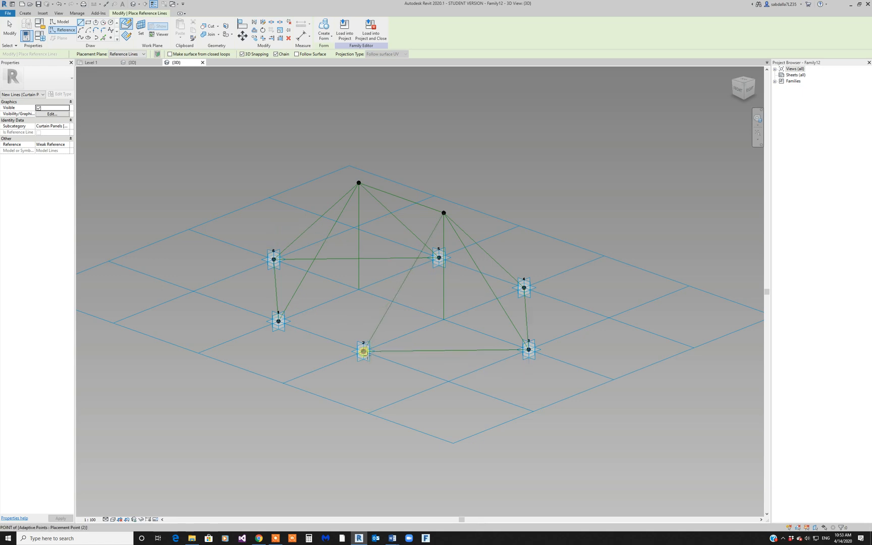
left_click(365, 353)
middle_click_drag(334, 341, 492, 332, "shift")
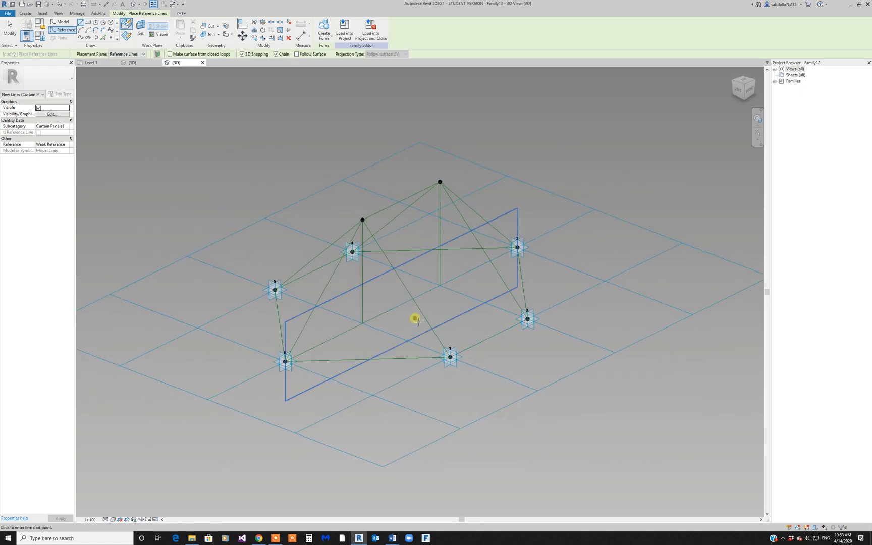
key("Escape")
key("Escape")
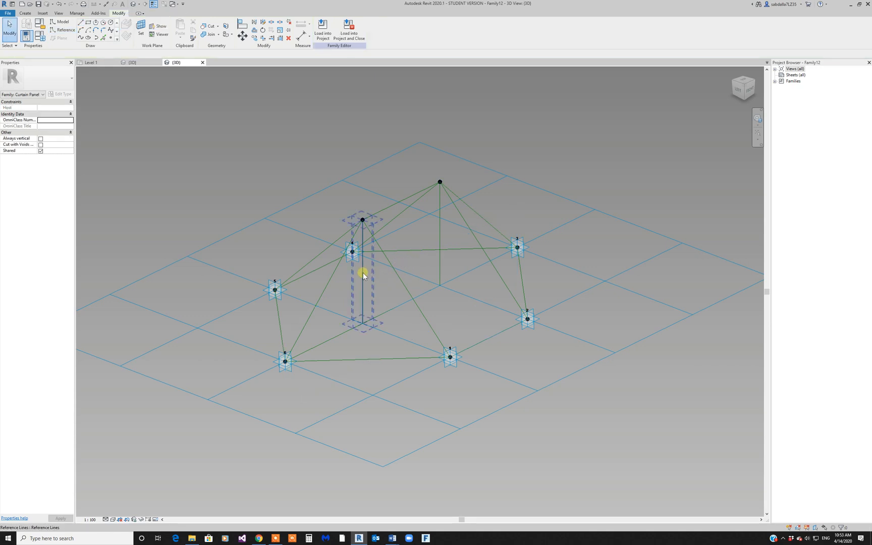
Step: Delete the two vertical reference lines and the helper line across the hexagon, keeping the raised points
left_click(364, 273)
key("Delete")
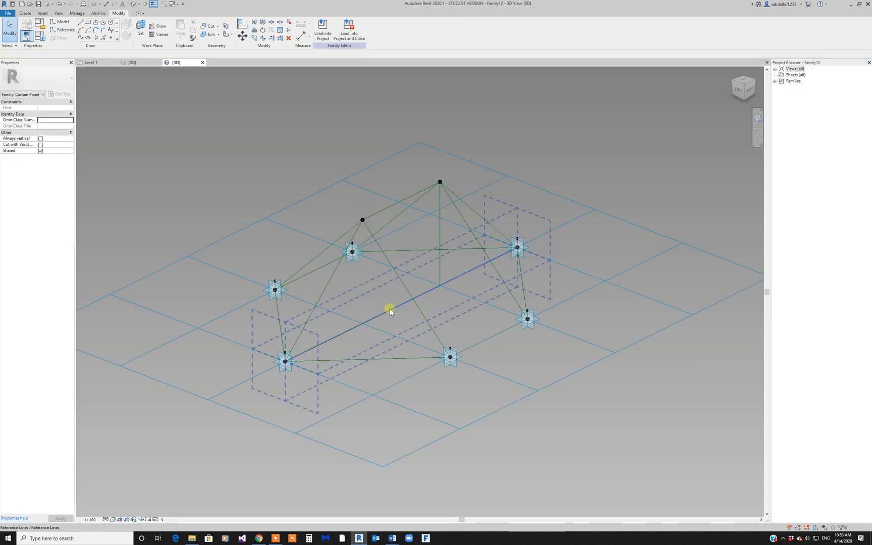
left_click(440, 270)
key("Delete")
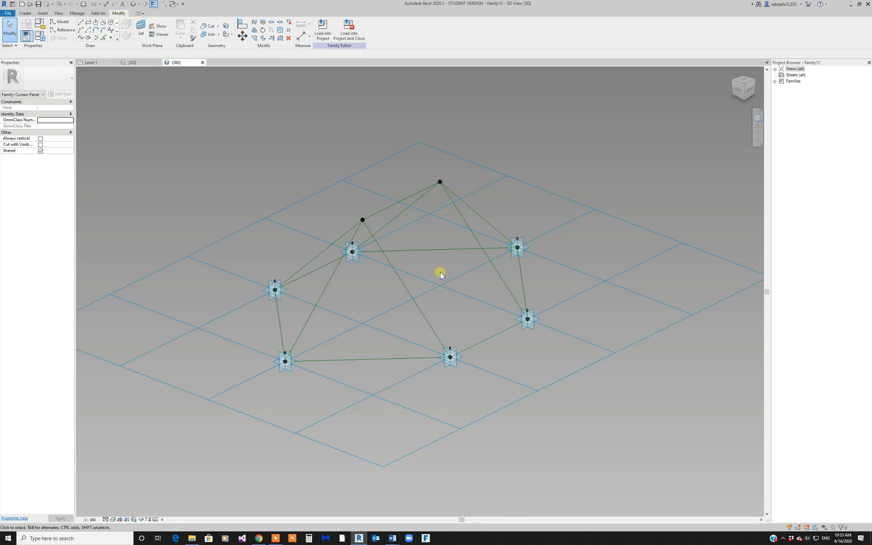
Step: Place a reference point on the hexagon edge between adaptive points 6 and 1
middle_click_drag(376, 306, 399, 303, "shift")
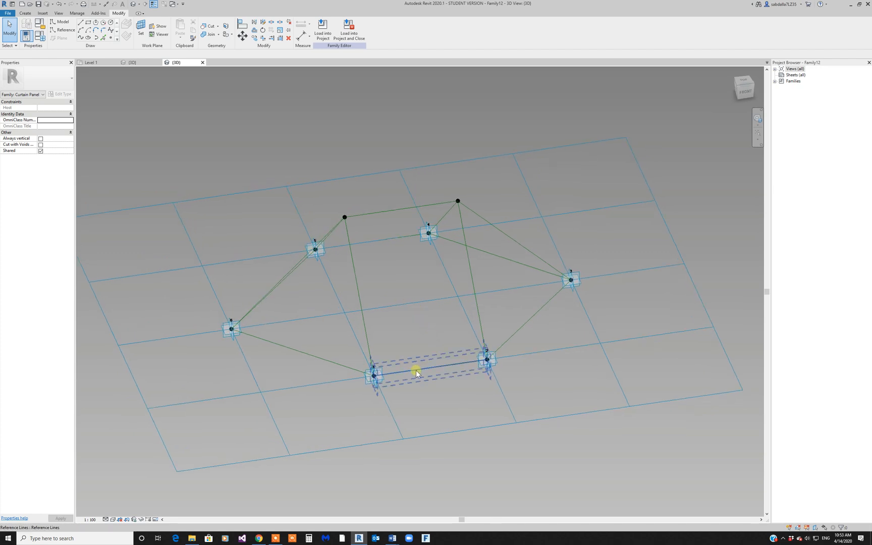
middle_click_drag(341, 370, 308, 285, "shift")
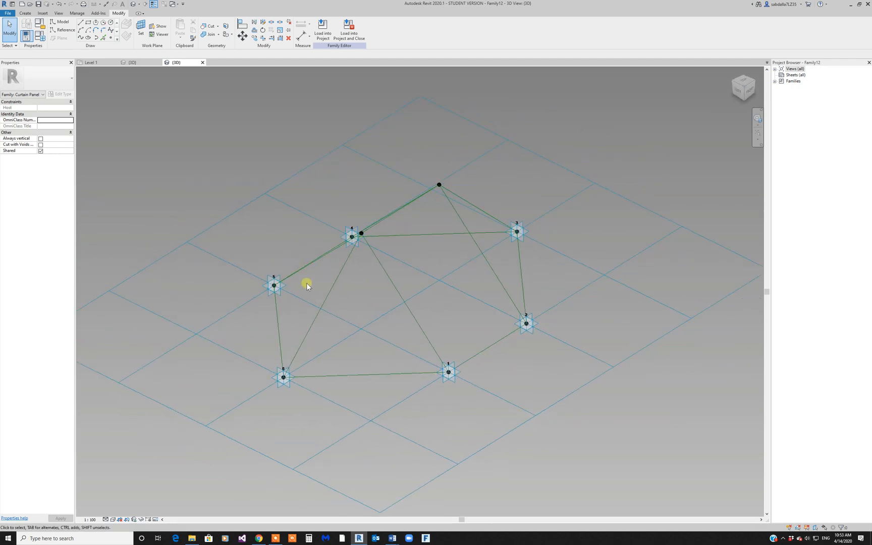
left_click(113, 38)
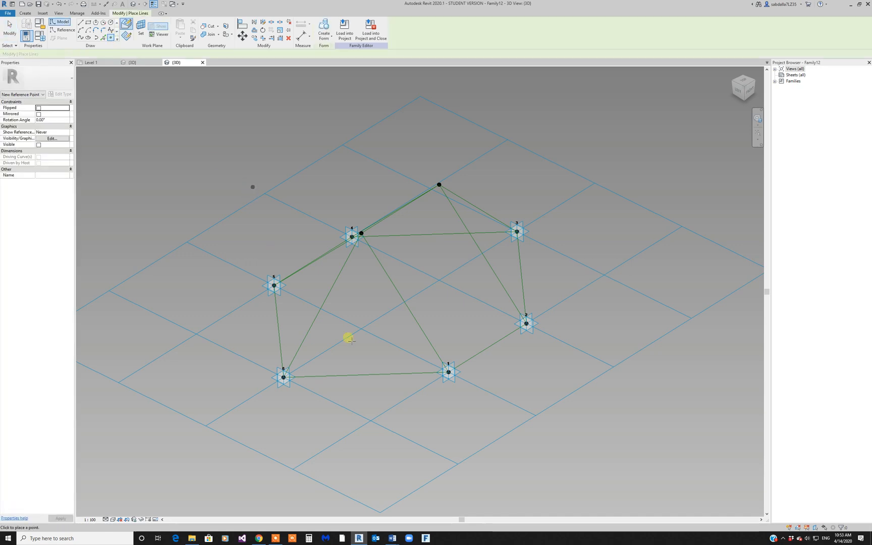
left_click(356, 378)
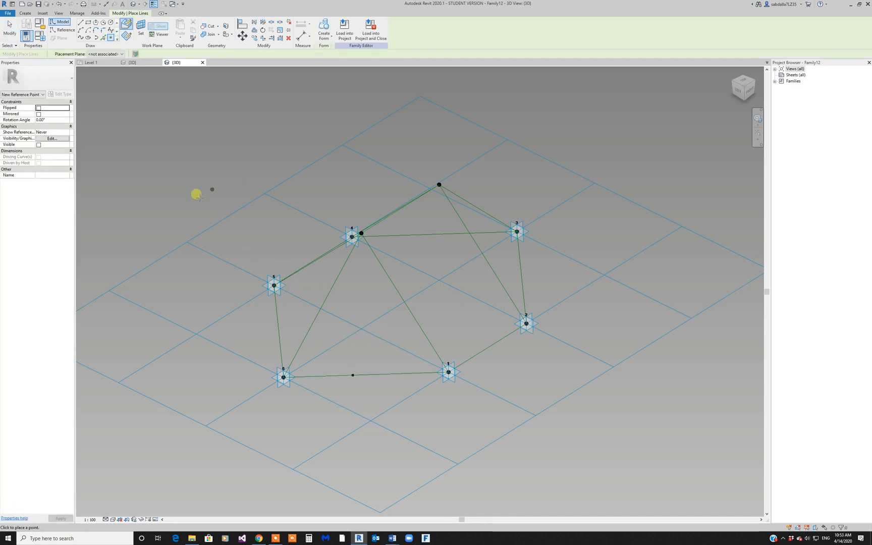
Step: Draw a circle of radius about 200 centered on the reference point between adaptive points 6 and 1, using that point's work plane
key("Escape")
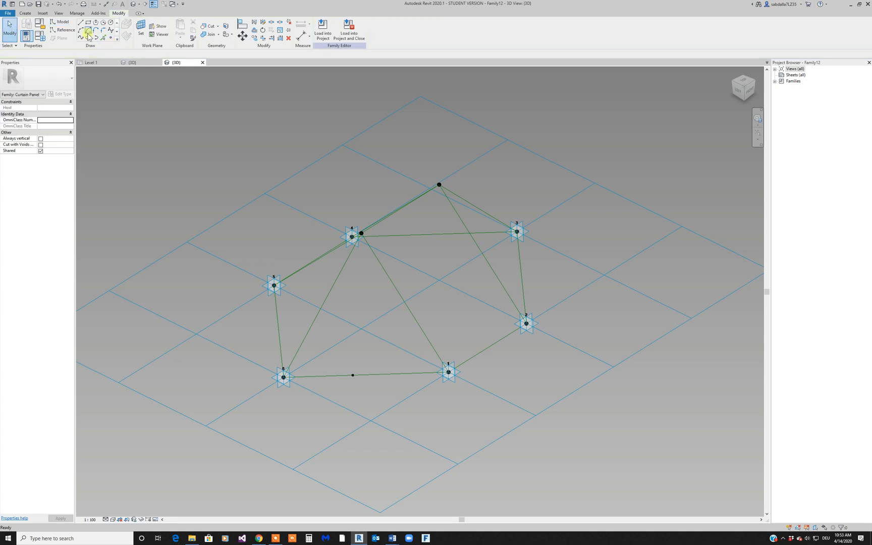
key("l")
key("i")
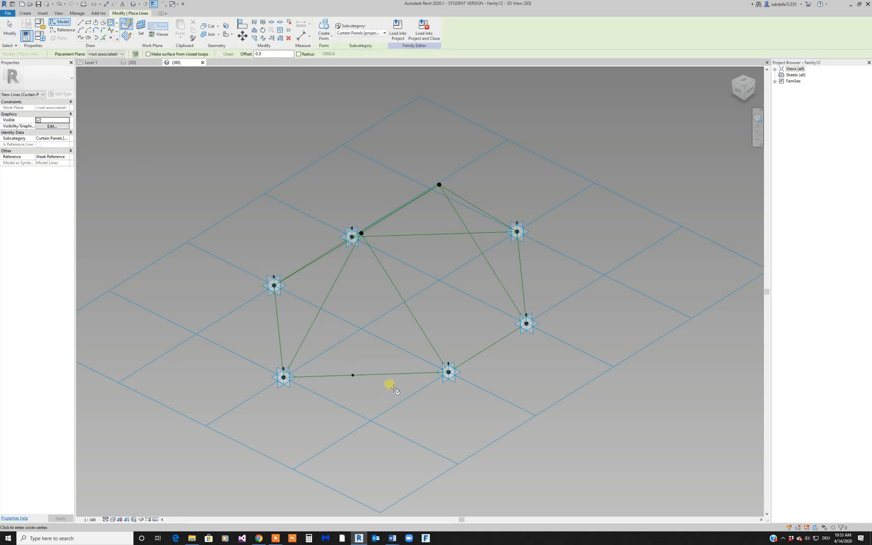
scroll(386, 381, "up", 5)
scroll(414, 383, "up", 6)
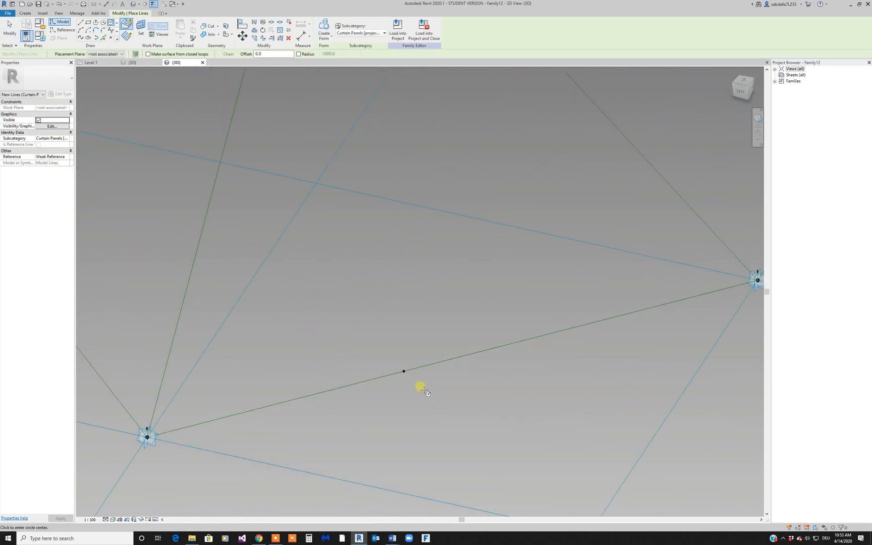
left_click(140, 28)
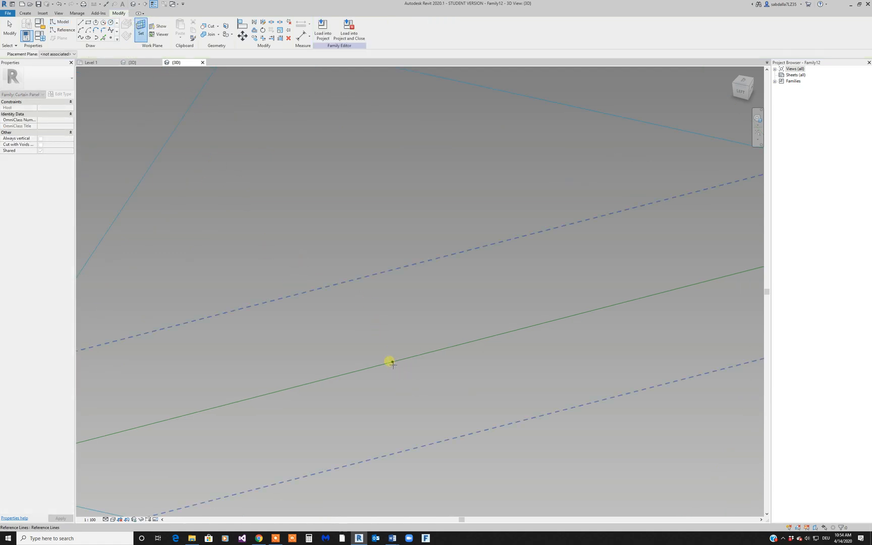
left_click(393, 361)
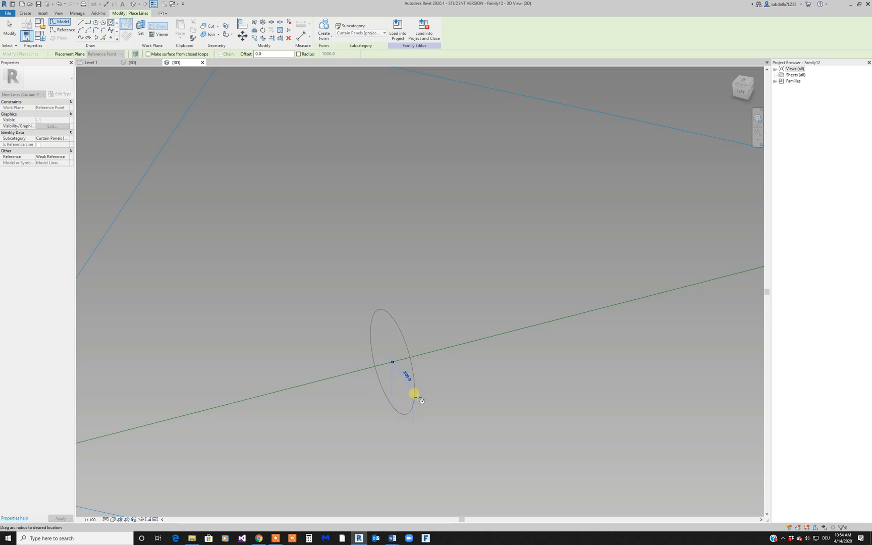
left_click(418, 397)
scroll(349, 271, "down", 10)
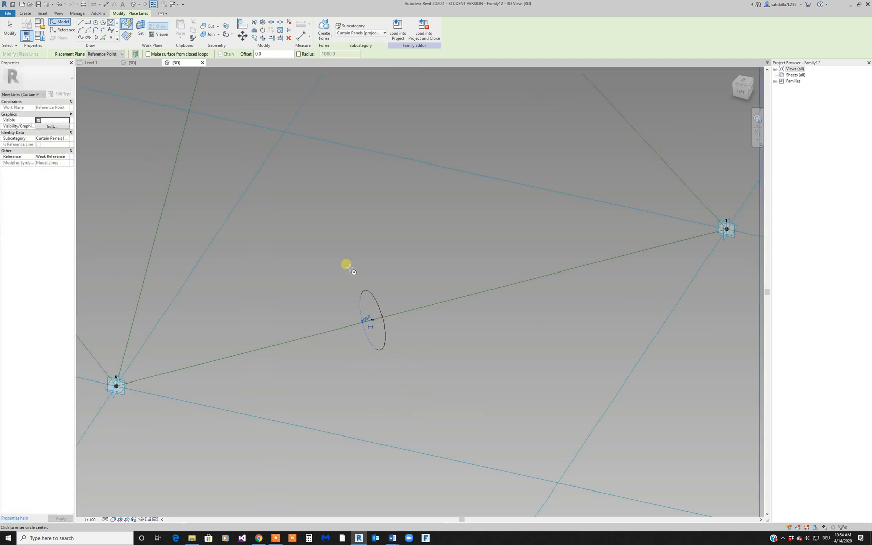
scroll(349, 273, "down", 3)
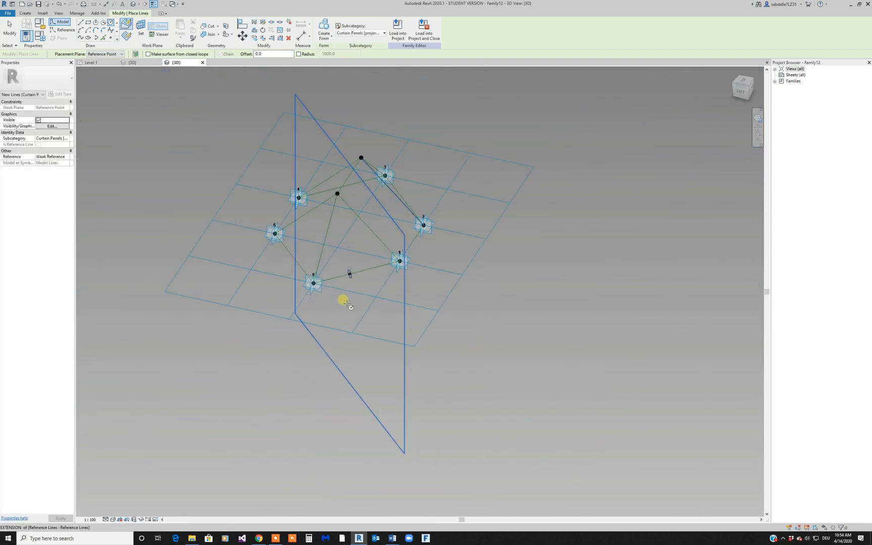
key("Escape")
key("Escape")
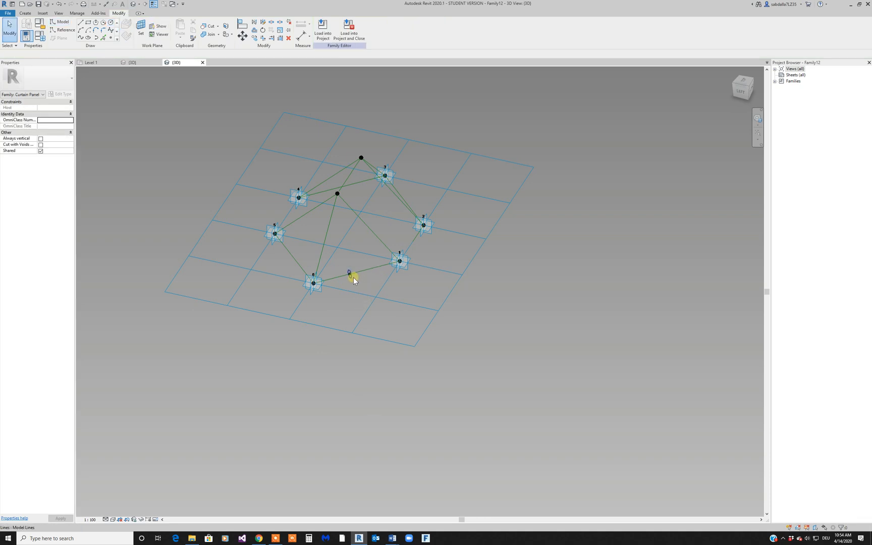
Step: Create a form from the circle profile and all six hexagon edge reference lines, producing a tubular hexagonal frame
left_click(353, 276)
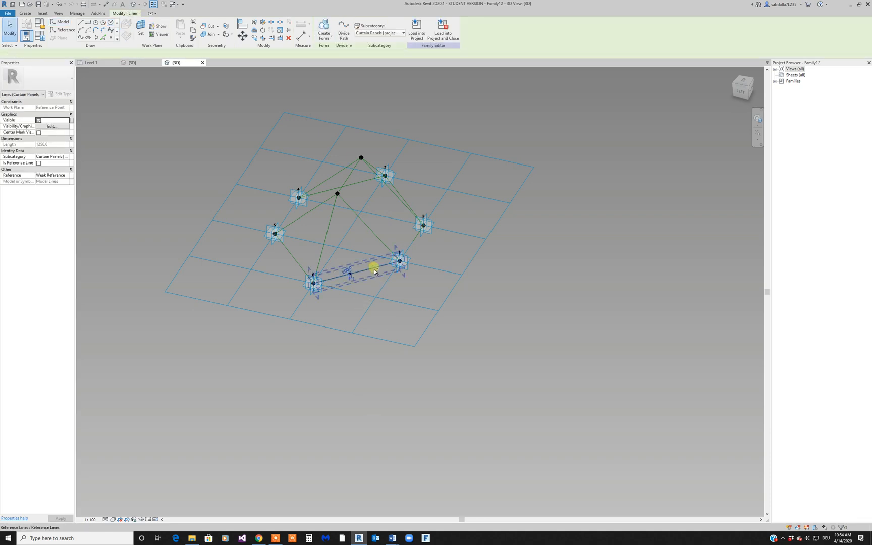
left_click(412, 244, "ctrl")
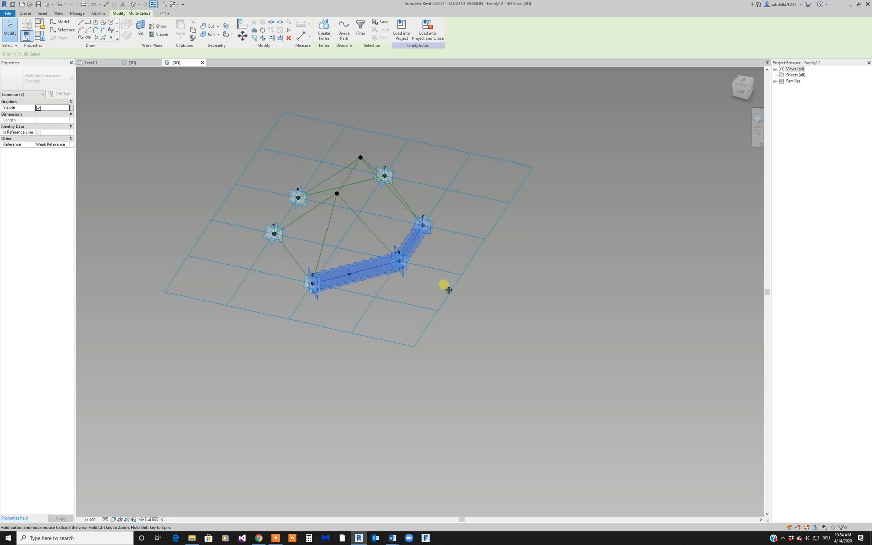
middle_click_drag(449, 290, 403, 312, "shift")
left_click(470, 263, "ctrl")
left_click(462, 302, "ctrl")
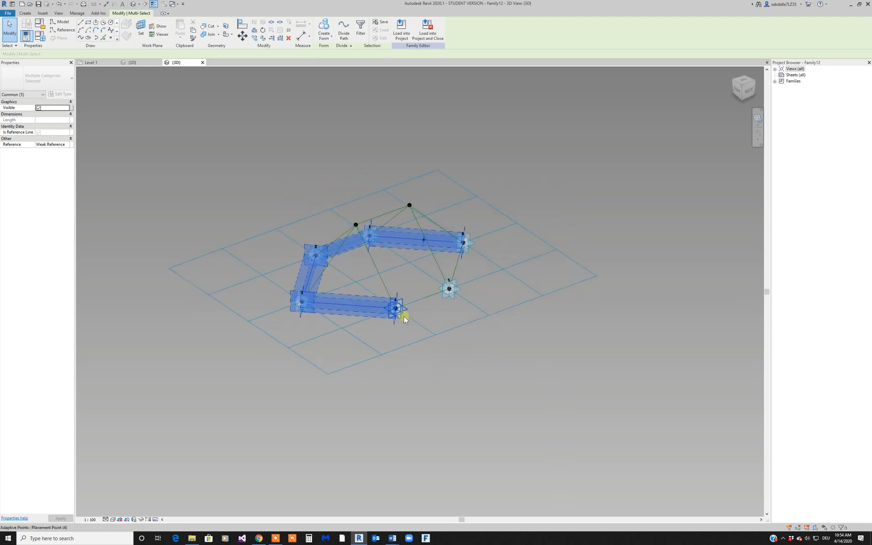
middle_click_drag(470, 327, 555, 358, "shift")
left_click(440, 302, "ctrl")
left_click(440, 301, "ctrl")
middle_click_drag(384, 261, 380, 319, "shift")
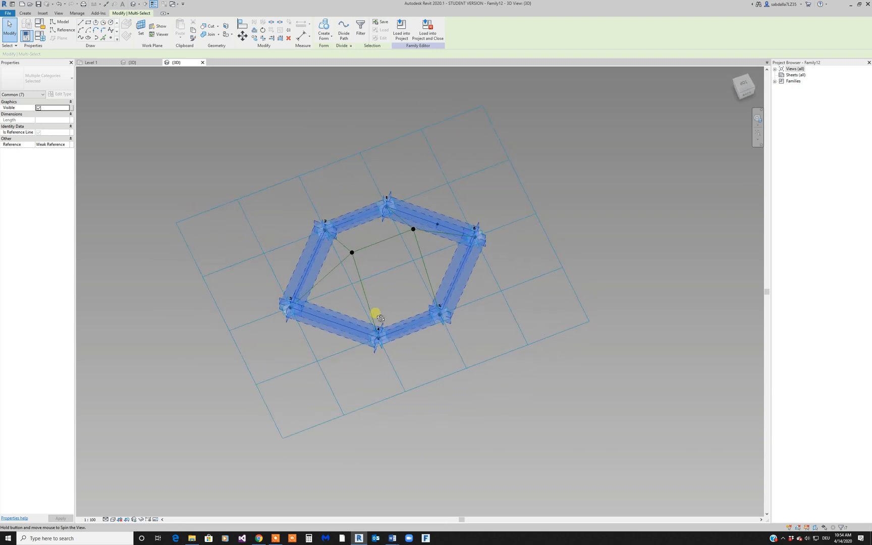
left_click(332, 41)
left_click(336, 57)
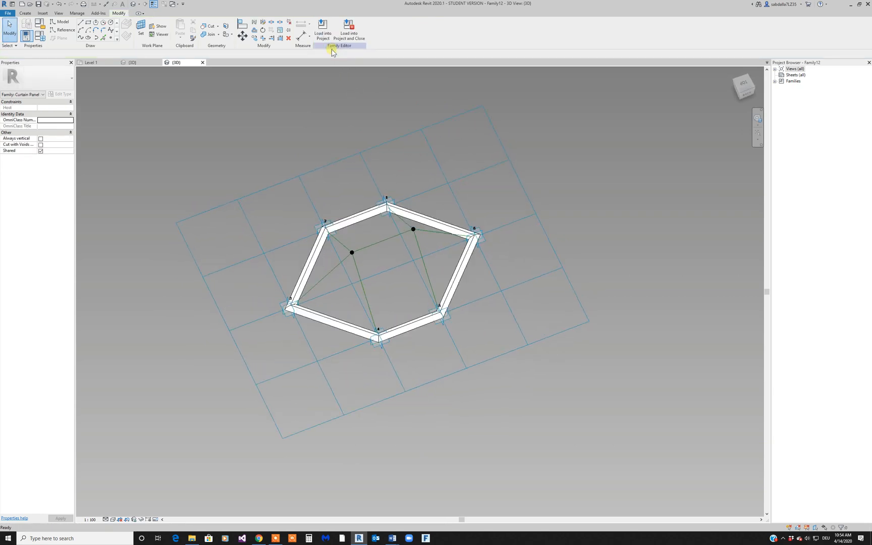
Step: Place a reference point on the sloping reference line between adaptive point 2 and its raised point
middle_click_drag(476, 264, 364, 280, "shift")
key("alt")
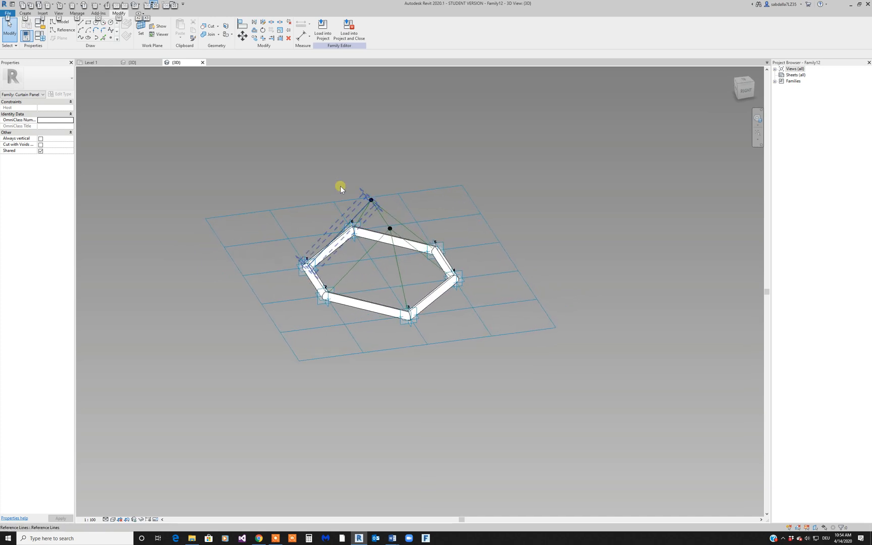
left_click(287, 137)
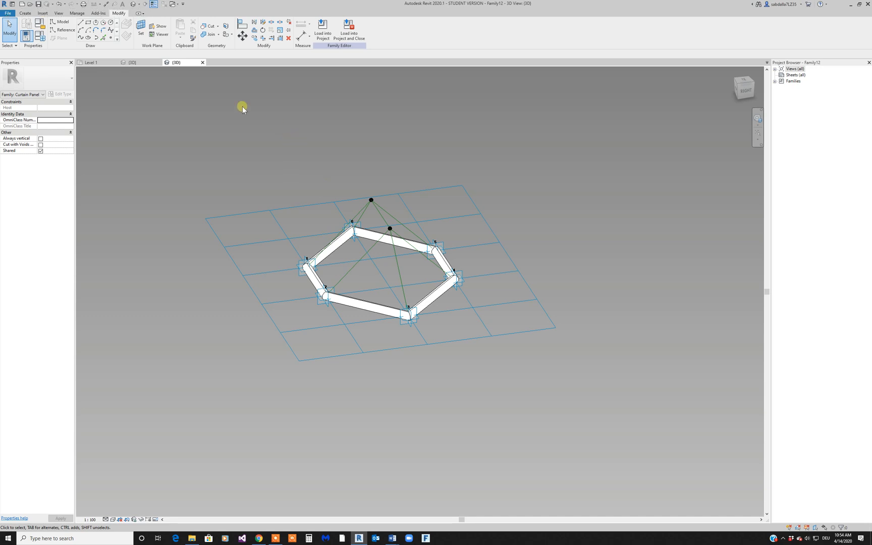
left_click(110, 38)
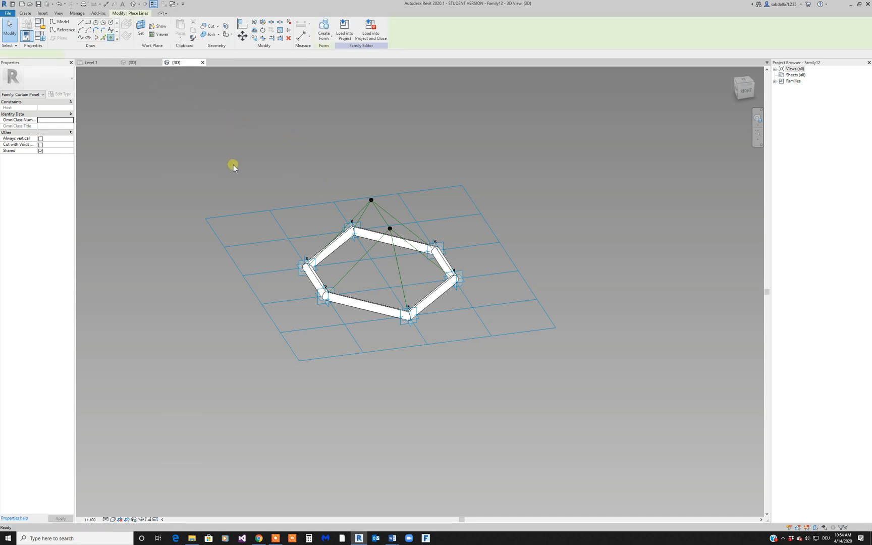
left_click(368, 273)
key("Escape")
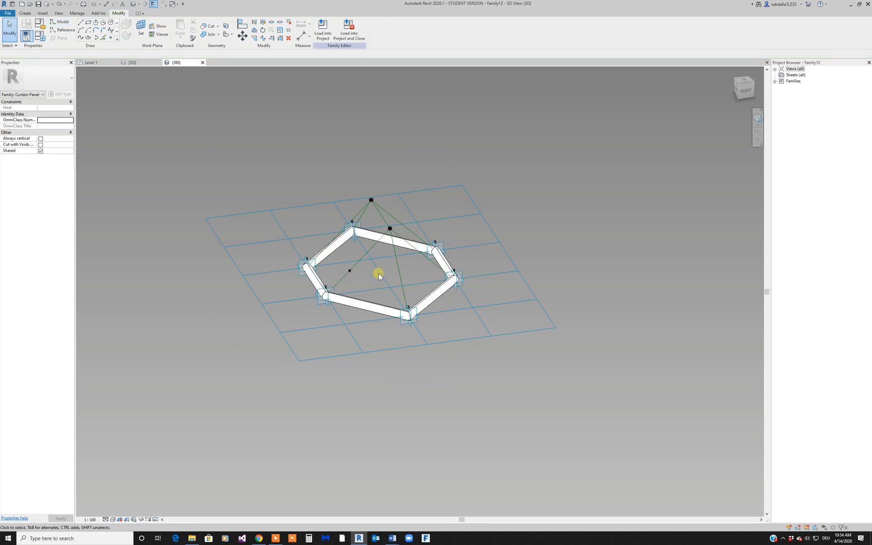
Step: Try to draw a circle of radius 100 at the sloping line's reference point, on that point's work plane
middle_click_drag(381, 278, 384, 259, "shift")
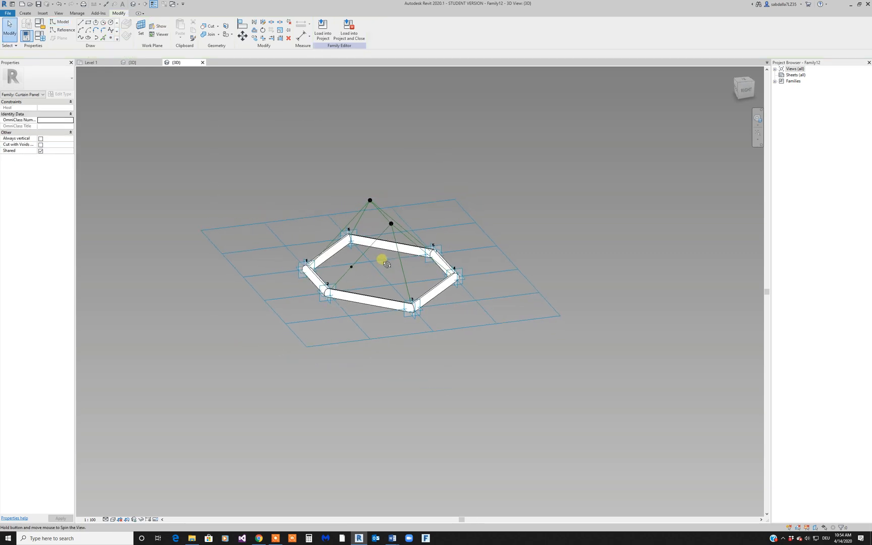
left_click(110, 23)
scroll(306, 201, "up", 2)
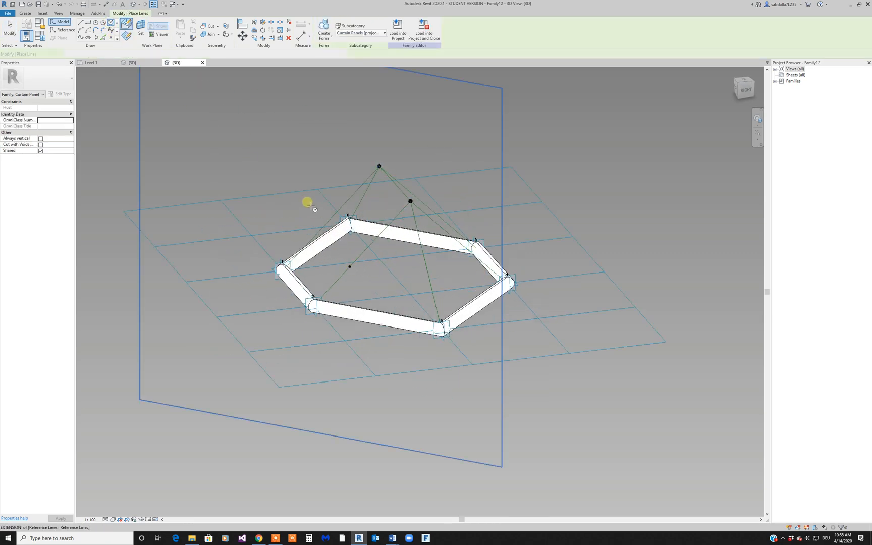
left_click(140, 28)
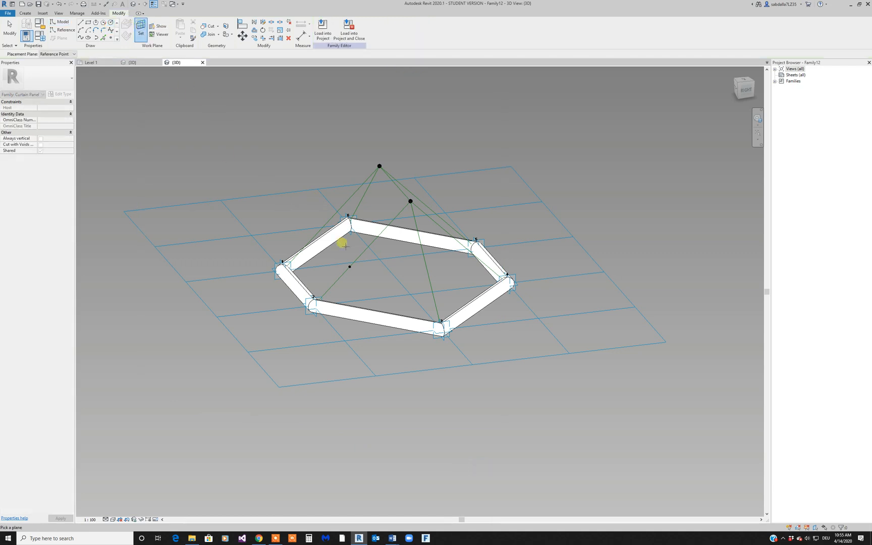
left_click(350, 266)
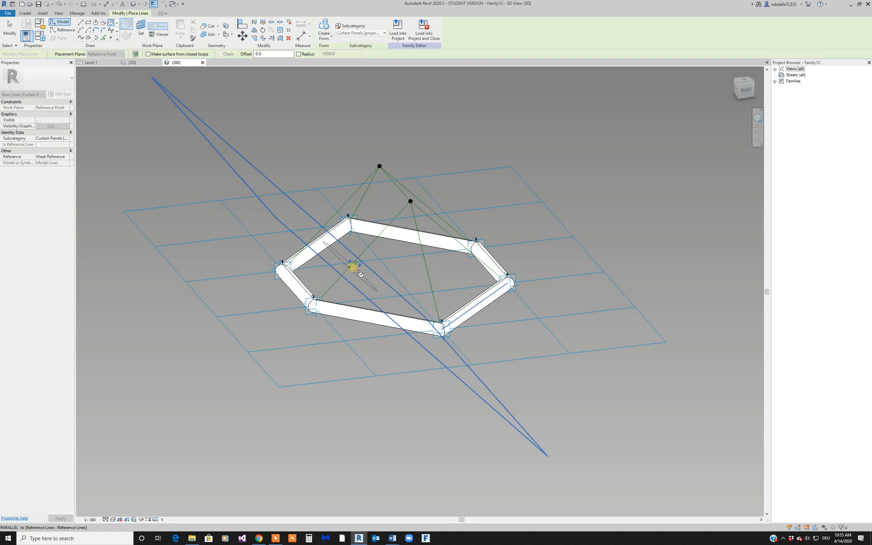
type("100")
key("Return")
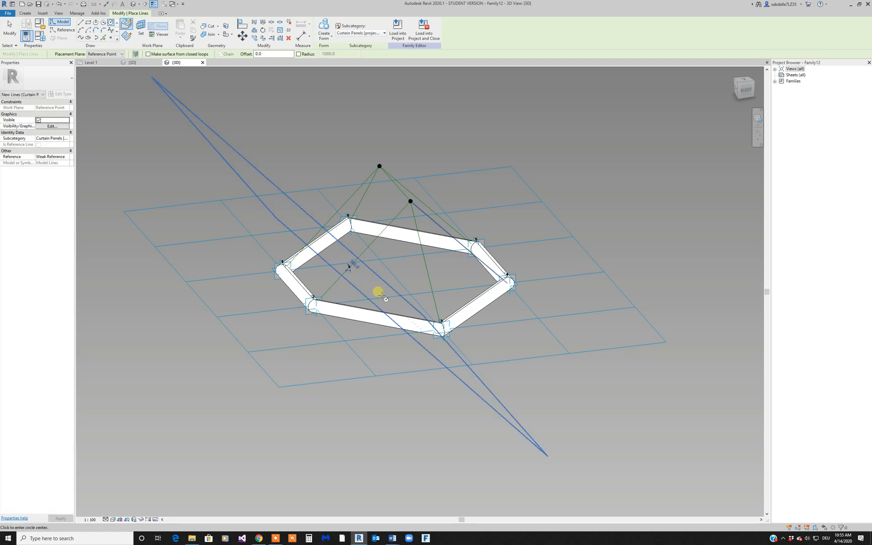
key("Escape")
key("Escape")
Step: Delete the off-center circle beside the sloping line's reference point
middle_click_drag(359, 317, 396, 294, "shift")
scroll(389, 259, "up", 4)
middle_click_drag(353, 269, 371, 233, "shift")
scroll(370, 234, "up", 5)
left_click(356, 260)
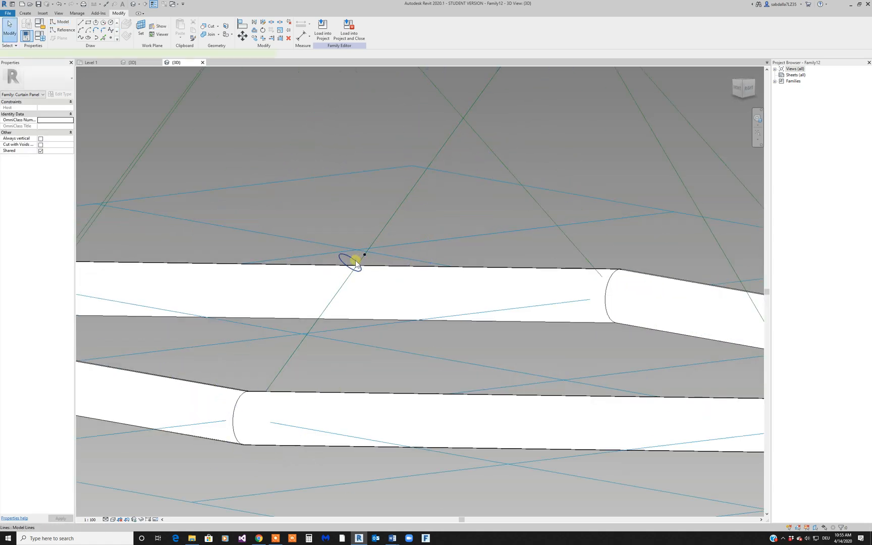
key("Delete")
Step: Draw a circle of radius 100 centered on the sloping line's reference point, with that point's plane set as work plane
scroll(373, 255, "up", 2)
middle_click_drag(372, 257, 262, 147, "shift")
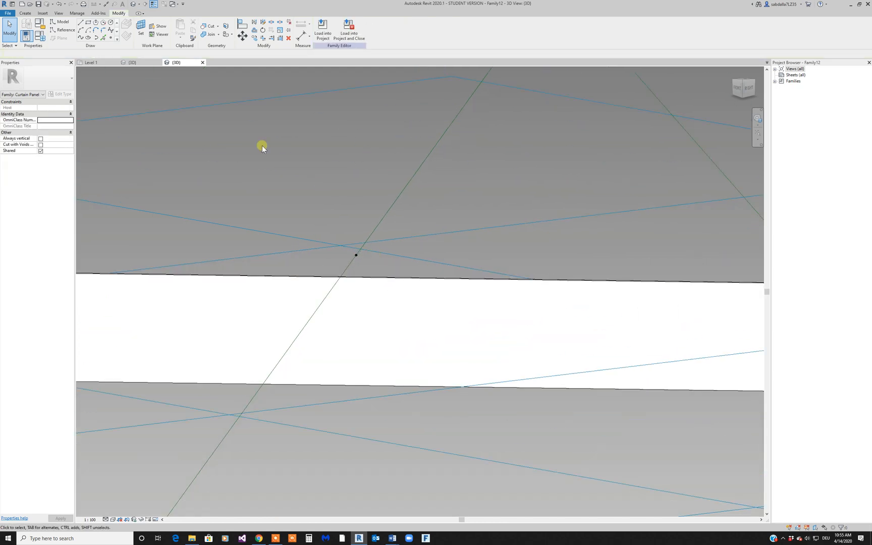
left_click(111, 22)
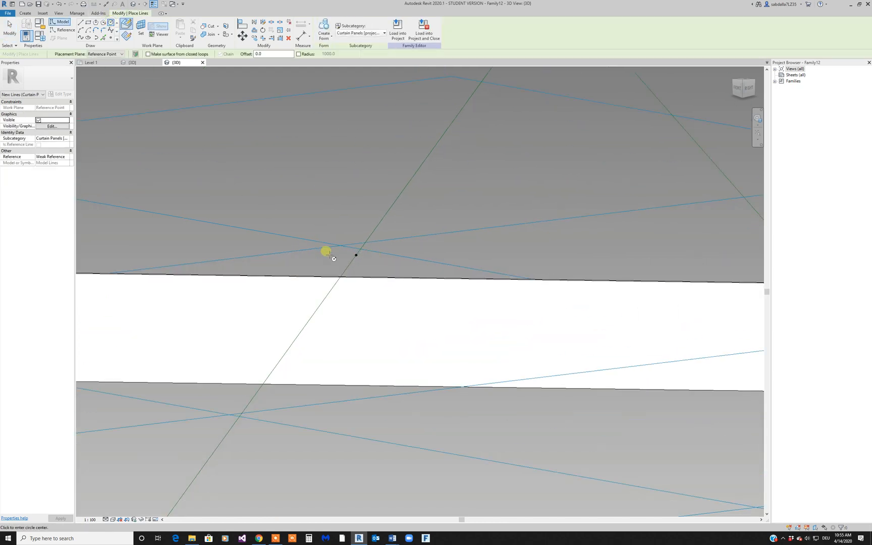
left_click(142, 30)
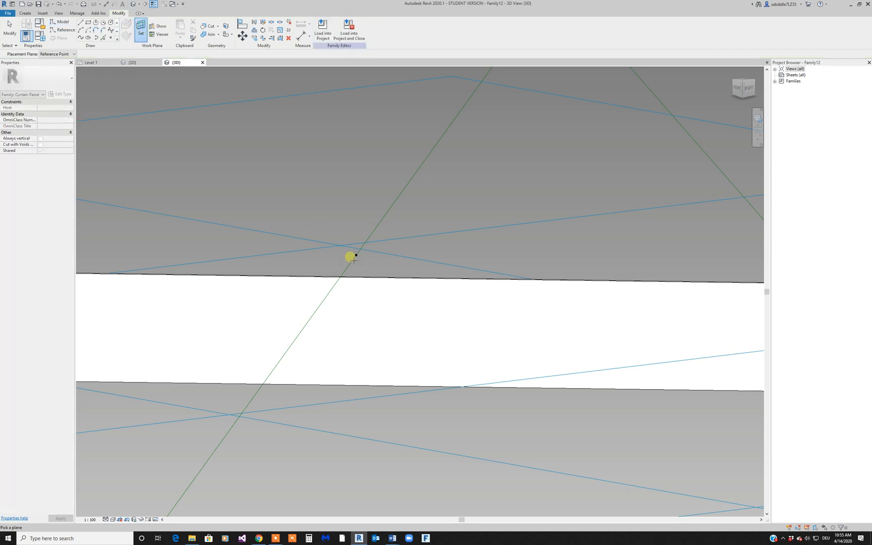
left_click(357, 258)
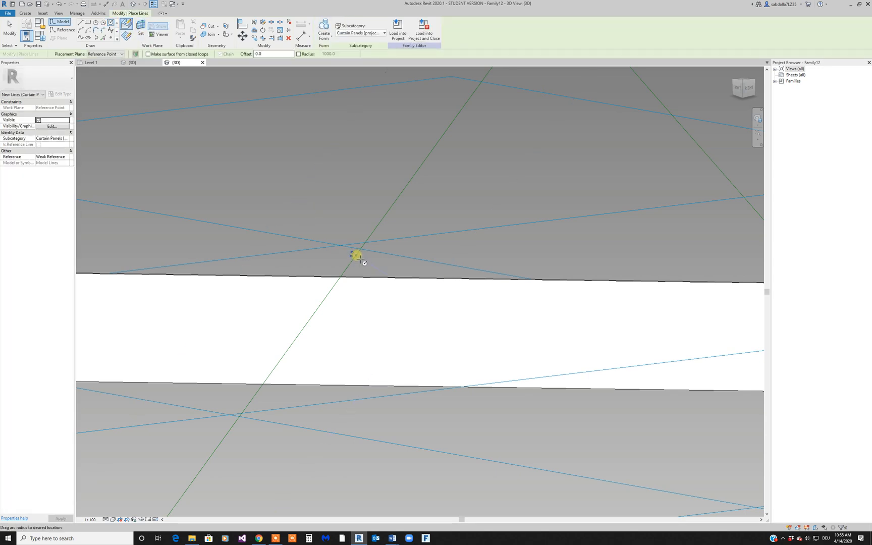
type("100")
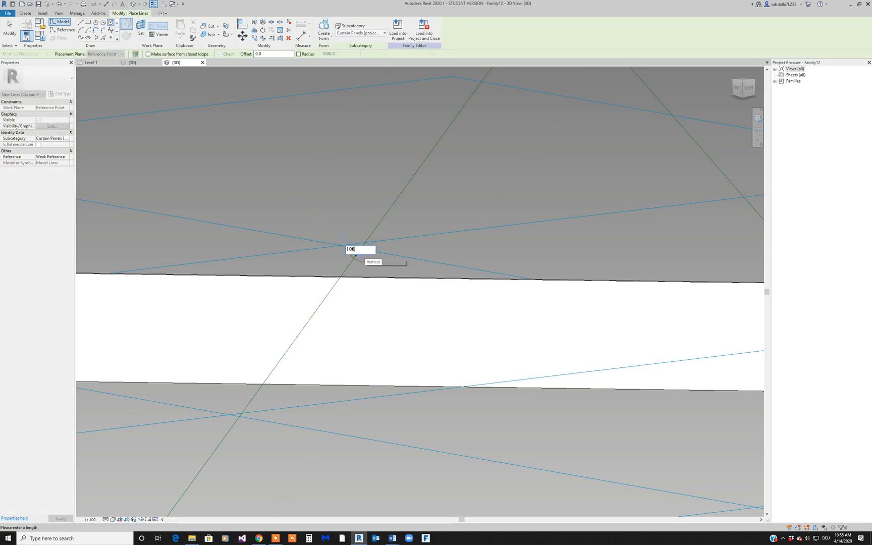
key("Return")
scroll(337, 211, "down", 2)
scroll(337, 212, "down", 3)
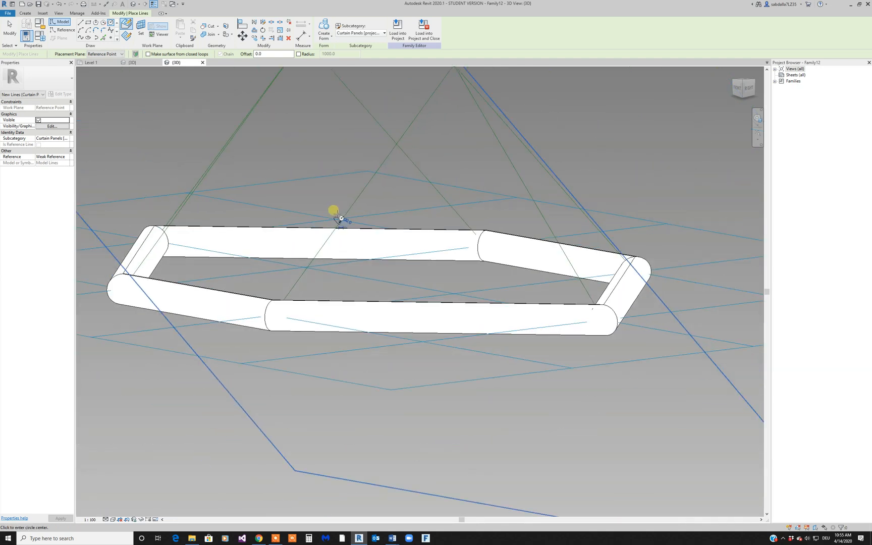
middle_click_drag(355, 261, 323, 272, "shift")
scroll(311, 280, "down", 5)
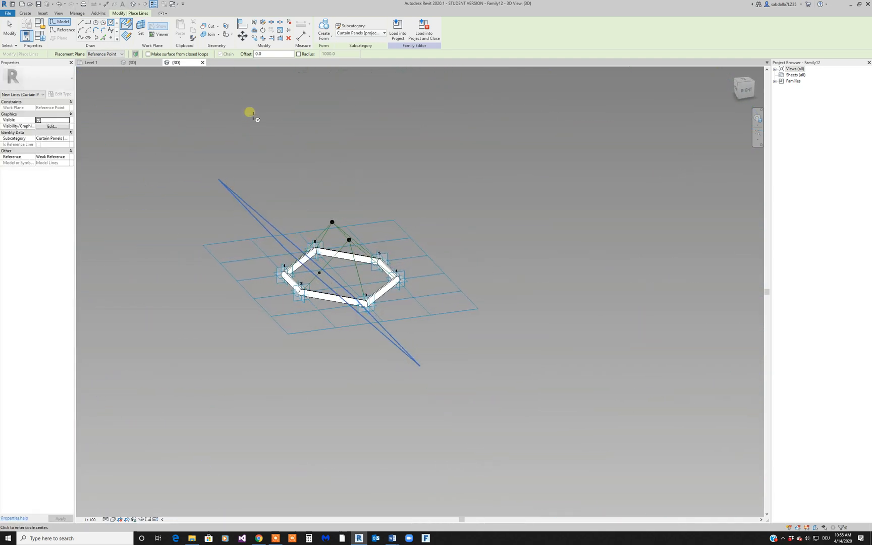
left_click(161, 35)
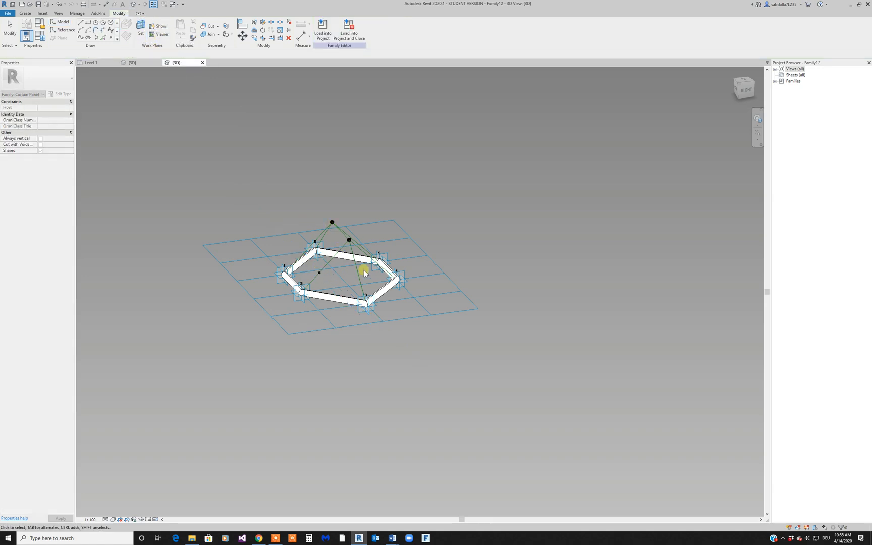
Step: Create a tubular form from the radius-100 circle and the two sloping reference lines joining adaptive points 2 and 4 through their raised point
middle_click_drag(364, 273, 345, 292, "shift")
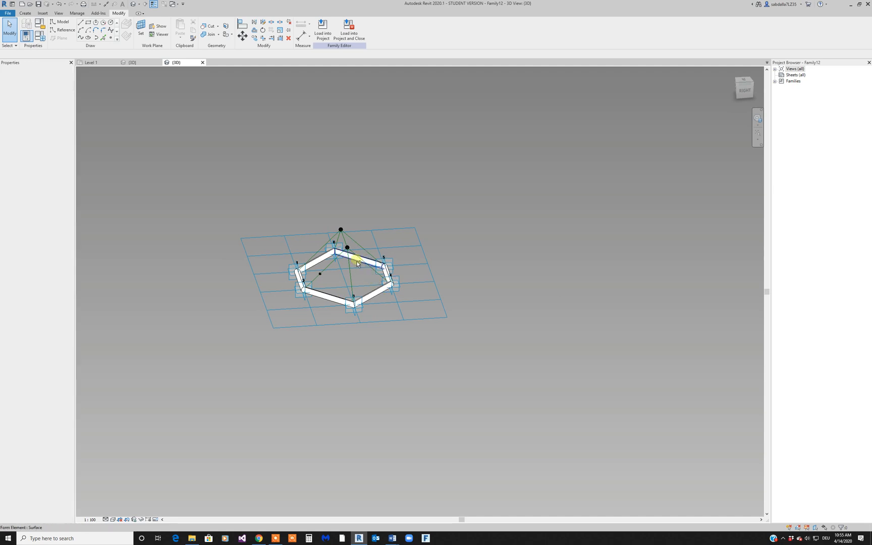
scroll(331, 285, "up", 5)
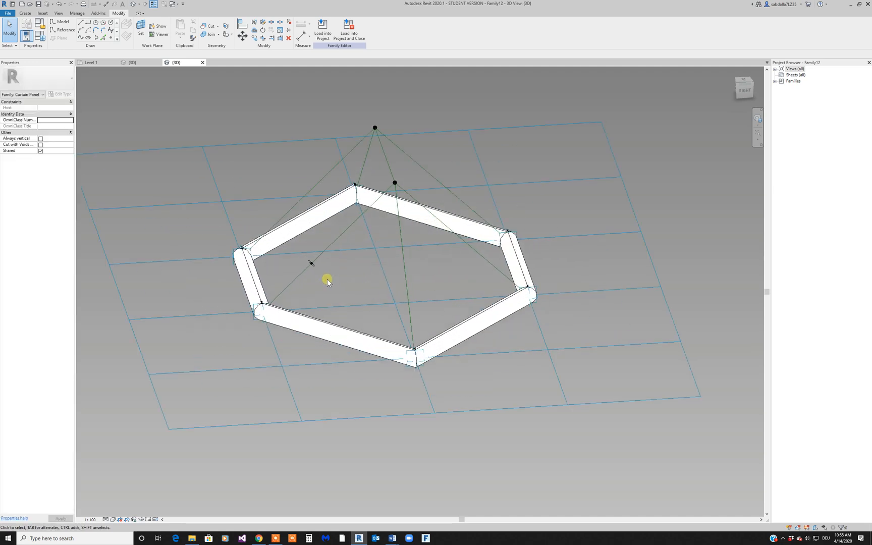
scroll(327, 278, "up", 2)
left_click(312, 262)
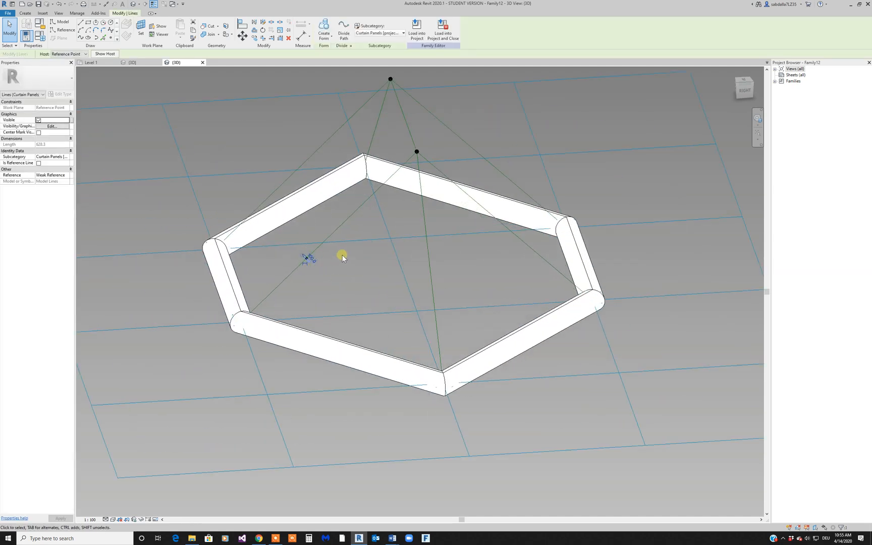
left_click(335, 235, "ctrl")
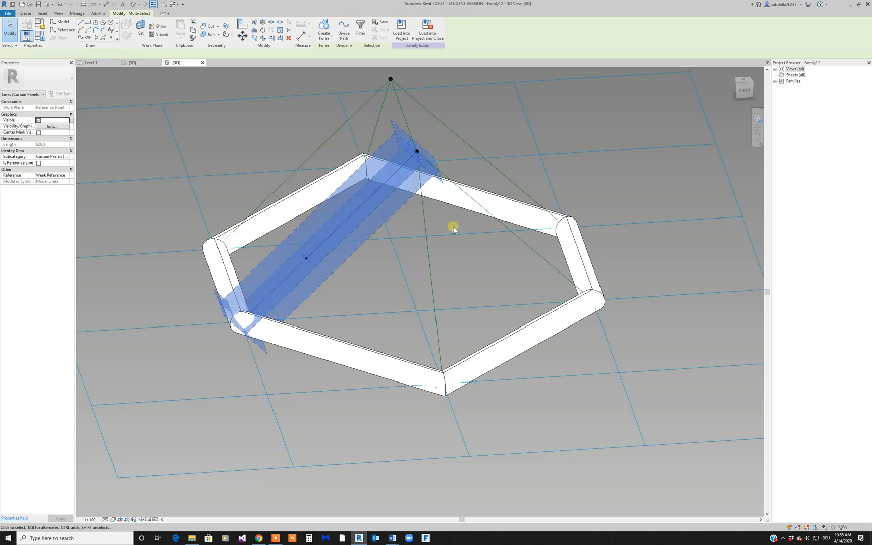
middle_click_drag(440, 246, 487, 229, "shift")
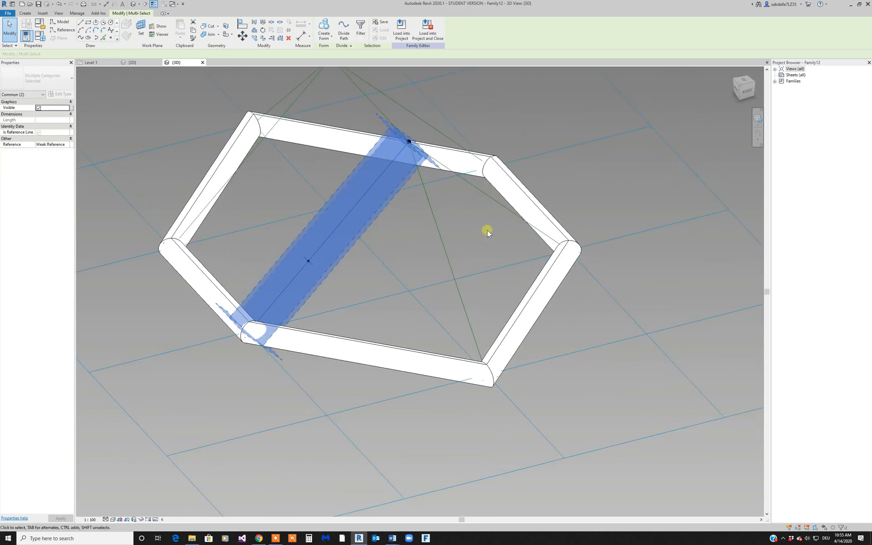
left_click(489, 200, "ctrl")
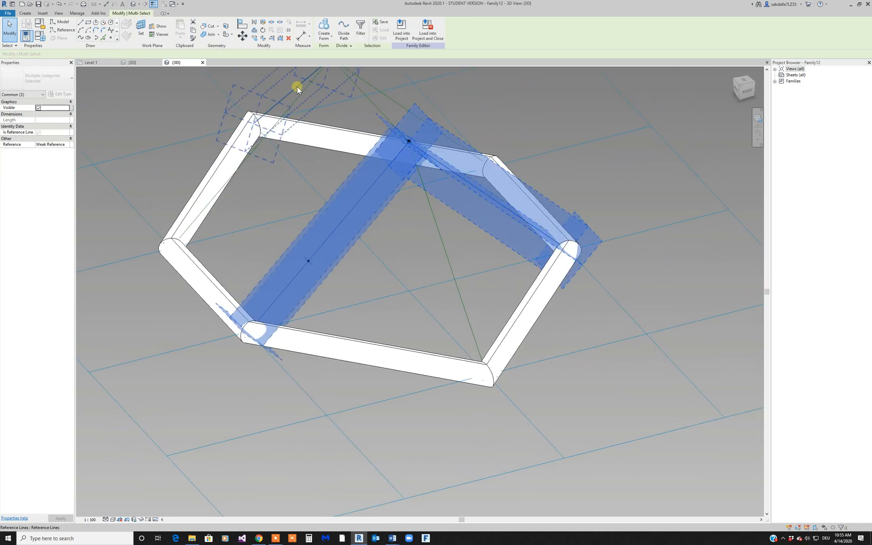
left_click(331, 38)
left_click(339, 58)
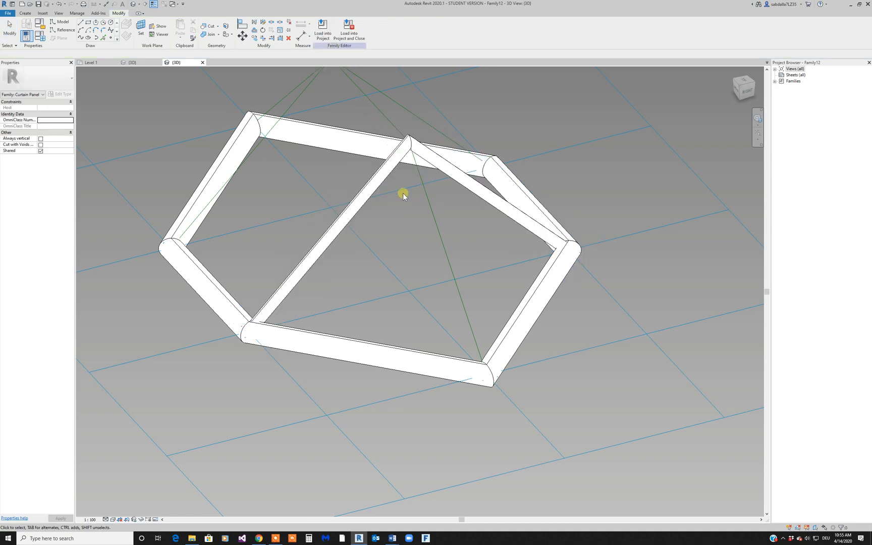
Step: Place a reference point on the sloping reference line between adaptive point 5 and its raised point
middle_click_drag(367, 205, 310, 260)
key("alt")
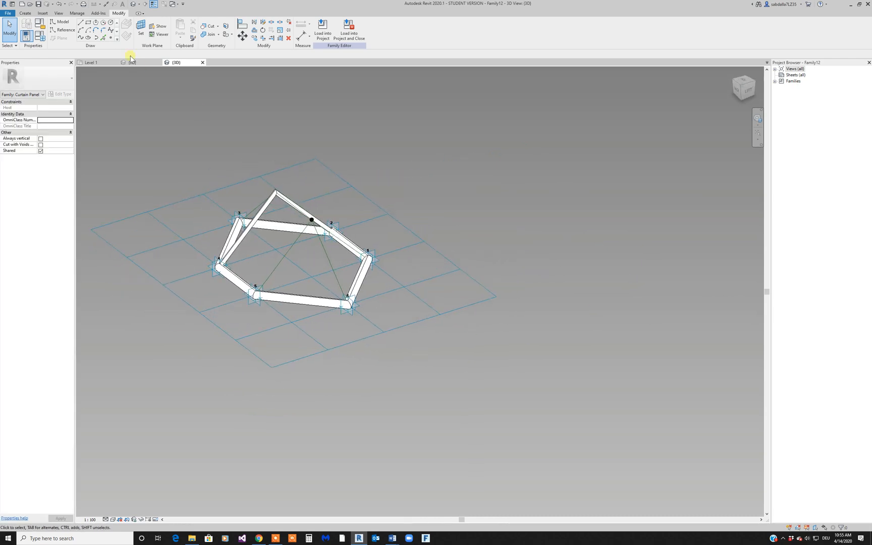
left_click(109, 38)
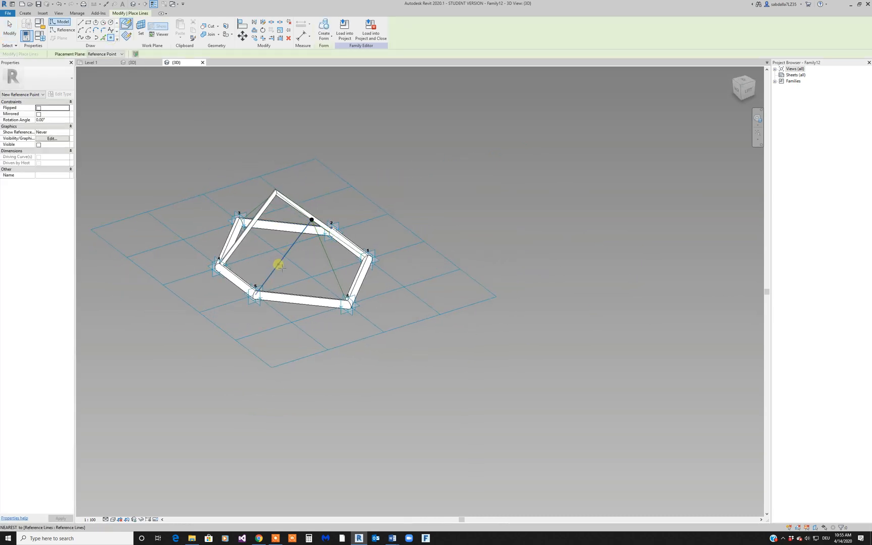
scroll(282, 267, "up", 3)
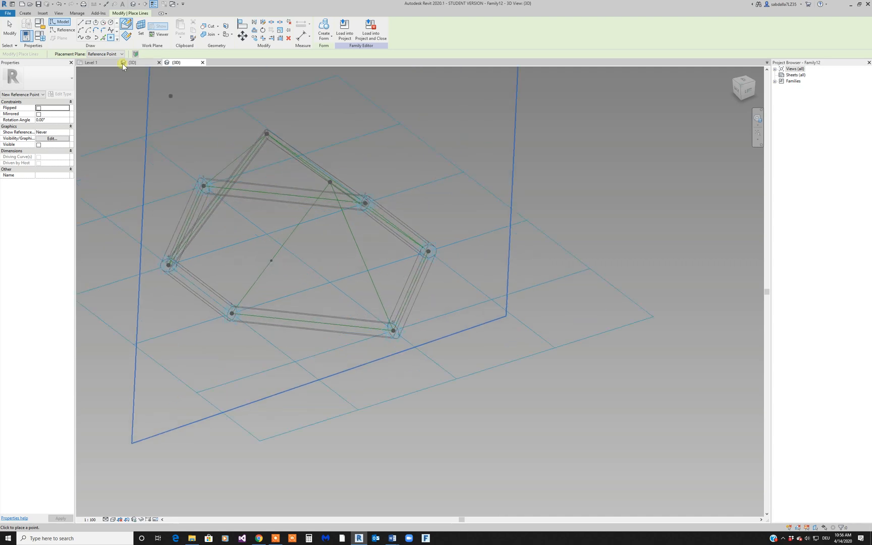
Step: Try to draw a circle at the reference point on adaptive point 5's sloping line, setting that point's plane as work plane
left_click(110, 24)
left_click(140, 28)
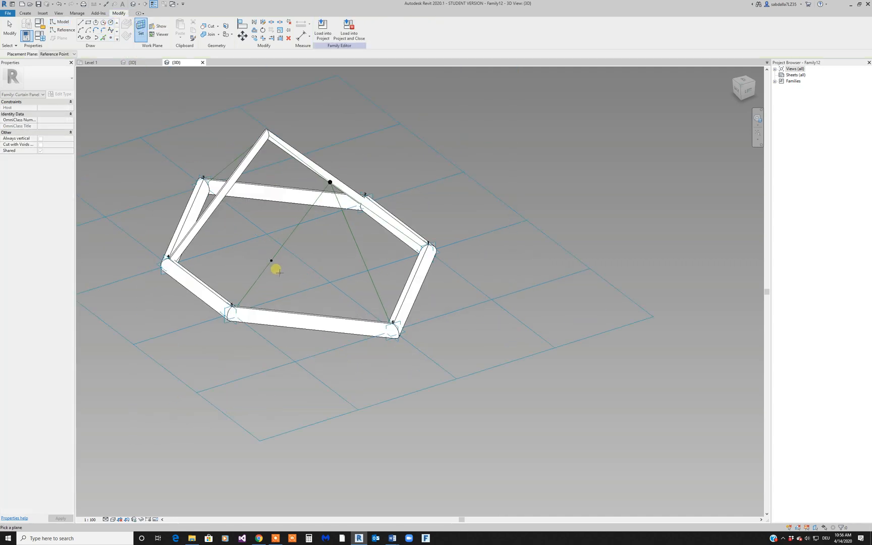
scroll(277, 270, "up", 5)
scroll(279, 273, "up", 2)
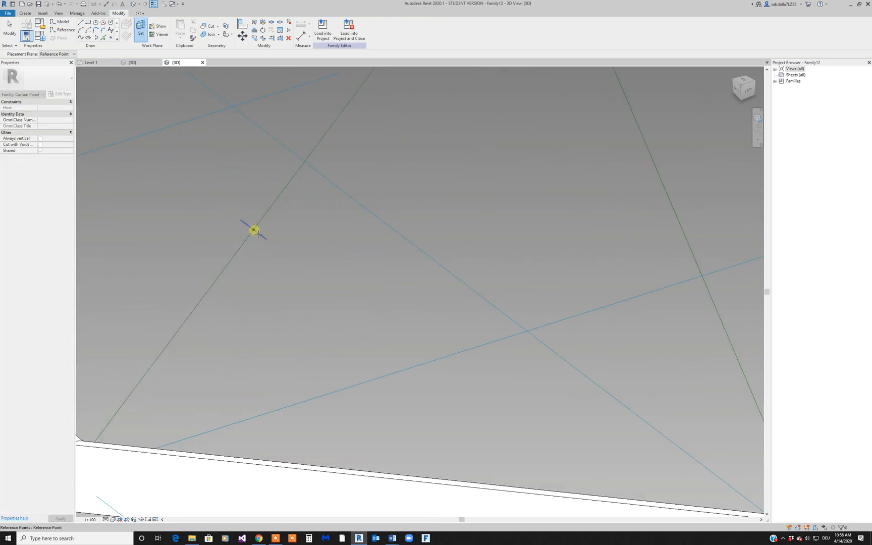
left_click(256, 231)
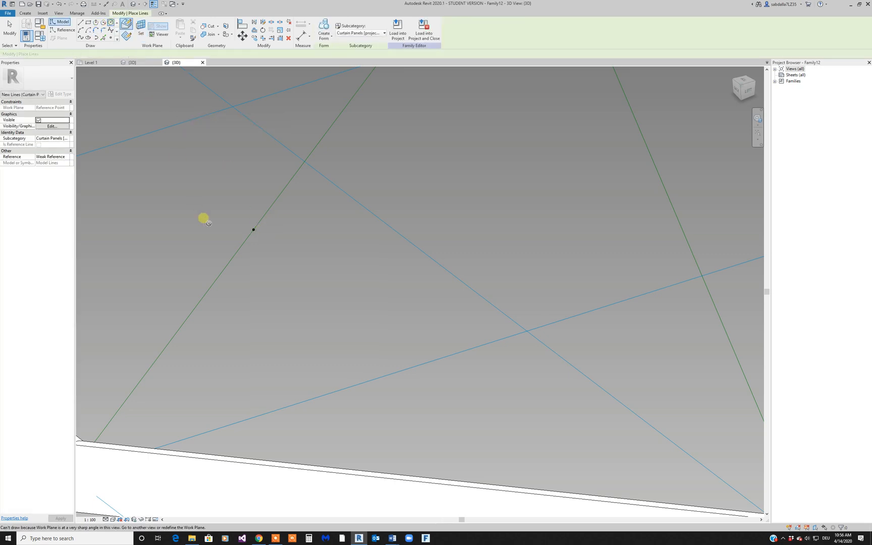
middle_click_drag(202, 218, 223, 227, "shift")
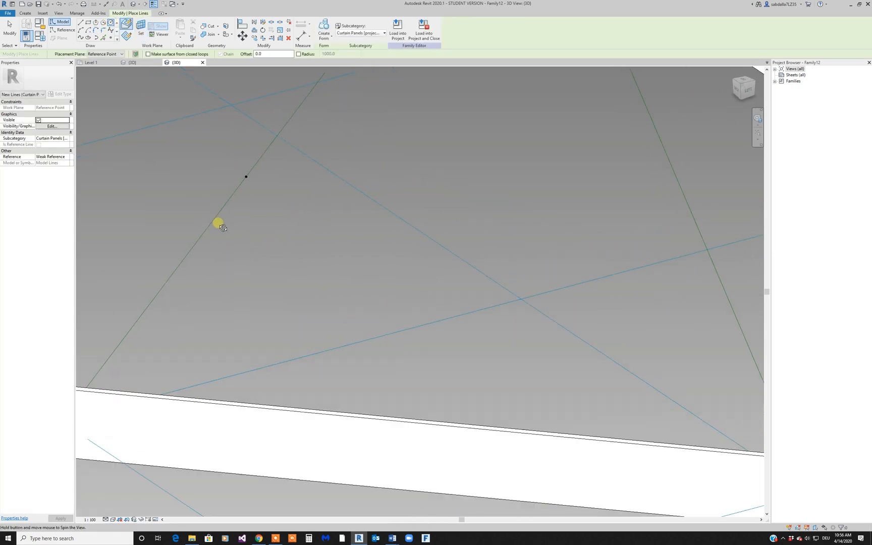
left_click(141, 29)
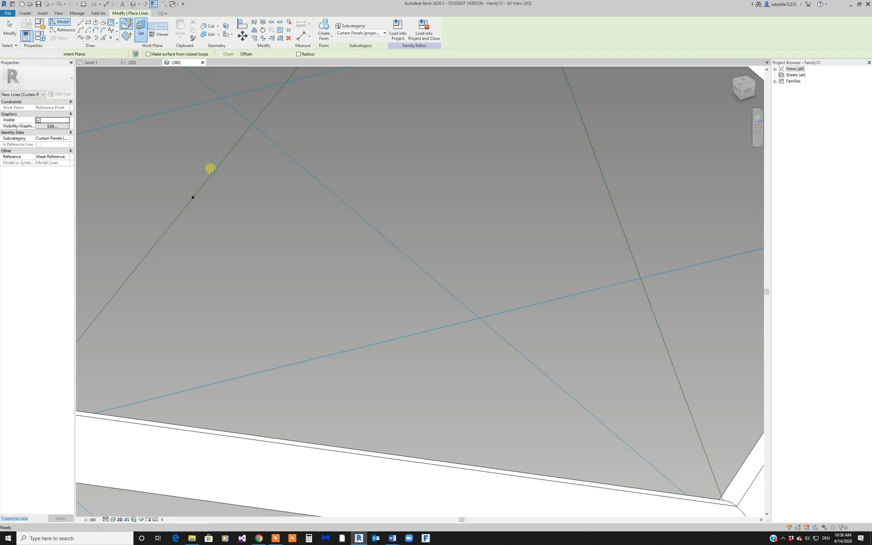
left_click(193, 198)
scroll(193, 200, "up", 5)
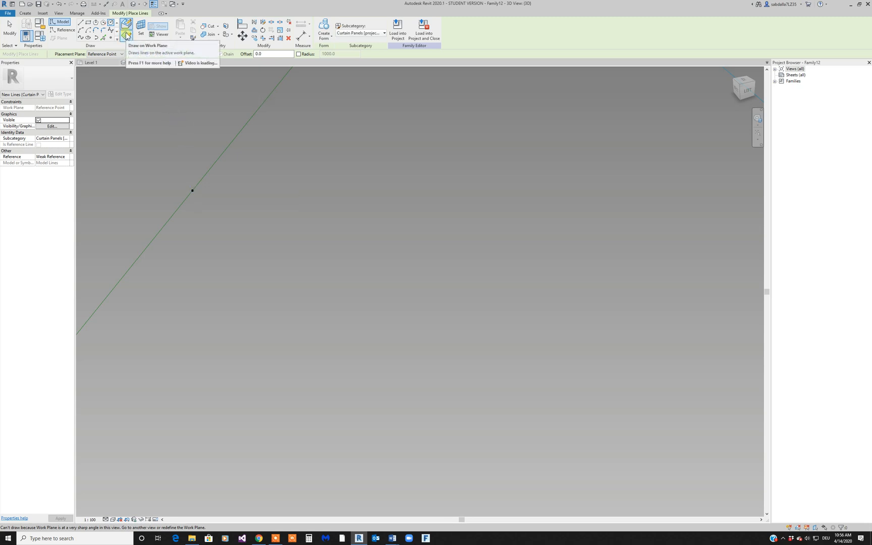
left_click(194, 195)
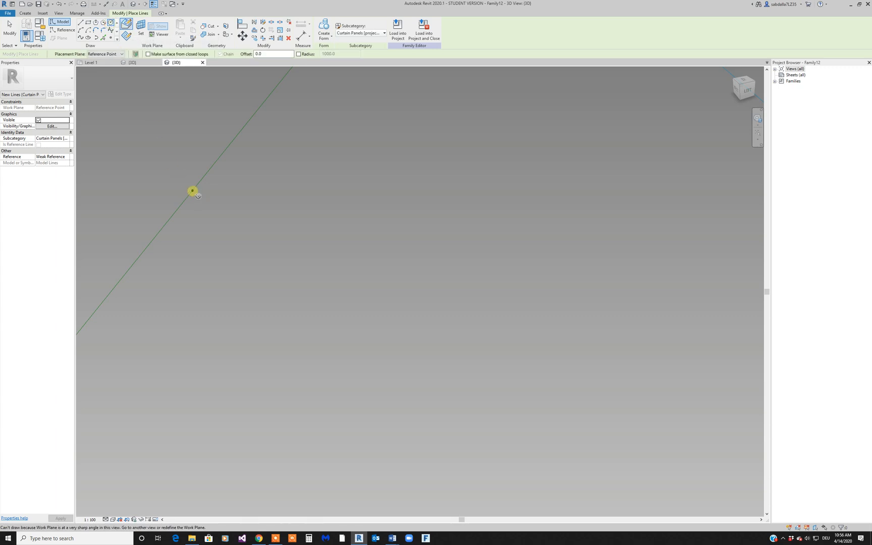
scroll(300, 210, "down", 4)
key("Escape")
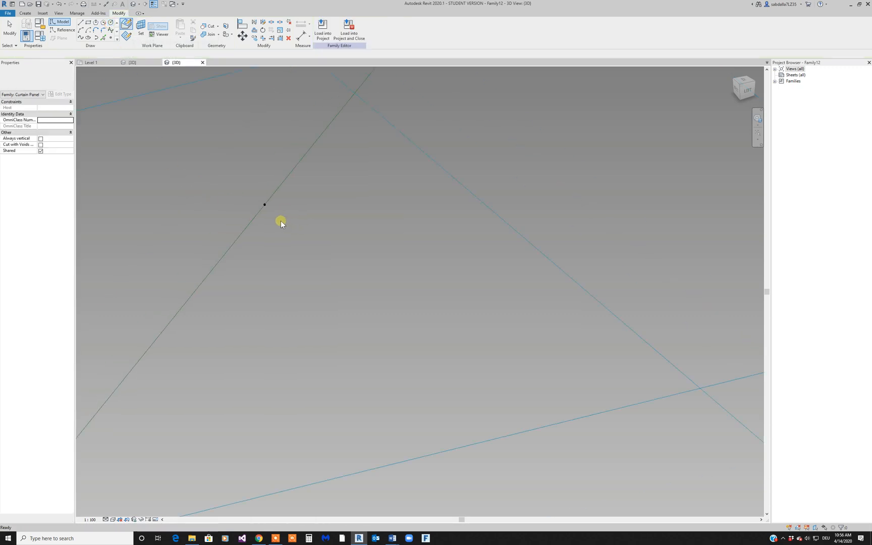
key("Escape")
scroll(278, 210, "down", 5)
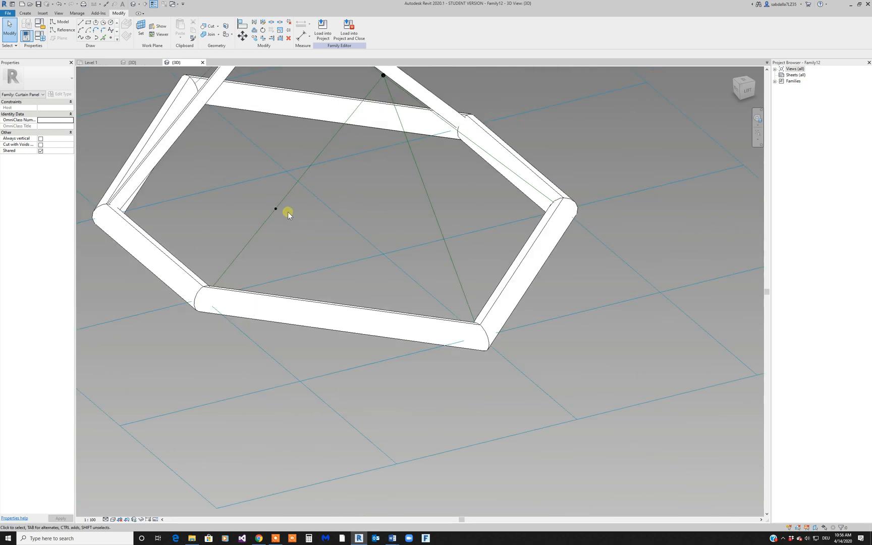
Step: Try again to draw a circle on the reference point of adaptive point 5's sloping line, including with the point selected first
left_click(110, 23)
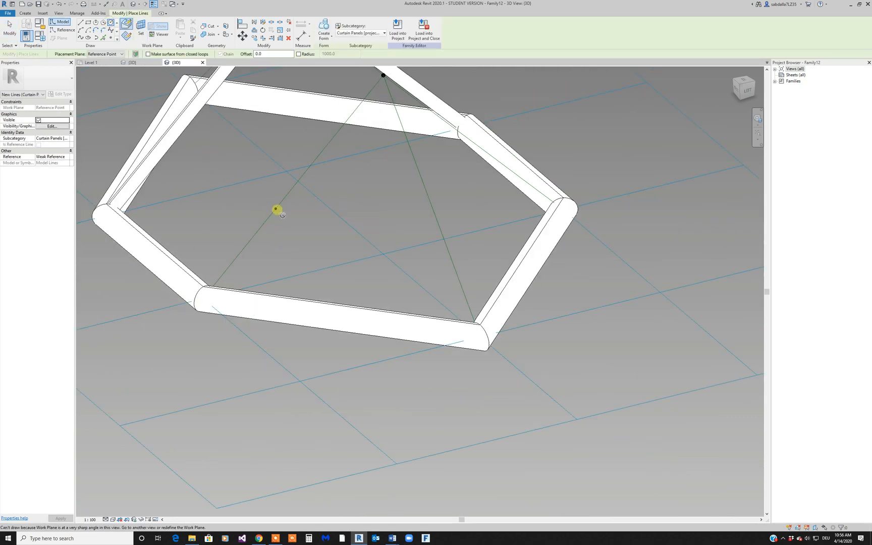
scroll(277, 210, "down", 3)
key("Escape")
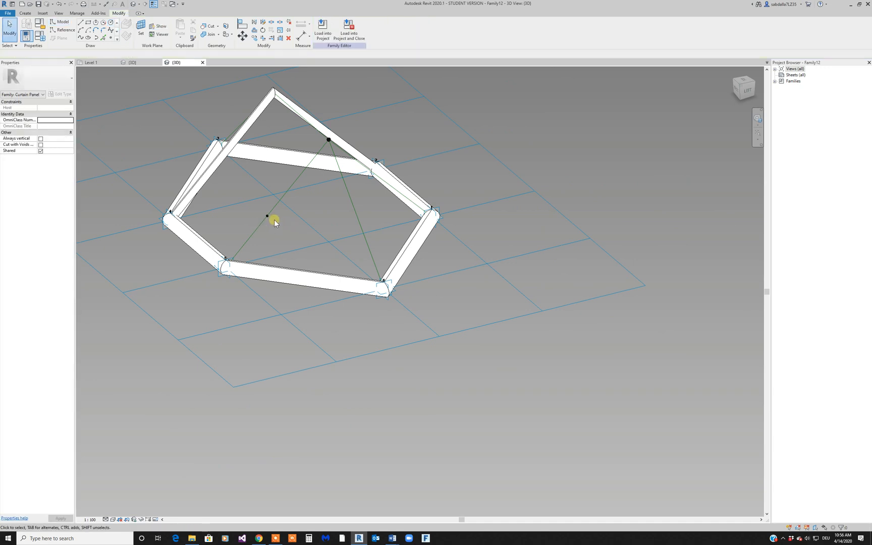
left_click(268, 218)
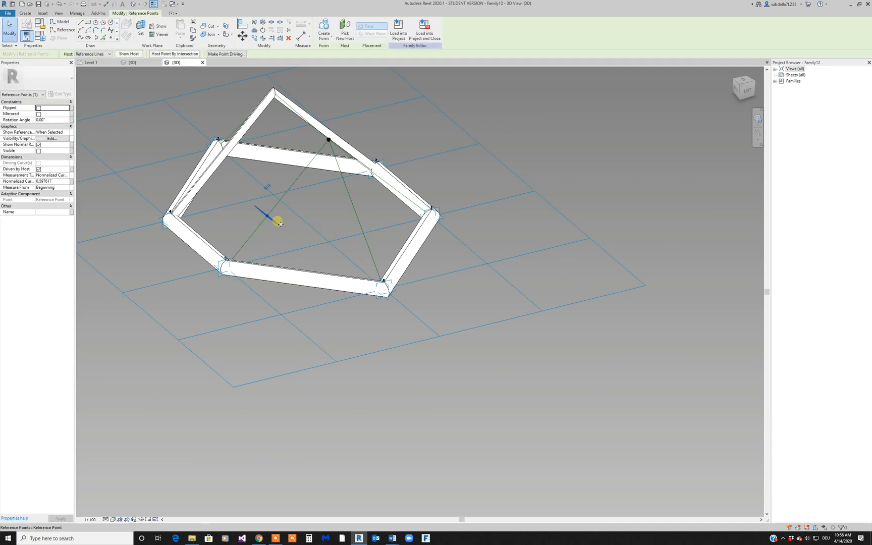
left_click(113, 24)
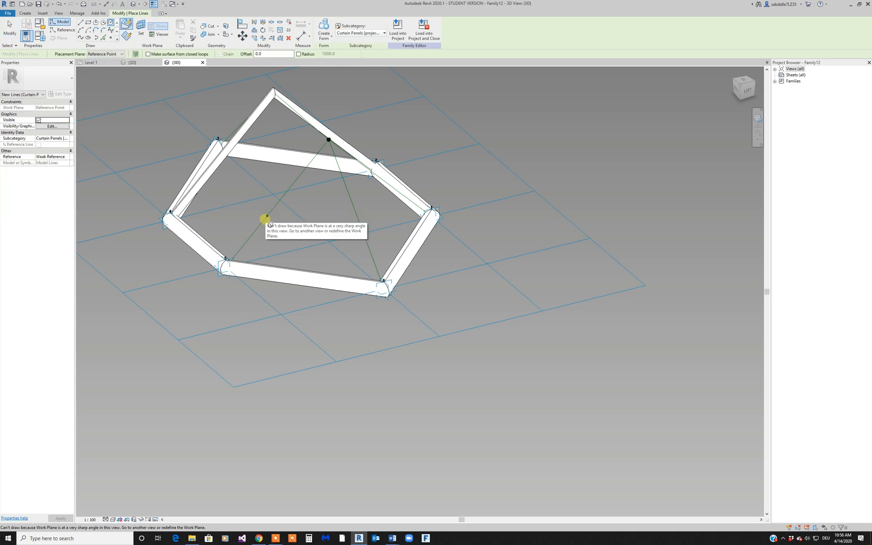
key("Escape")
Step: Delete the reference point from the sloping line at adaptive point 5
scroll(286, 219, "down", 2)
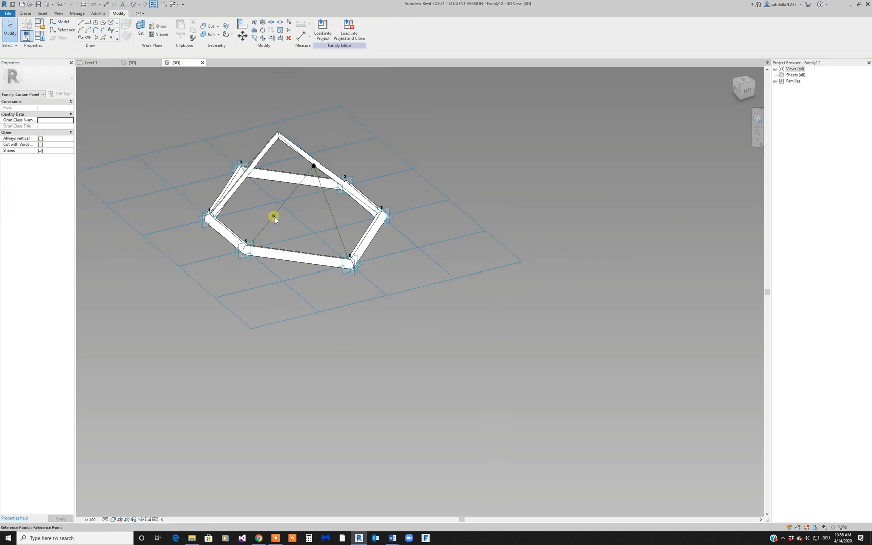
left_click(273, 215)
key("Delete")
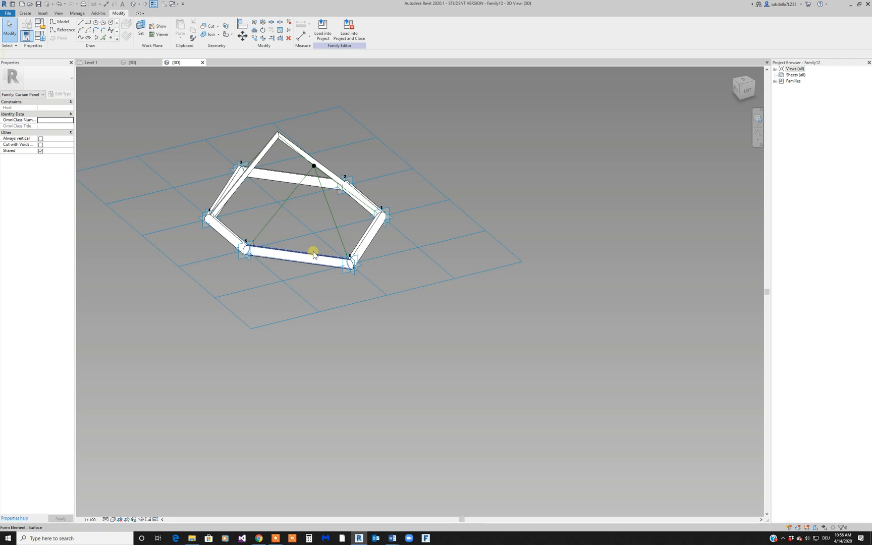
Step: Place a reference point on the sloping reference line between adaptive point 1 and its raised point
middle_click_drag(313, 253, 270, 282, "shift")
scroll(268, 153, "up", 3)
middle_click_drag(300, 224, 238, 222, "shift")
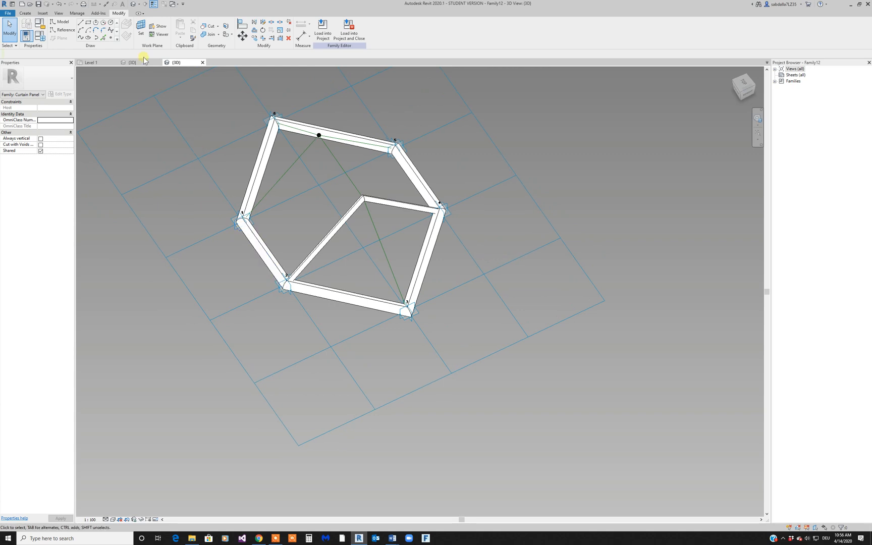
left_click(111, 38)
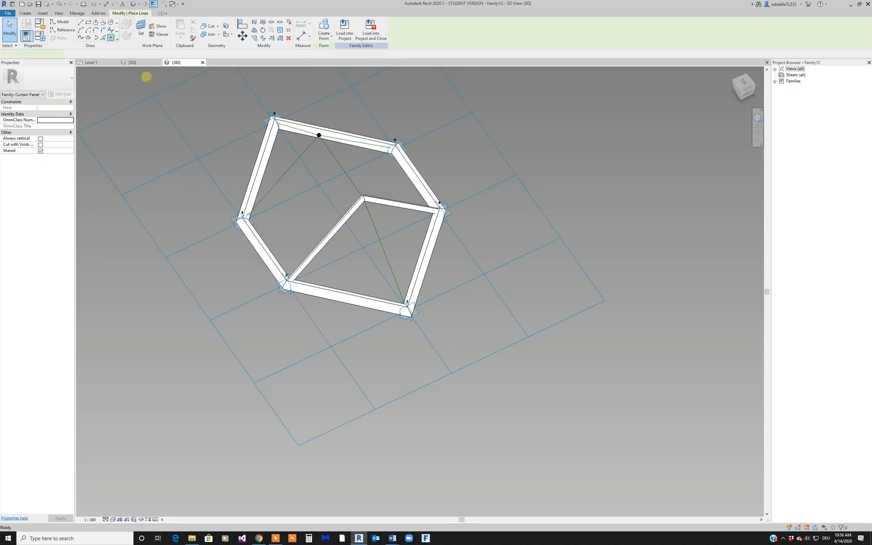
left_click(279, 181)
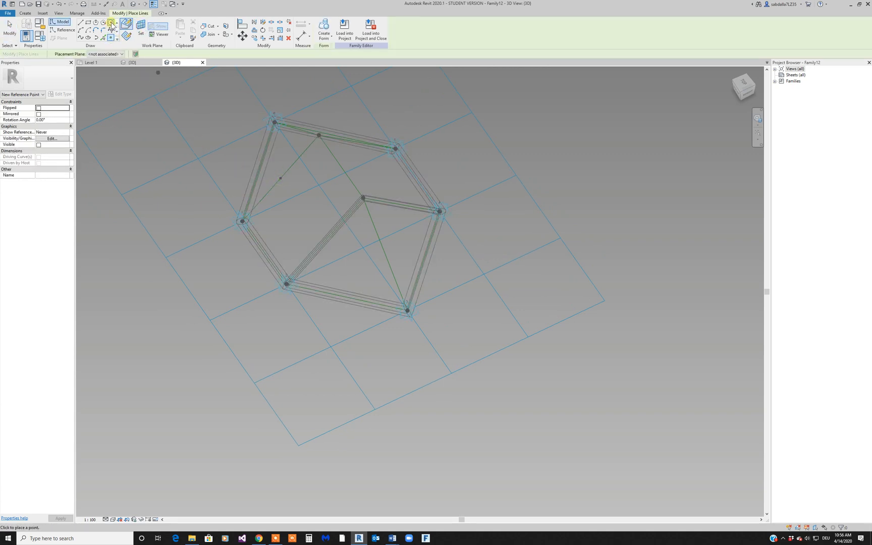
Step: Draw a circle of radius 100 centered on the reference point of adaptive point 1's sloping line, using that point's plane as work plane
key("Escape")
left_click(141, 28)
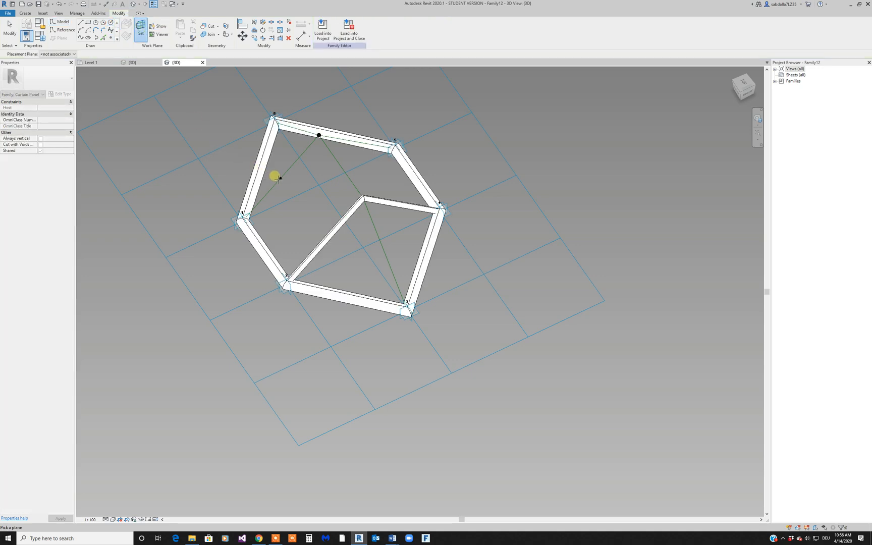
left_click(280, 178)
key("l")
key("i")
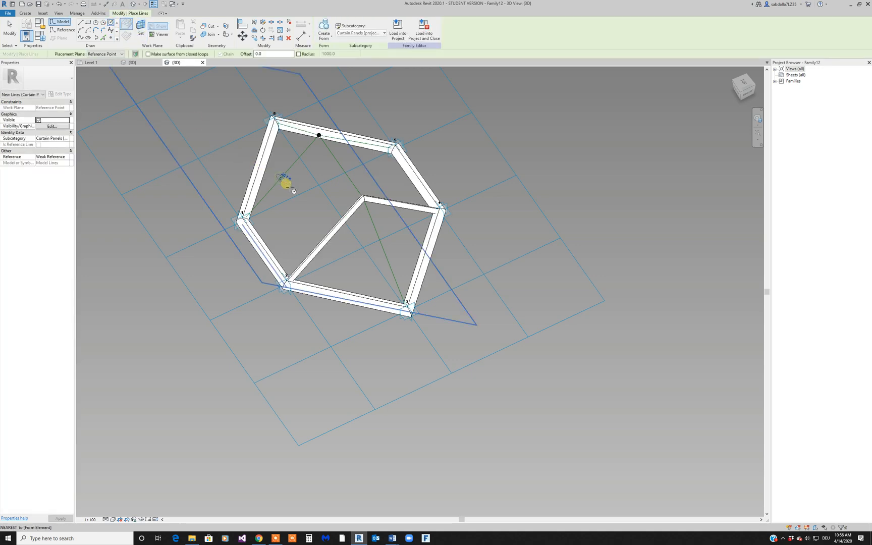
type("100")
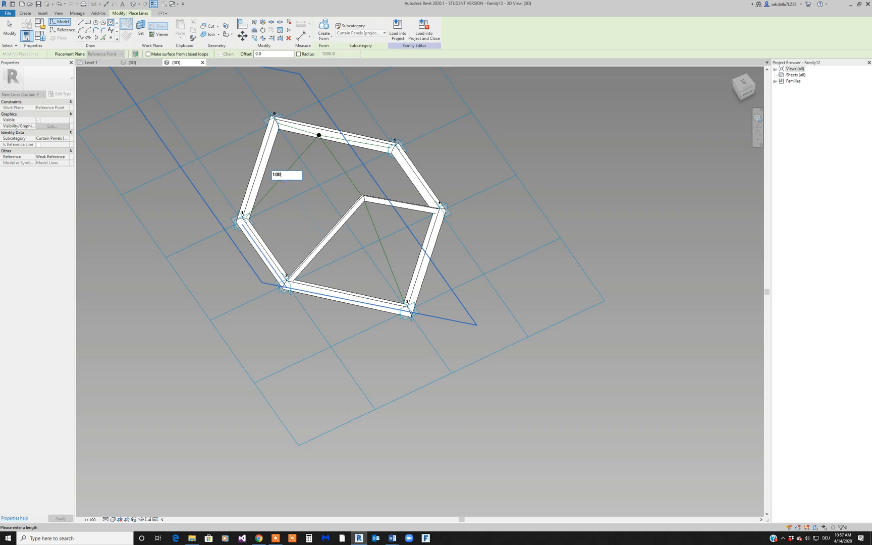
key("Return")
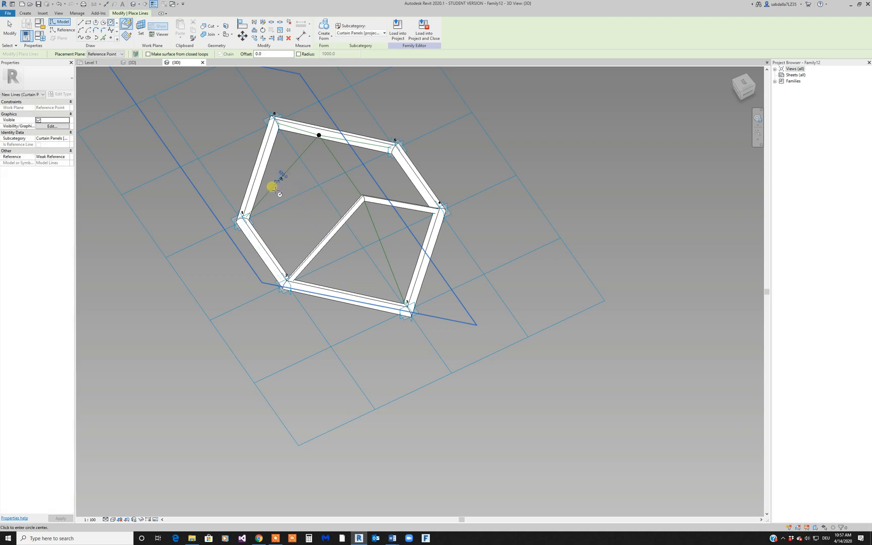
scroll(281, 178, "up", 3)
scroll(281, 178, "up", 2)
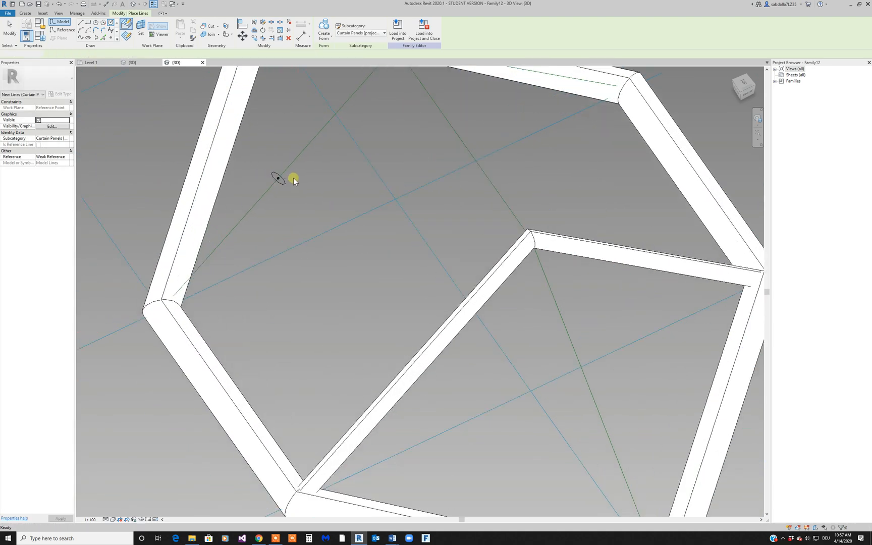
key("Escape")
key("Escape")
Step: Create a tubular form from the circle along the two sloping reference lines joining adaptive points 1 and 5 through their raised point
scroll(276, 212, "down", 5)
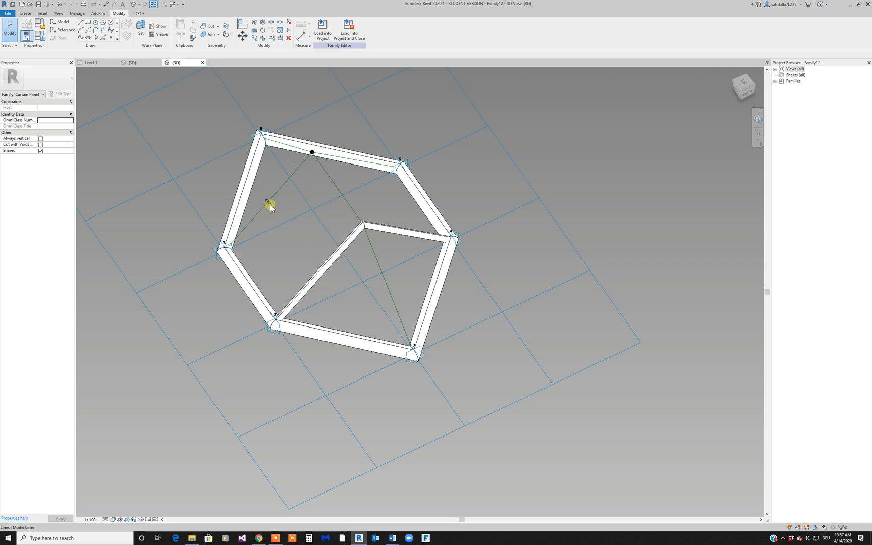
left_click(271, 203)
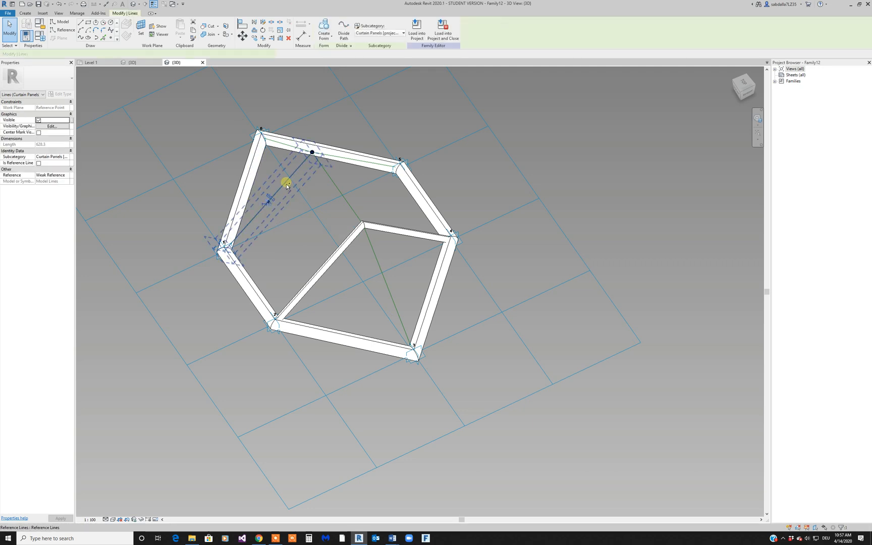
left_click(286, 184, "ctrl")
middle_click_drag(323, 208, 224, 227, "shift")
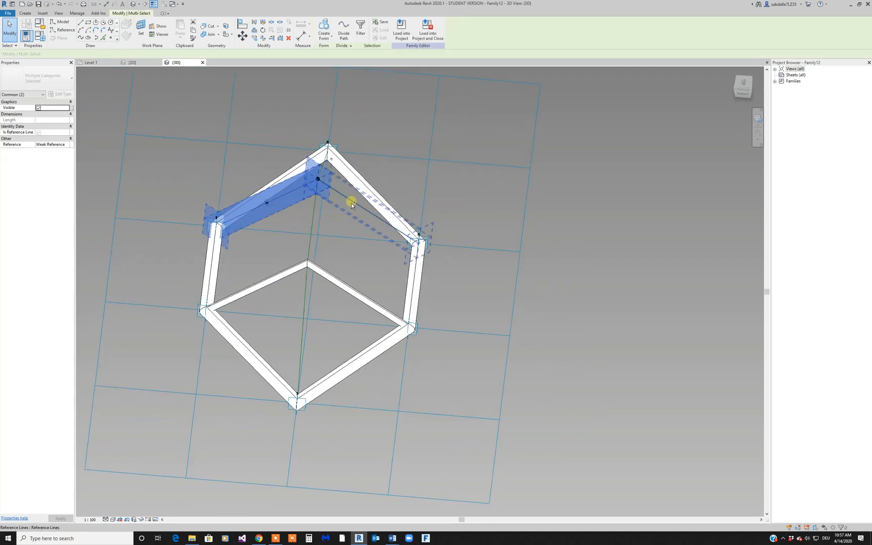
left_click(351, 201, "ctrl")
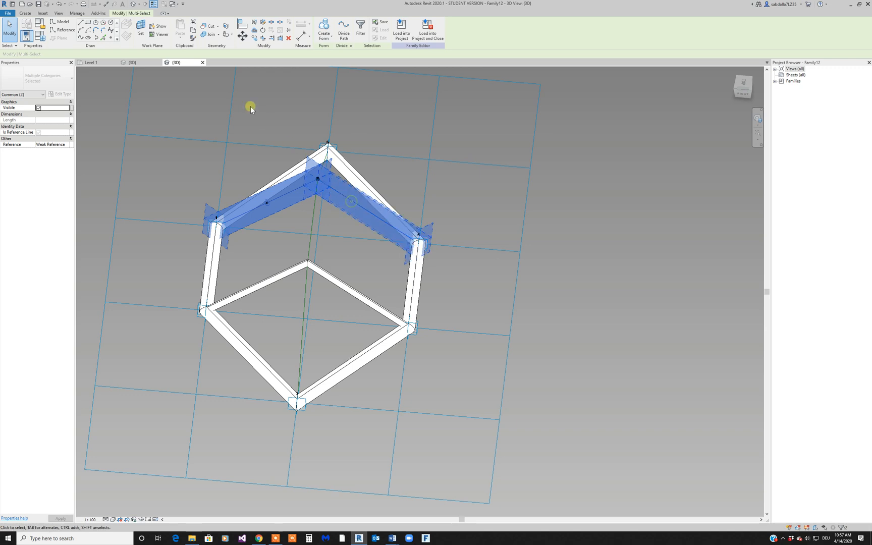
left_click(324, 40)
left_click(333, 50)
middle_click_drag(378, 183, 277, 161)
scroll(396, 167, "down", 2)
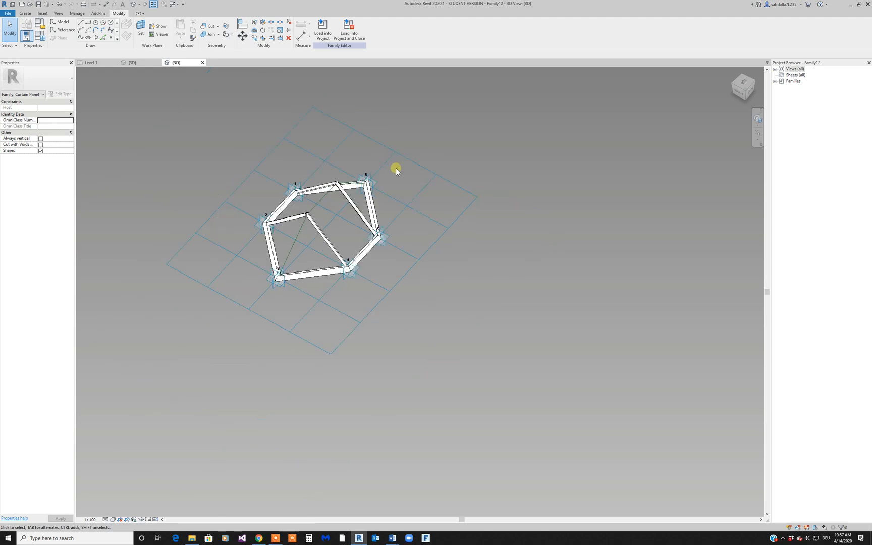
Step: Place a reference point on the sloping reference line between adaptive point 3 and its raised point
middle_click_drag(347, 265, 266, 233, "shift")
key("alt")
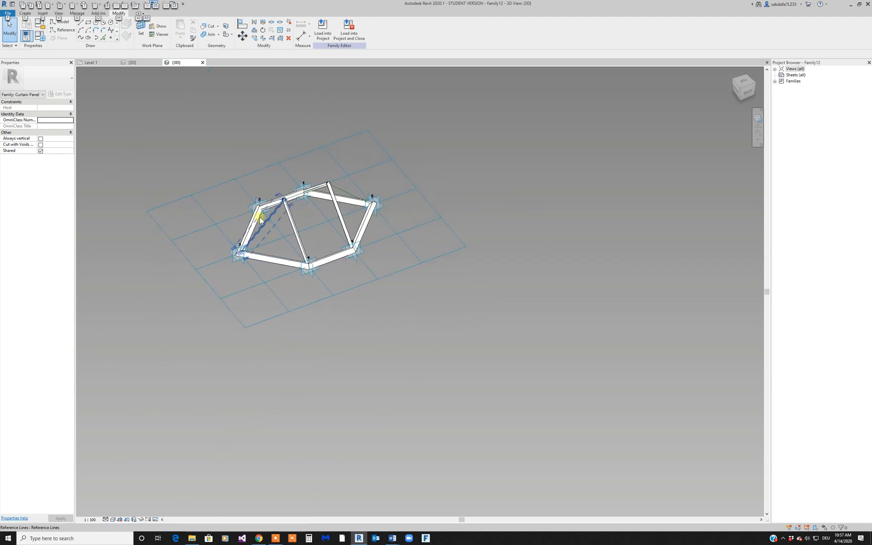
left_click(114, 35)
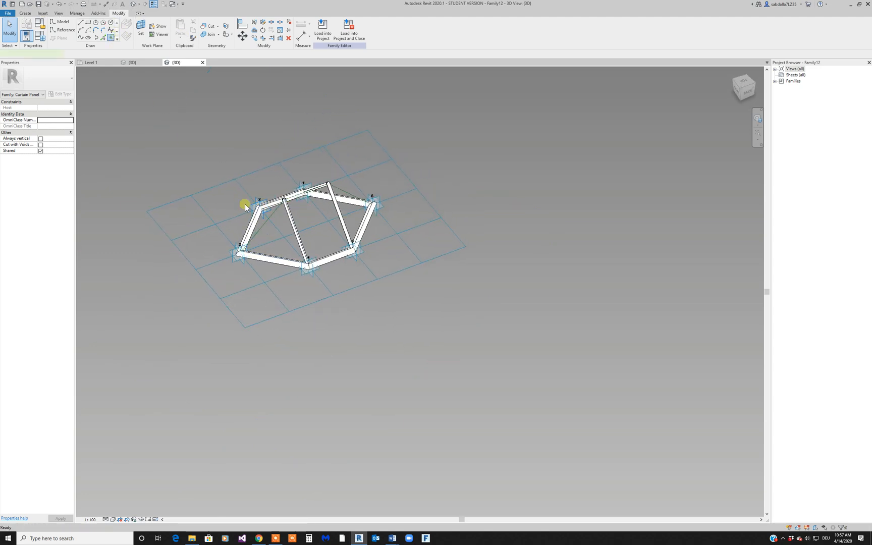
scroll(264, 205, "up", 6)
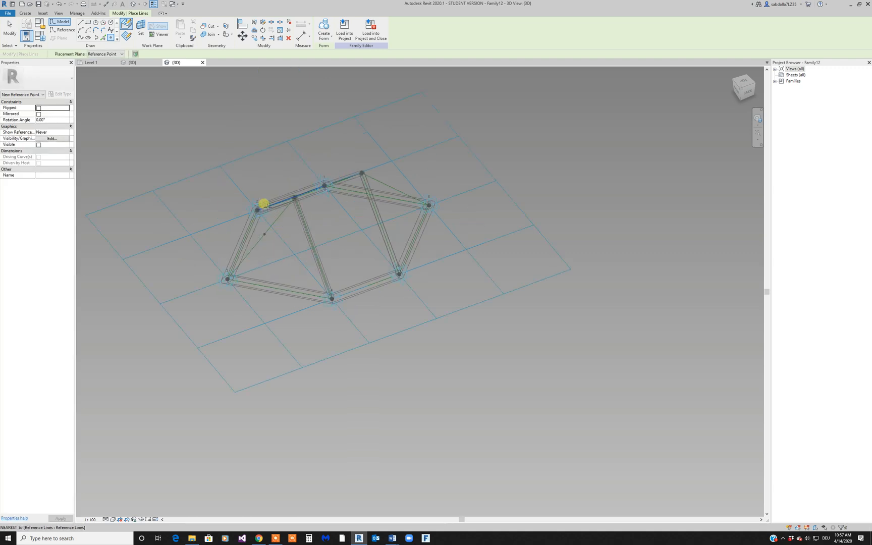
key("Escape")
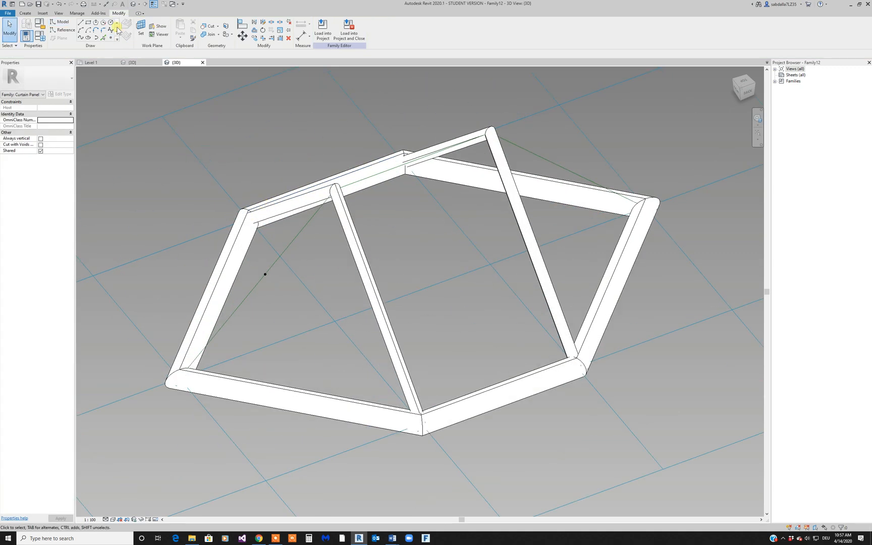
Step: Draw a circle of radius 100 centered on the reference point of adaptive point 3's sloping line, using that point's plane as work plane
left_click(141, 28)
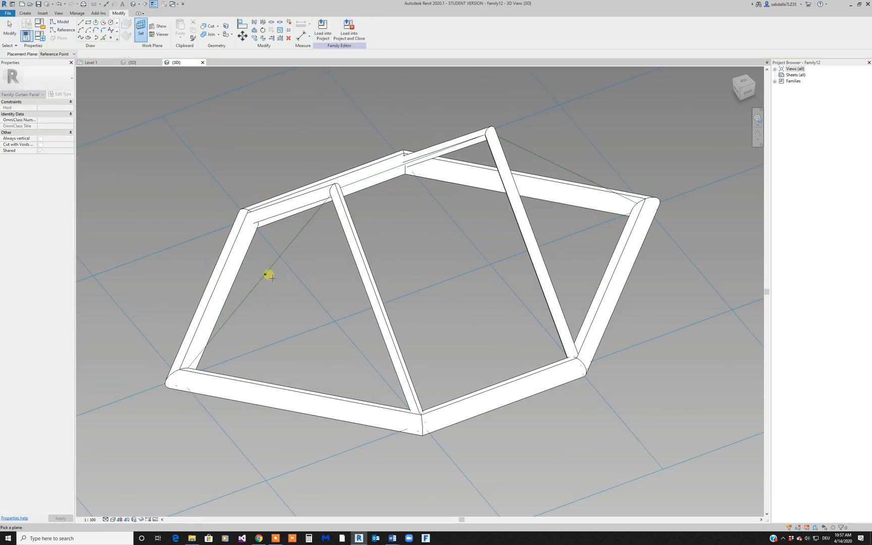
left_click(266, 275)
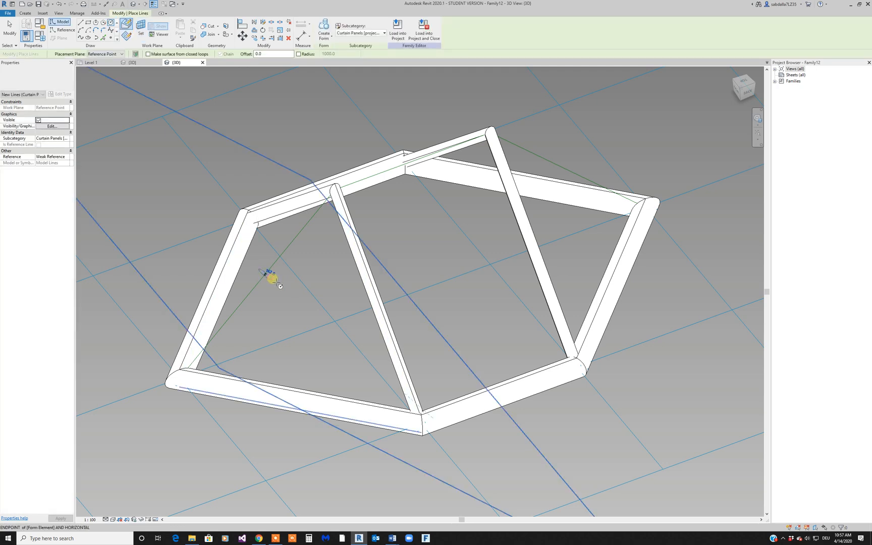
type("1")
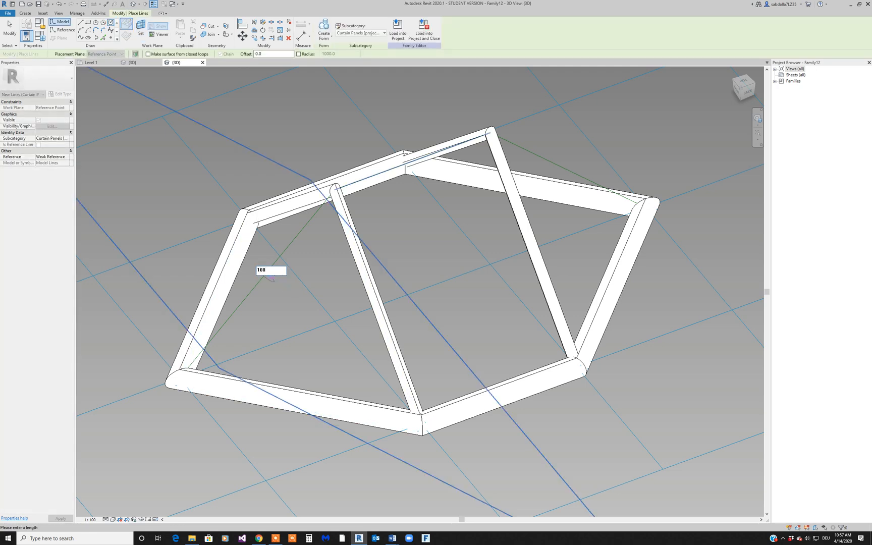
type("00")
key("Return")
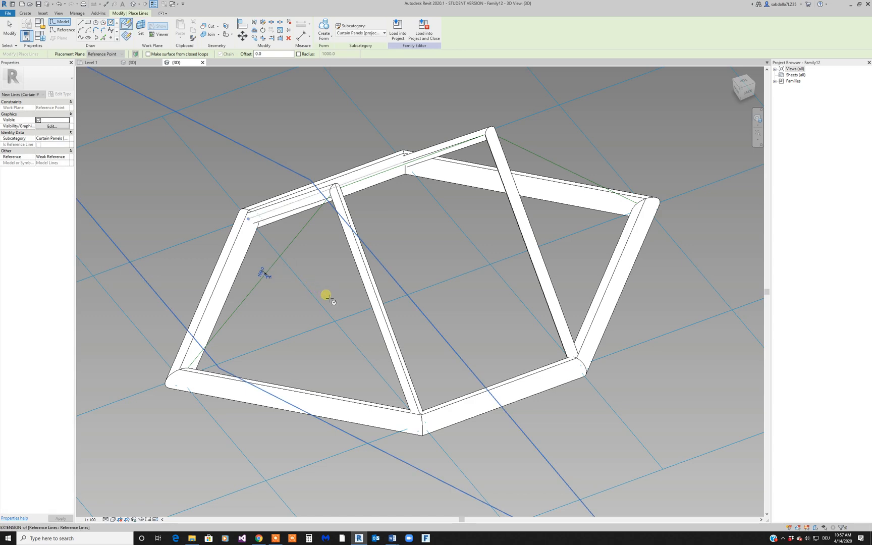
key("Escape")
key("Escape")
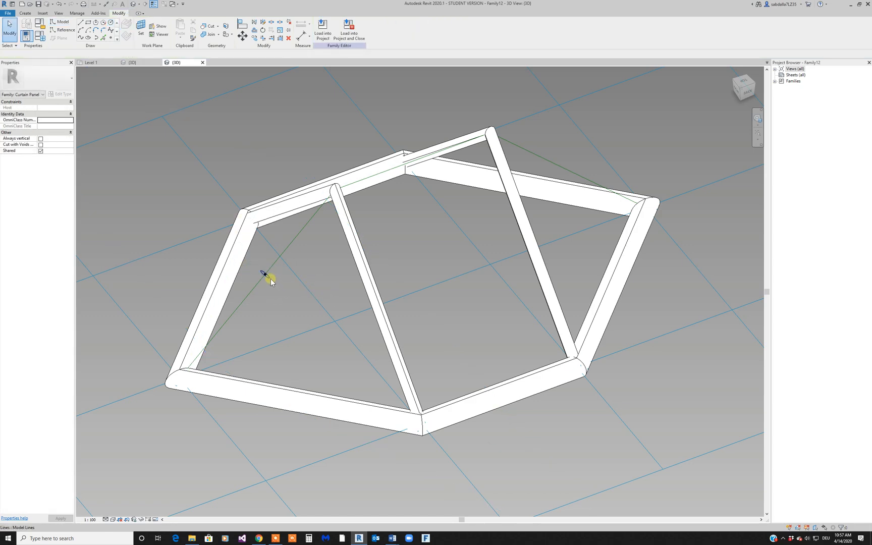
Step: Create a tubular form from the circle along the reference lines running from adaptive point 3 through both raised points to adaptive point 6
left_click(282, 252)
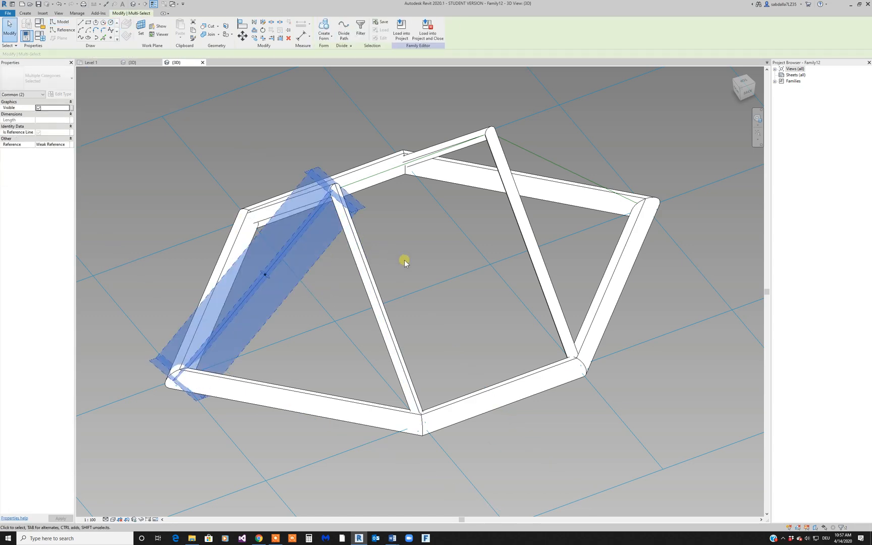
middle_click_drag(403, 259, 411, 211, "shift")
scroll(401, 269, "down", 2)
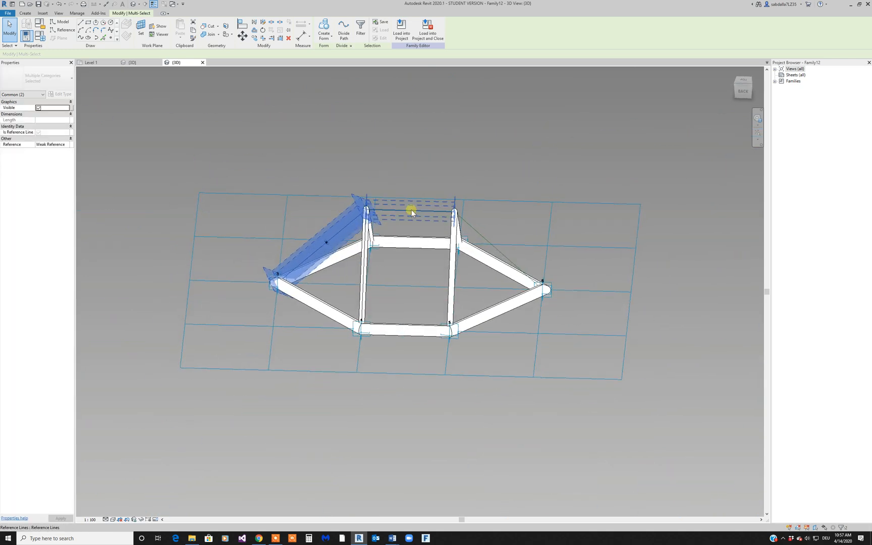
left_click(412, 209)
left_click(475, 229, "ctrl")
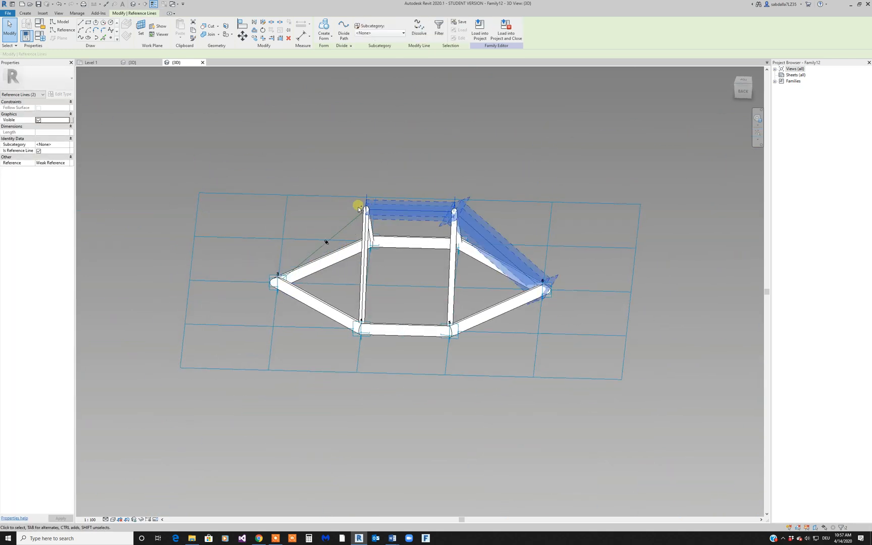
left_click(349, 222, "ctrl")
scroll(334, 245, "up", 3)
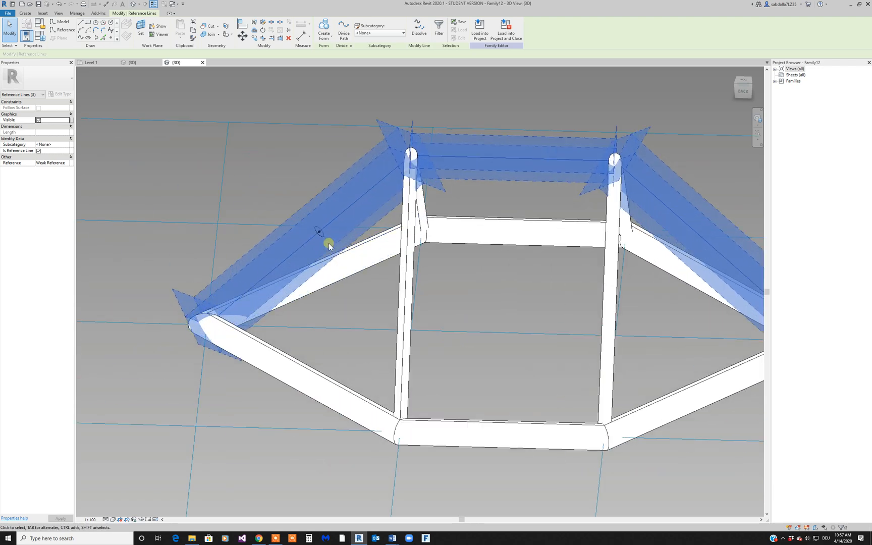
left_click(325, 241, "ctrl")
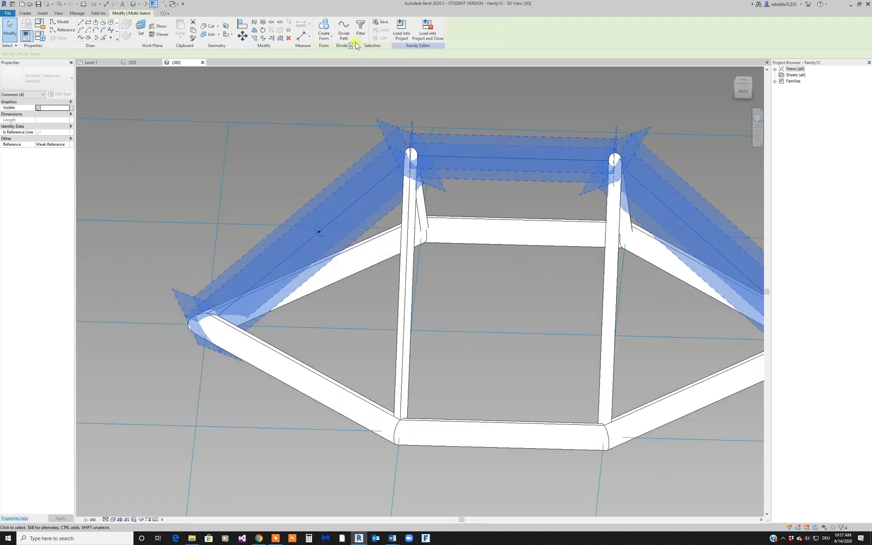
left_click(332, 40)
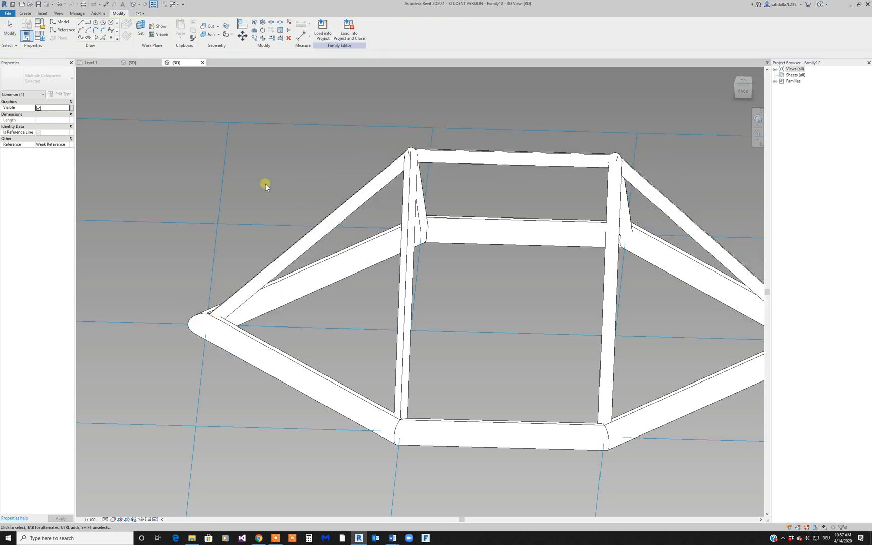
Step: Try to cycle the selection to the reference line inside the base tube between adaptive points 5 and 6
scroll(259, 185, "down", 5)
middle_click_drag(318, 263, 343, 238, "shift")
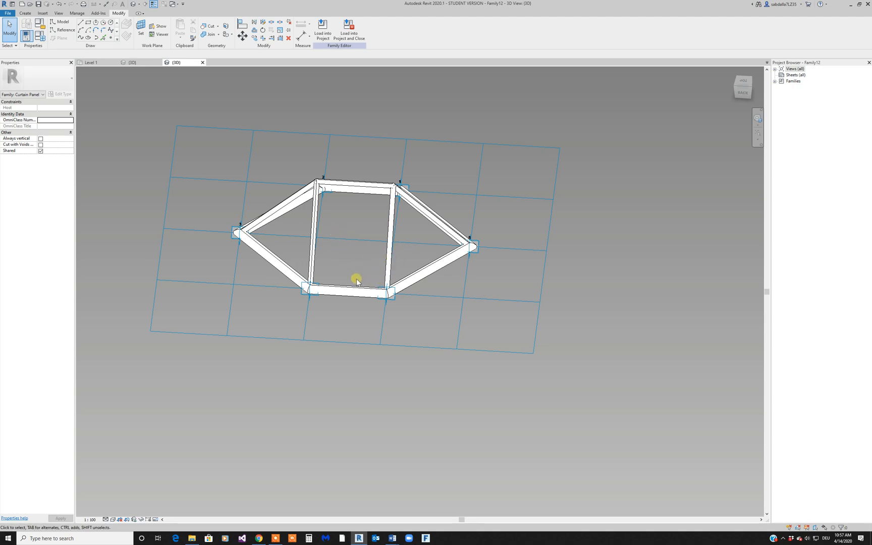
middle_click_drag(357, 281, 408, 313, "shift")
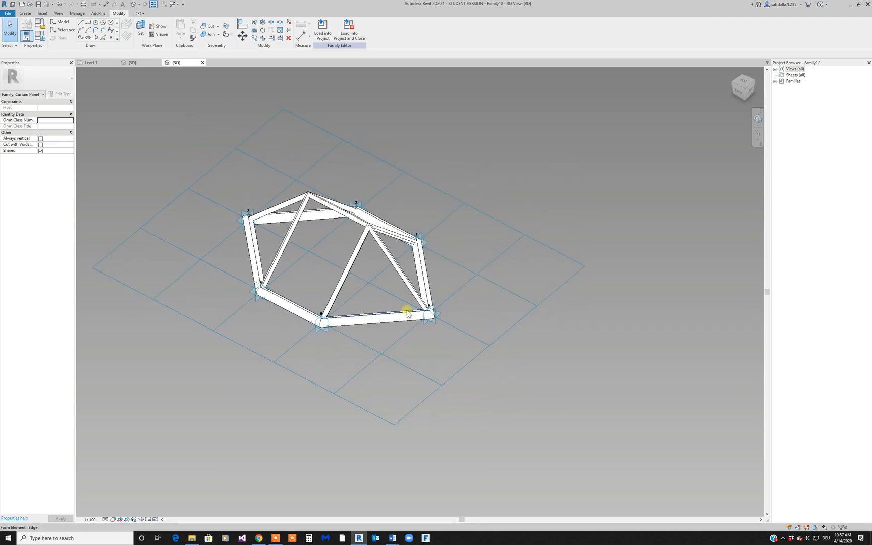
key("Tab")
key("Tab")
key("Tab")
key("Tab")
key("Tab")
key("Tab")
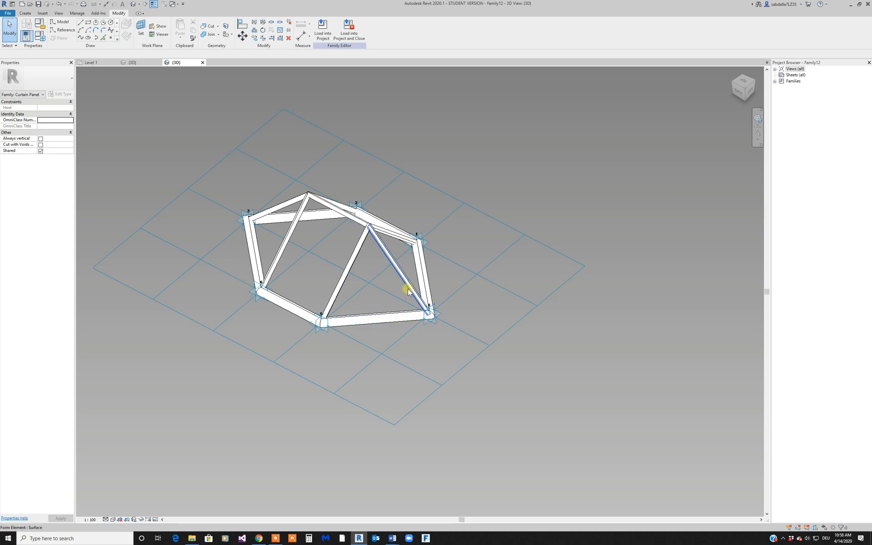
key("Tab")
key("Tab")
key("Tab")
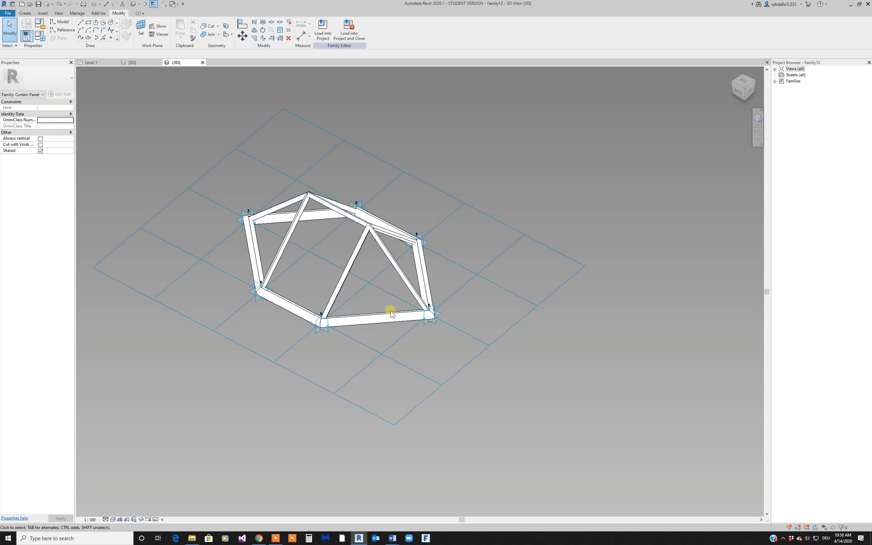
Step: Create a planar surface form from the three reference lines joining adaptive points 5, 6 and their raised point, using Wireframe display and returning to Hidden Line
middle_click_drag(409, 342, 313, 268, "shift")
left_click(290, 253)
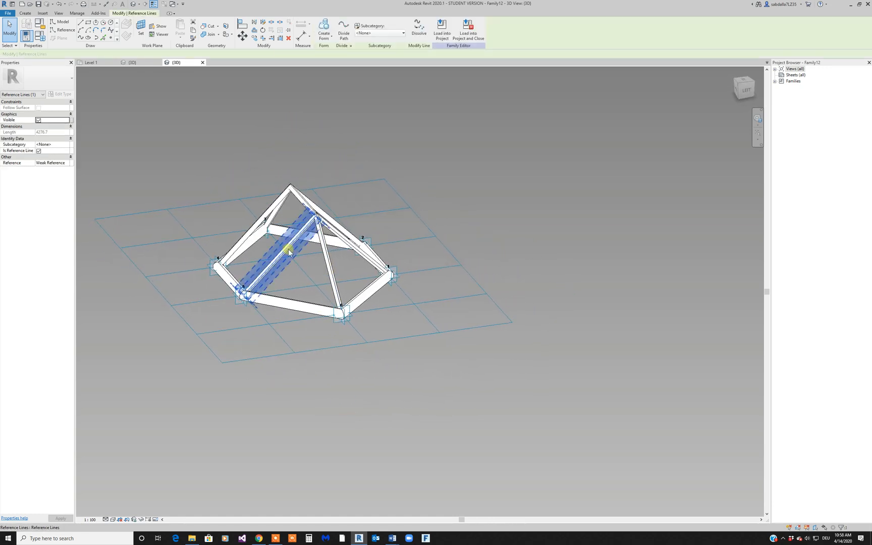
left_click(326, 266, "ctrl")
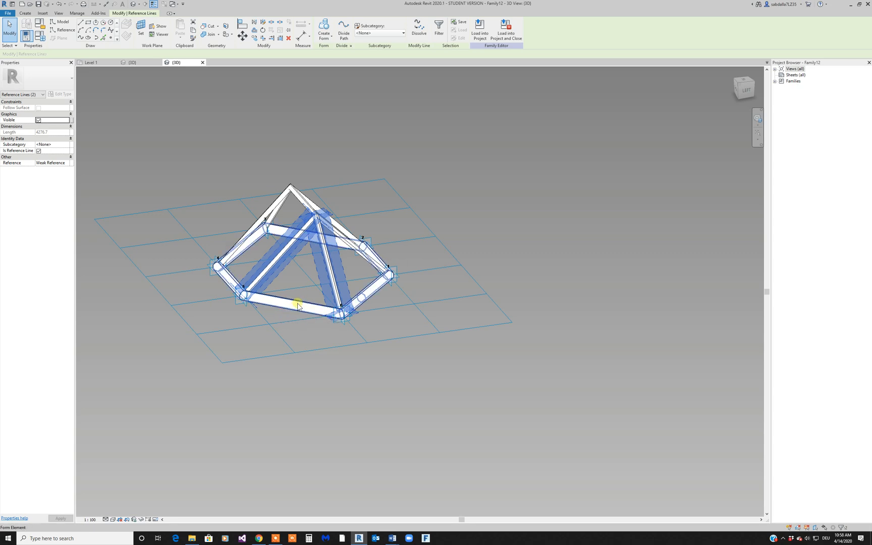
left_click(113, 519)
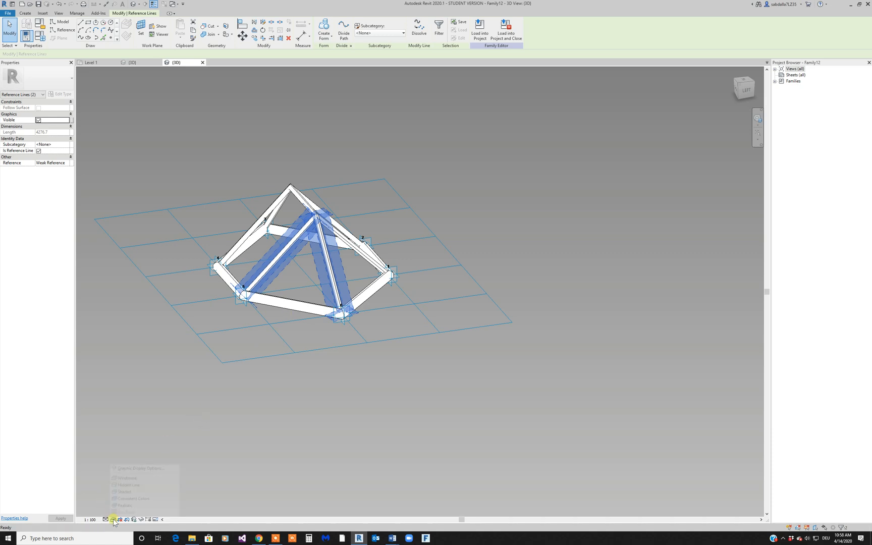
left_click(131, 479)
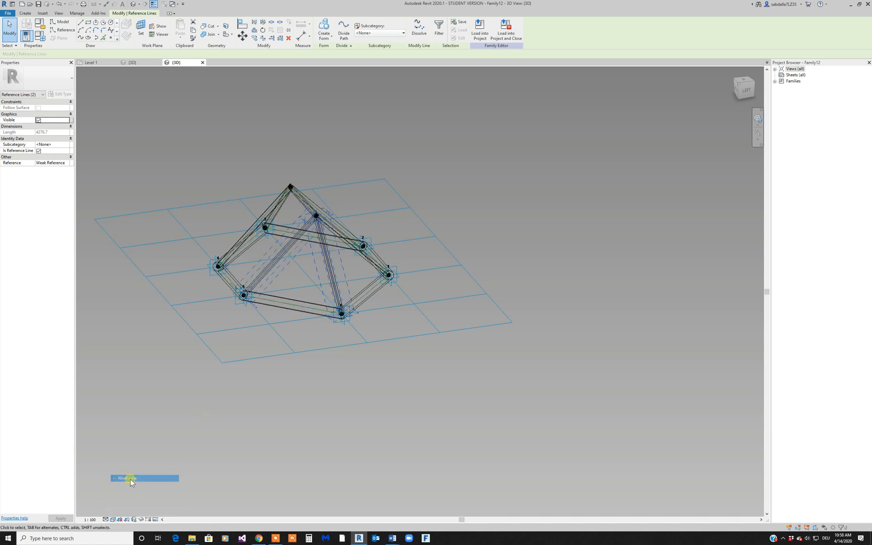
left_click(300, 313, "ctrl")
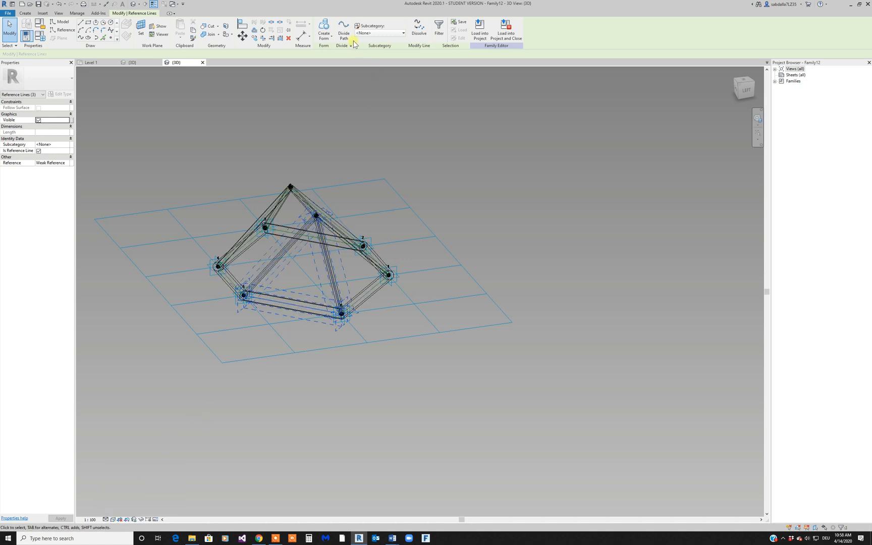
left_click(333, 39)
left_click(333, 56)
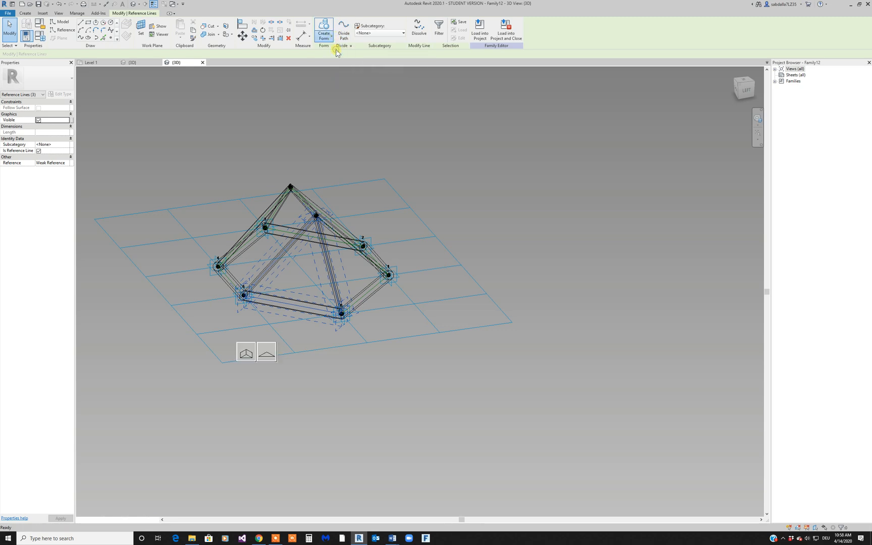
left_click(271, 359)
left_click(112, 520)
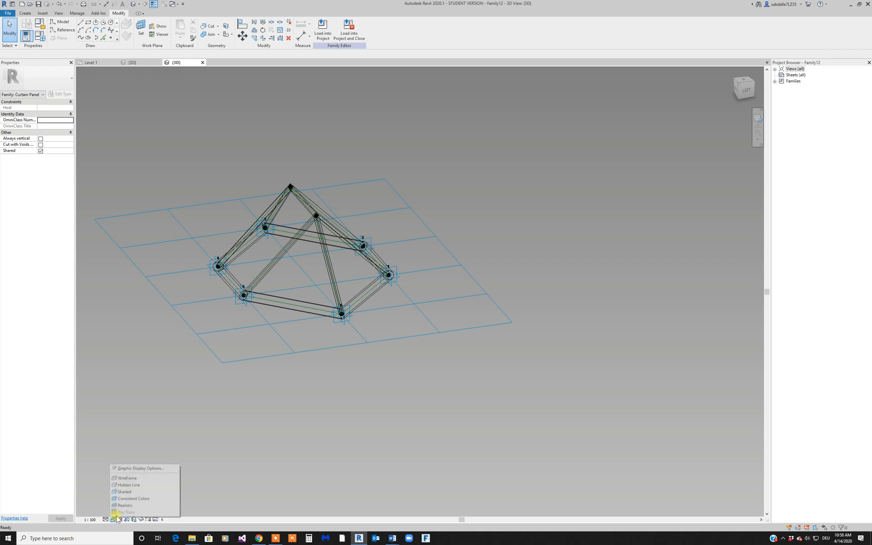
left_click(138, 486)
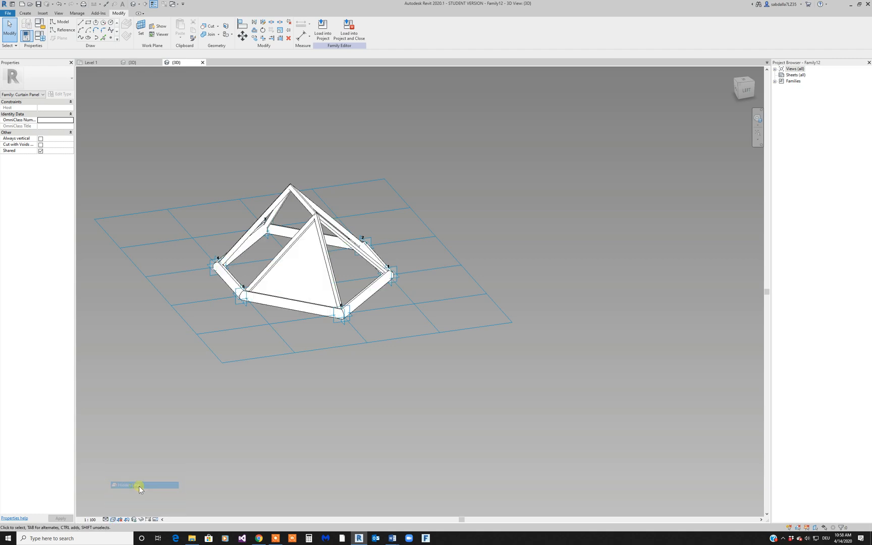
Step: Try to pick the reference line between adaptive point 1 and its raised point, and switch the 3D view to Wireframe display
middle_click_drag(270, 424, 423, 350, "shift")
scroll(423, 350, "down", 2)
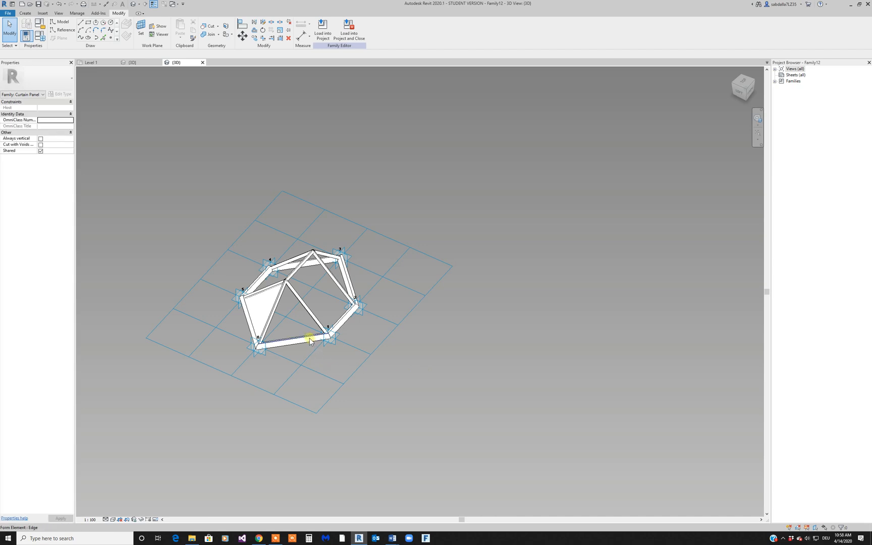
key("Tab")
key("Tab")
key("Tab")
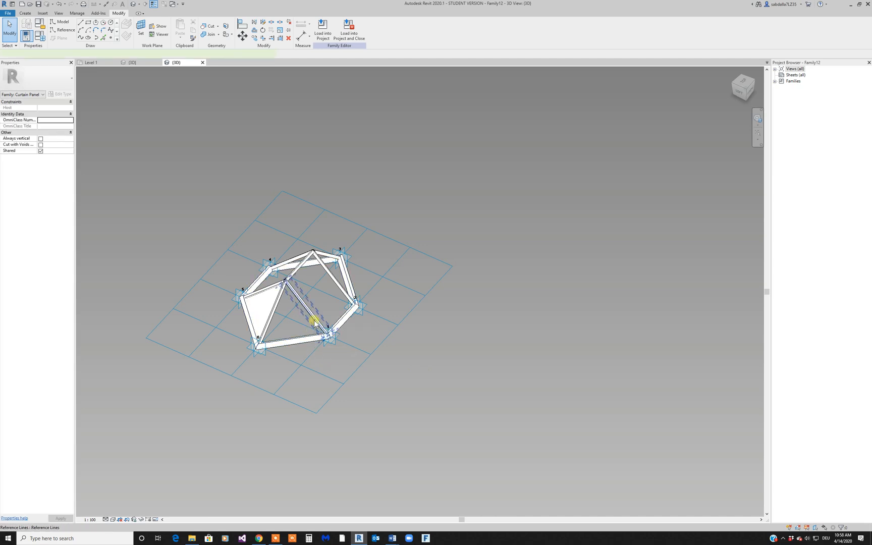
left_click(312, 322)
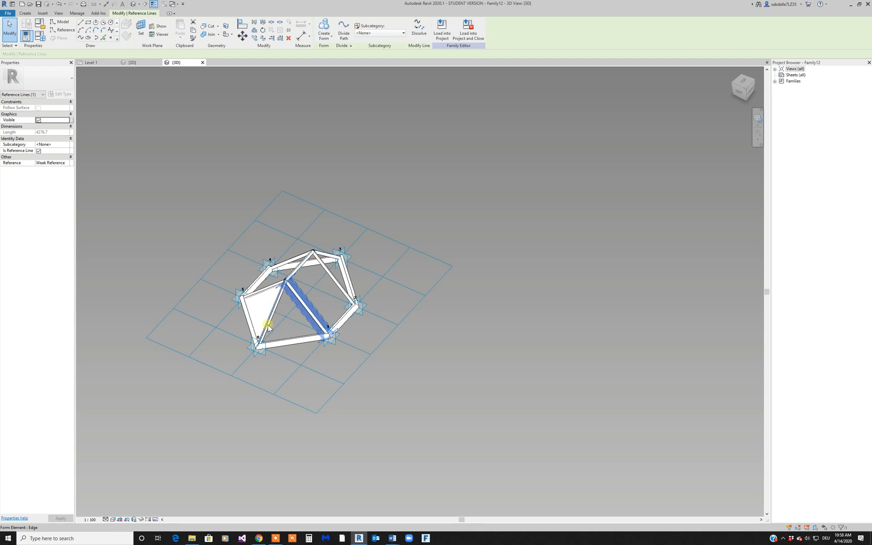
left_click(106, 520)
left_click(132, 478)
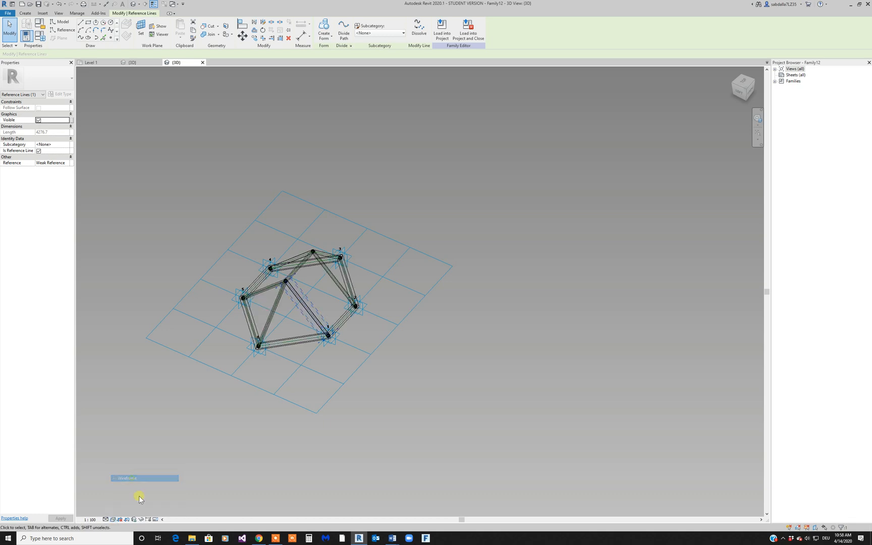
Step: Create a planar surface form from the three reference lines joining adaptive points 6, 1 and their raised point
left_click(291, 342)
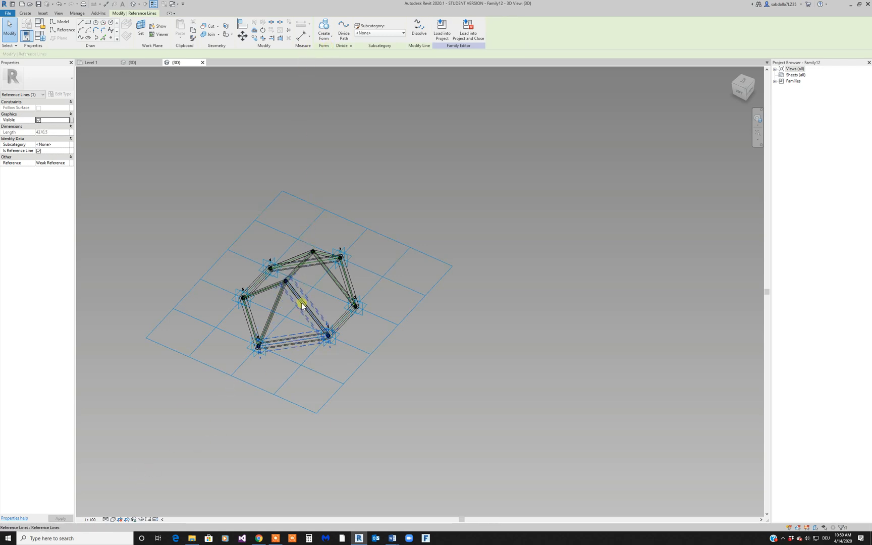
left_click(278, 309, "ctrl")
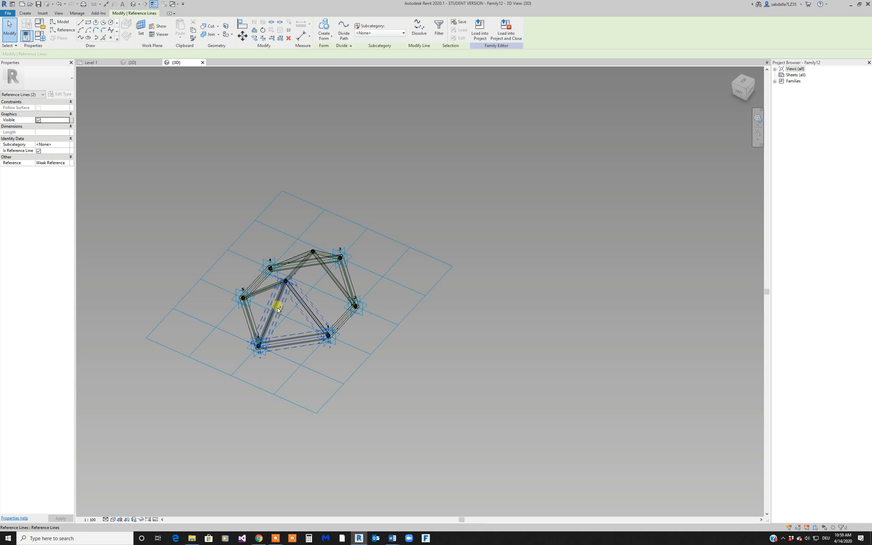
left_click(277, 309, "ctrl")
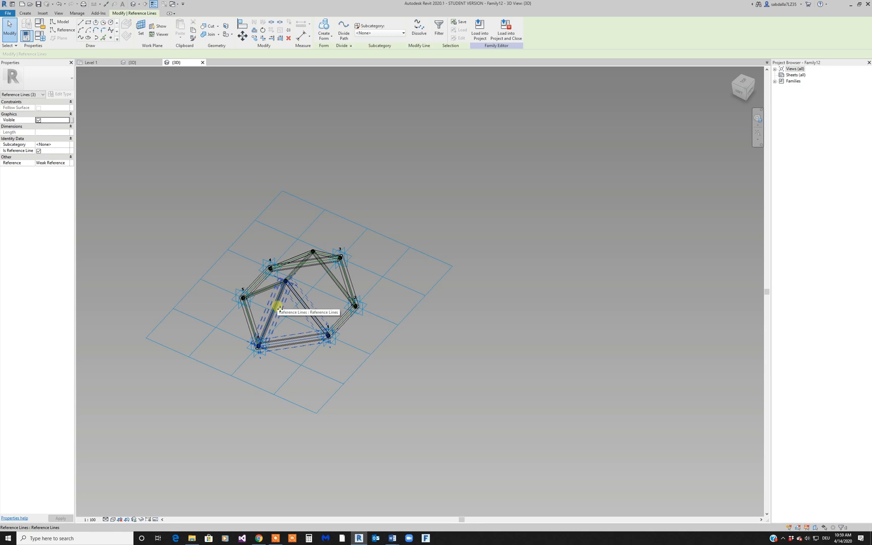
left_click(326, 37)
left_click(334, 53)
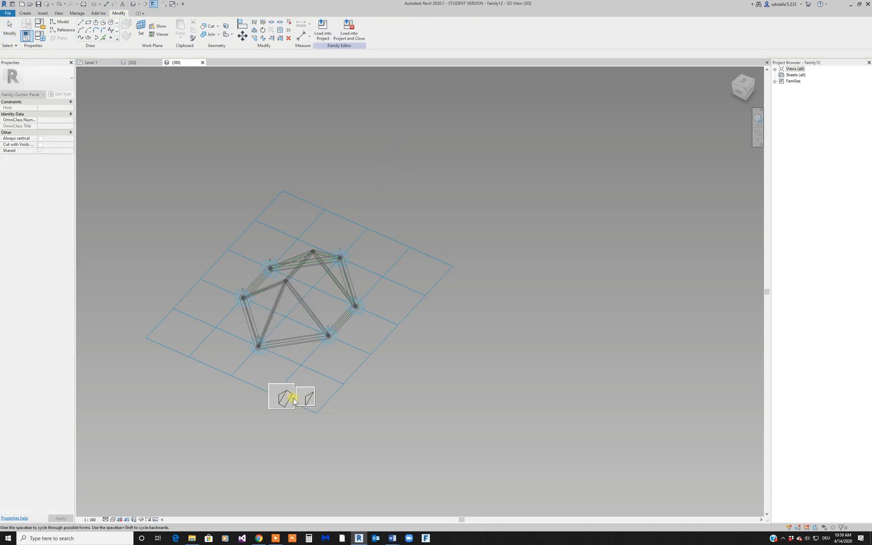
left_click(305, 397)
left_click(353, 381)
Step: Create a planar surface form from the four reference lines joining adaptive points 1, 2 and both raised points
middle_click_drag(355, 384, 232, 396, "shift")
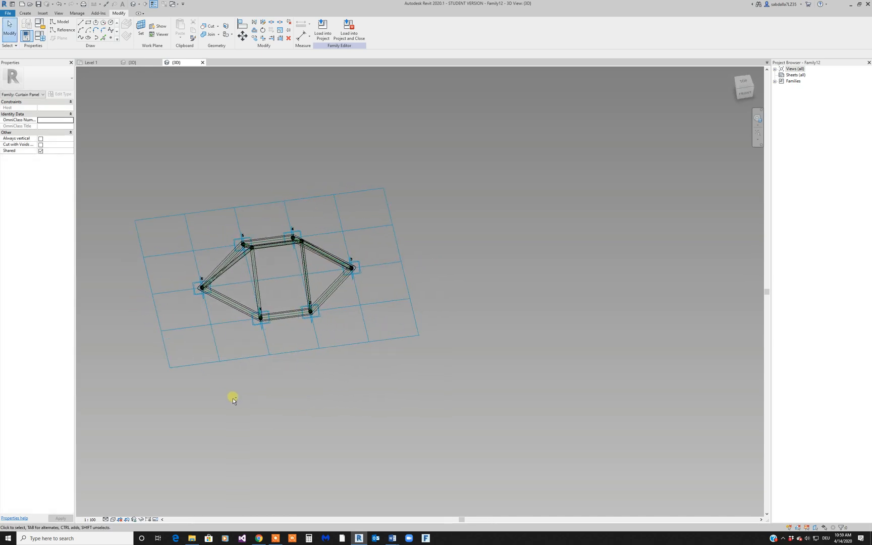
left_click(290, 314)
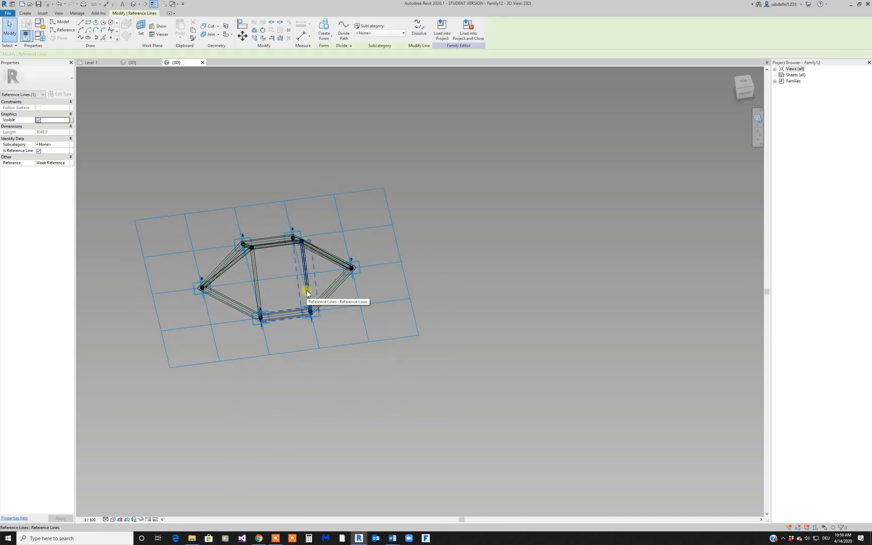
left_click(290, 241, "ctrl")
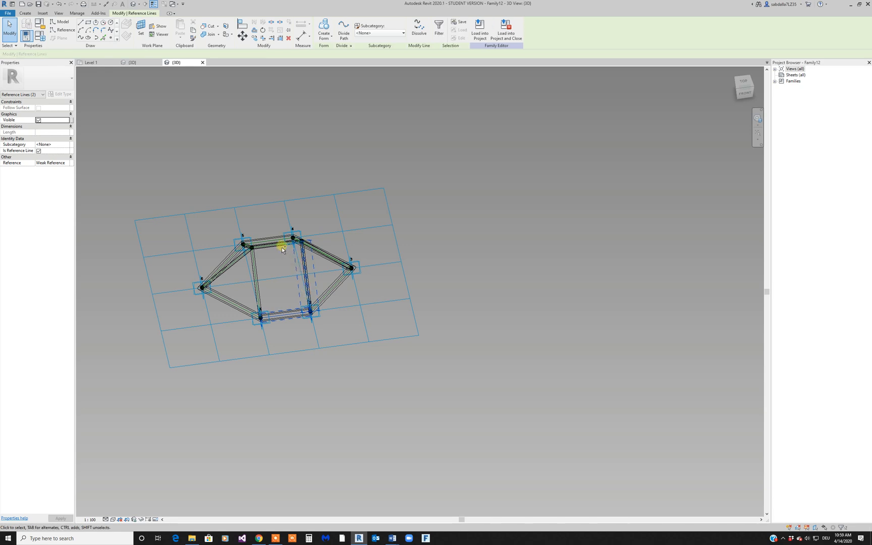
left_click(257, 279, "ctrl")
left_click(260, 278, "ctrl")
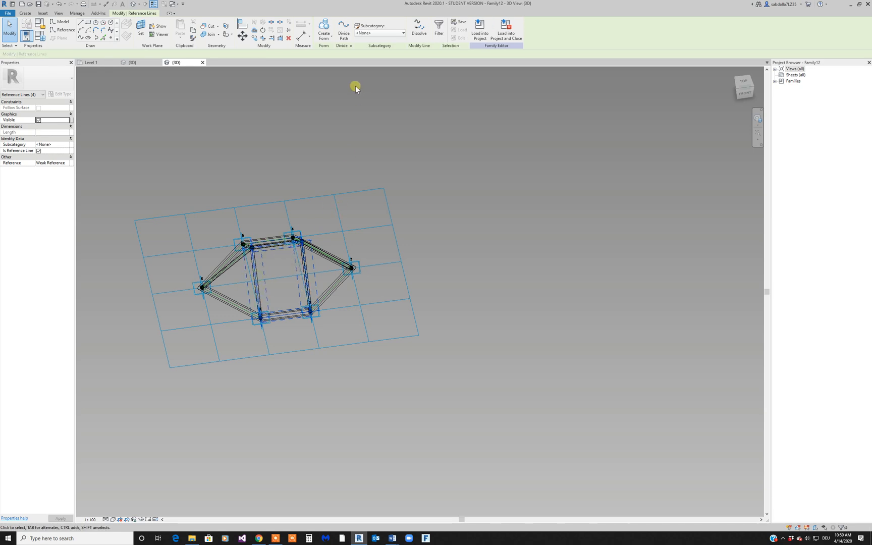
left_click(325, 35)
left_click(309, 346)
left_click(362, 345)
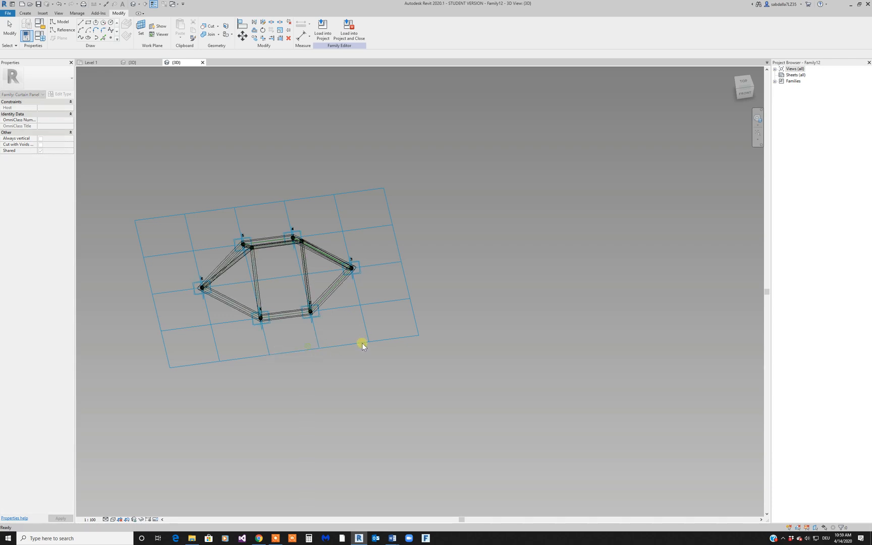
Step: Check the infill surfaces in Hidden Line display and return the view to Wireframe
middle_click_drag(364, 344, 269, 339, "shift")
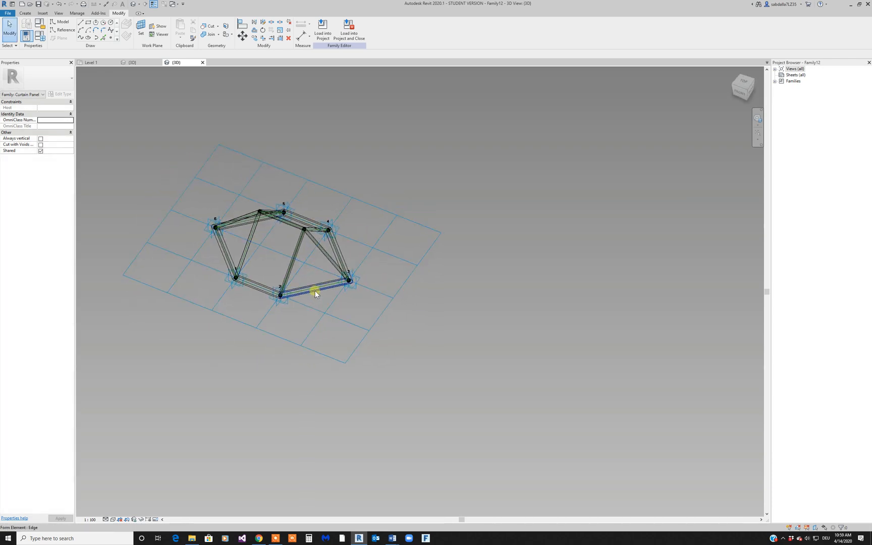
left_click(120, 521)
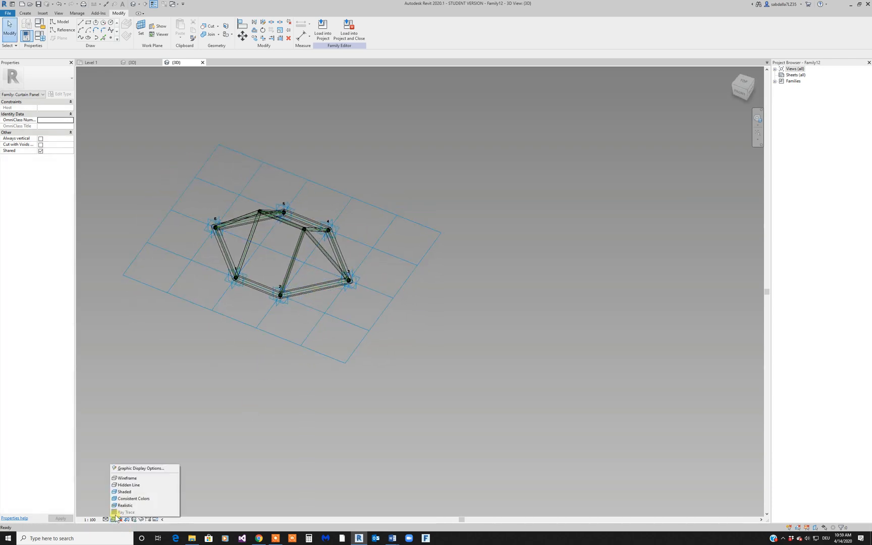
left_click(127, 490)
left_click(114, 521)
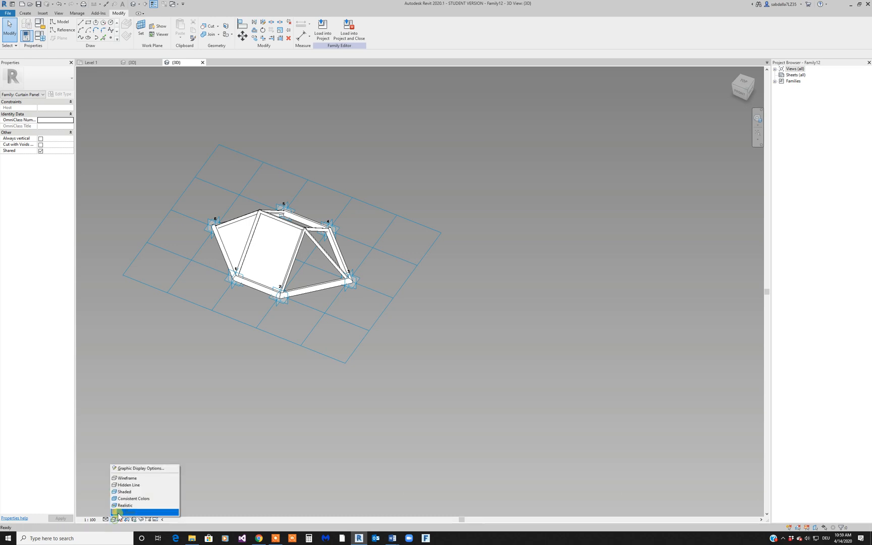
left_click(130, 479)
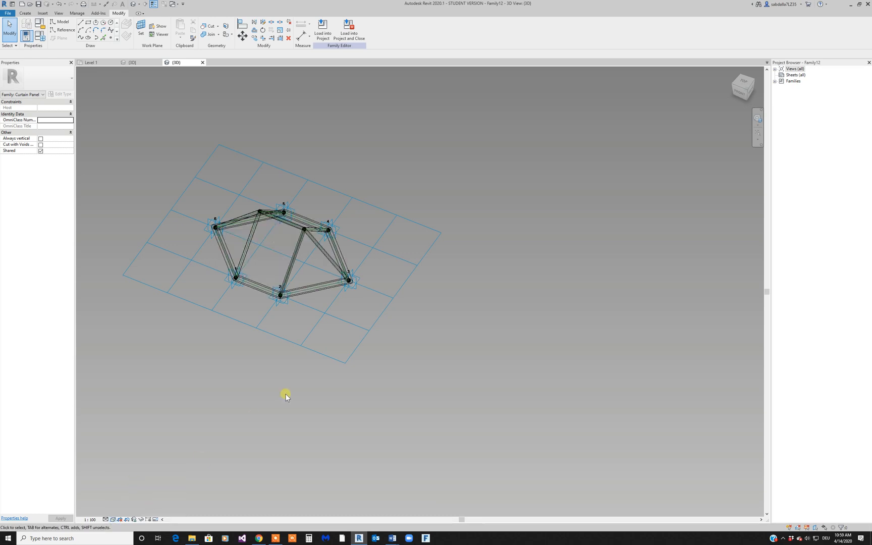
Step: Create a planar surface form from the three reference lines joining adaptive points 2, 3 and their raised point
middle_click_drag(285, 393, 269, 402)
scroll(307, 218, "up", 3)
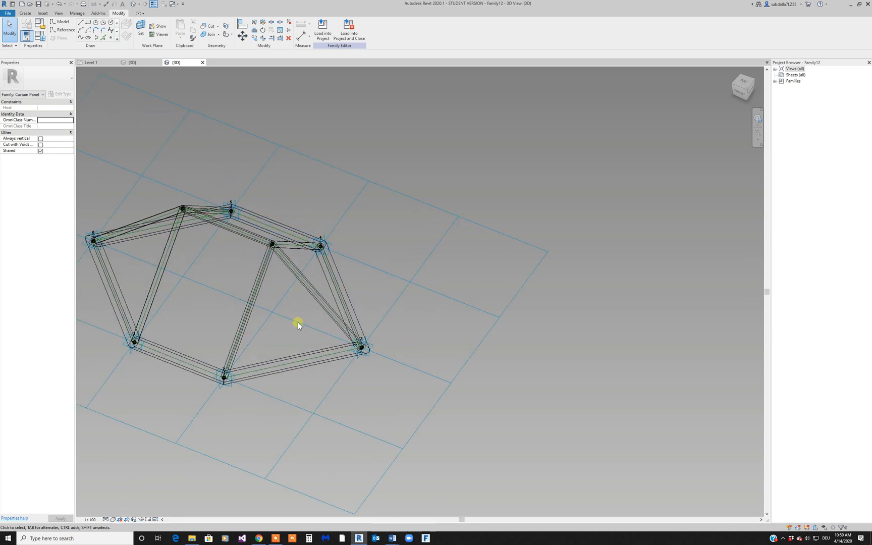
left_click(310, 363)
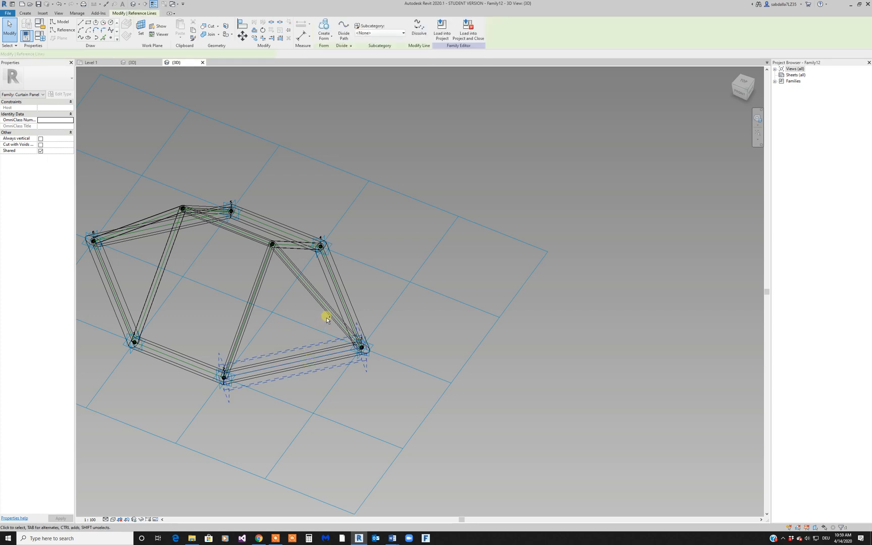
left_click(330, 315, "ctrl")
left_click(256, 296, "ctrl")
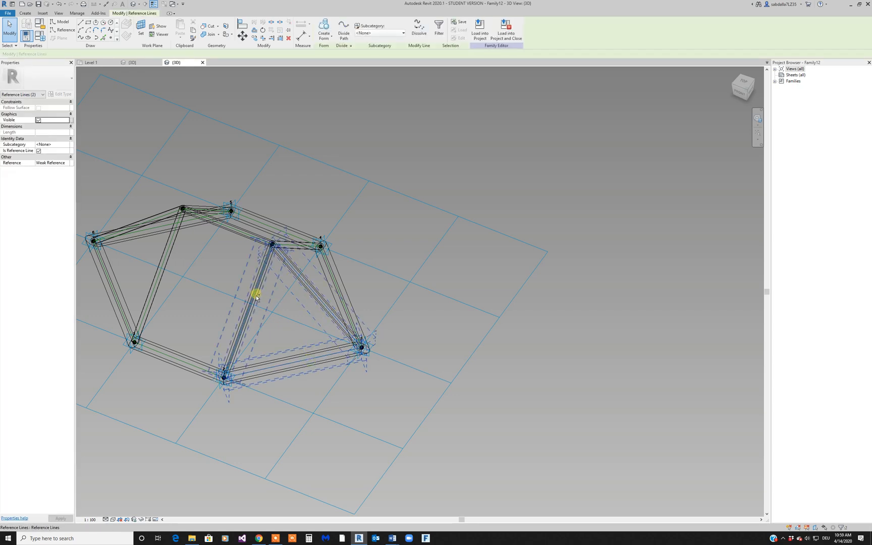
left_click(324, 37)
left_click(333, 48)
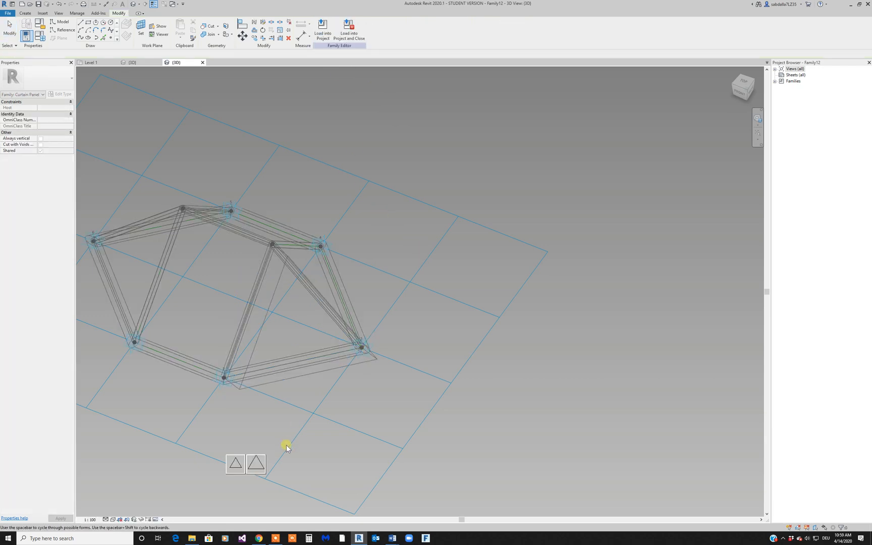
left_click(256, 464)
Step: Create a planar surface form from the three reference lines joining adaptive points 3, 4 and their raised point
middle_click_drag(408, 408, 353, 374, "shift")
left_click(363, 347)
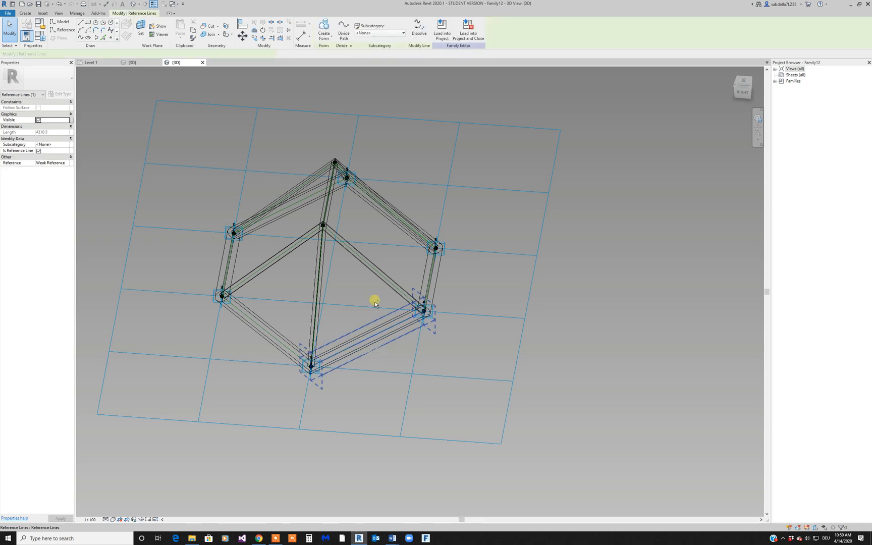
left_click(321, 291, "ctrl")
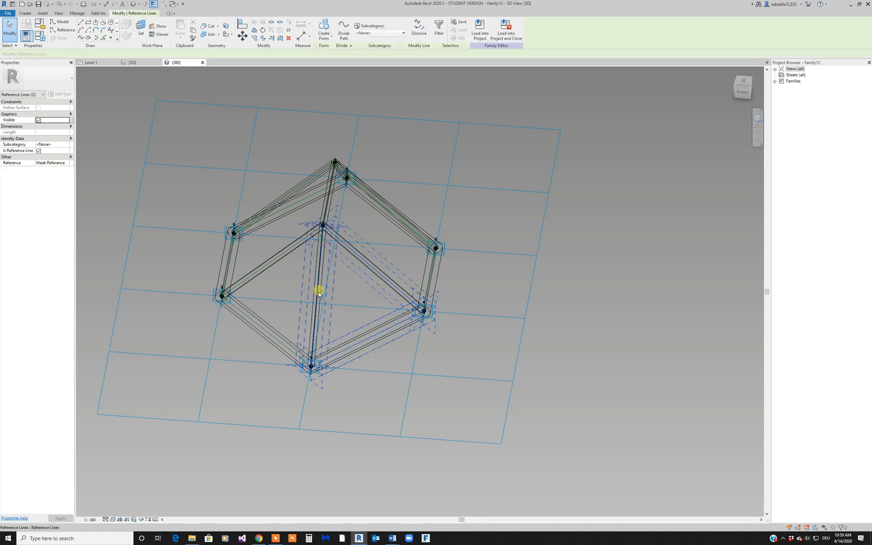
left_click(324, 35)
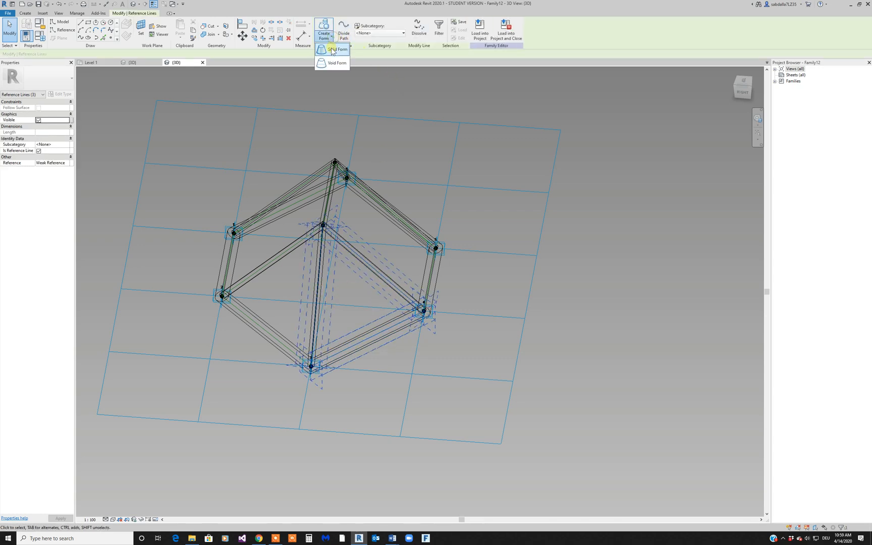
left_click(334, 56)
left_click(356, 414)
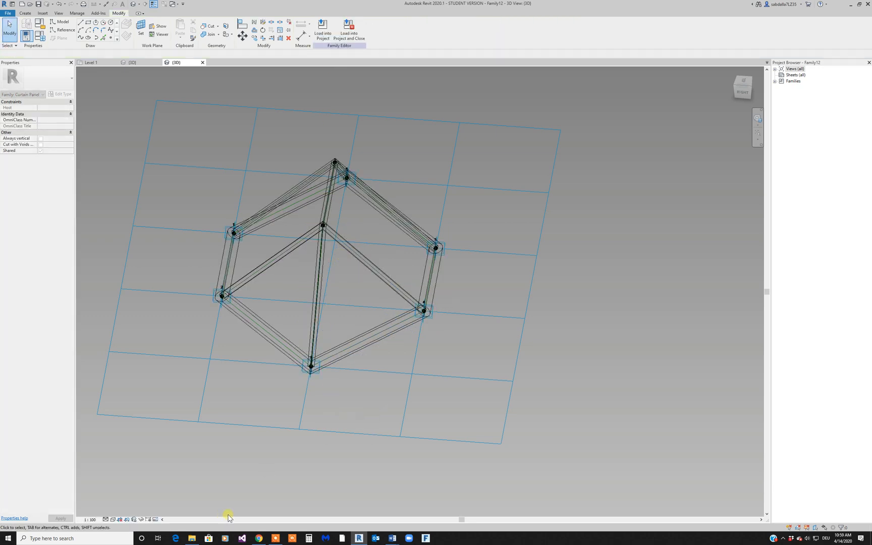
Step: Inspect the panel in Hidden Line display around adaptive points 4 and 5, and go back to Wireframe
left_click(114, 520)
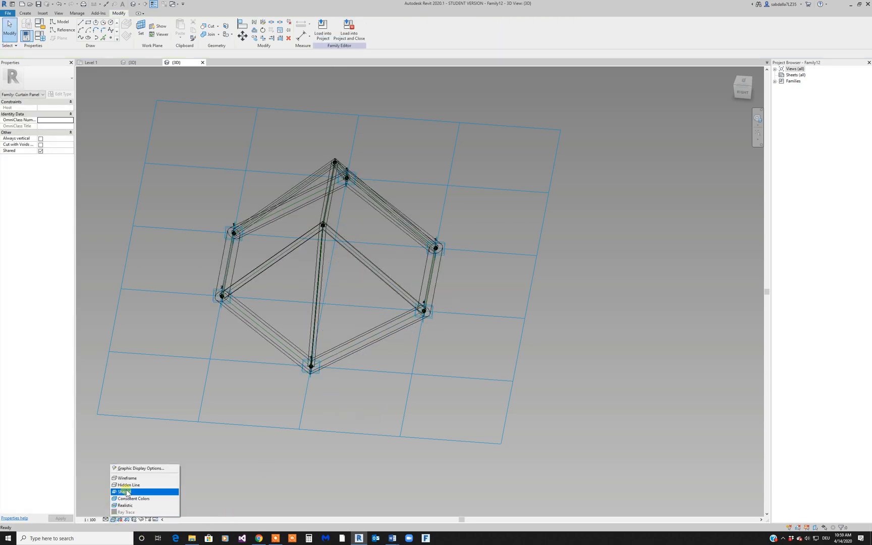
left_click(129, 485)
middle_click_drag(382, 442, 231, 504, "shift")
key("alt")
left_click(114, 520)
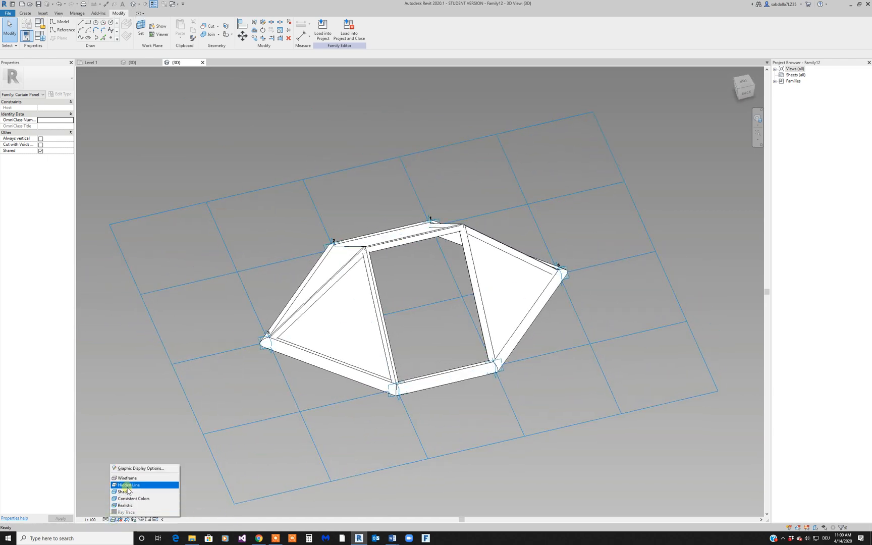
left_click(129, 478)
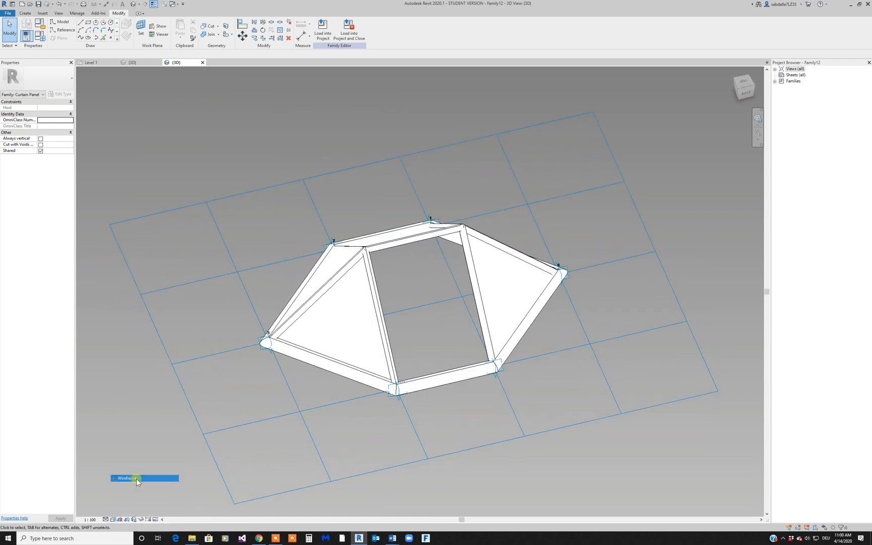
Step: Try to create a surface form from the four reference lines joining adaptive points 4, 5 and both raised points
left_click(442, 382)
left_click(485, 336, "ctrl")
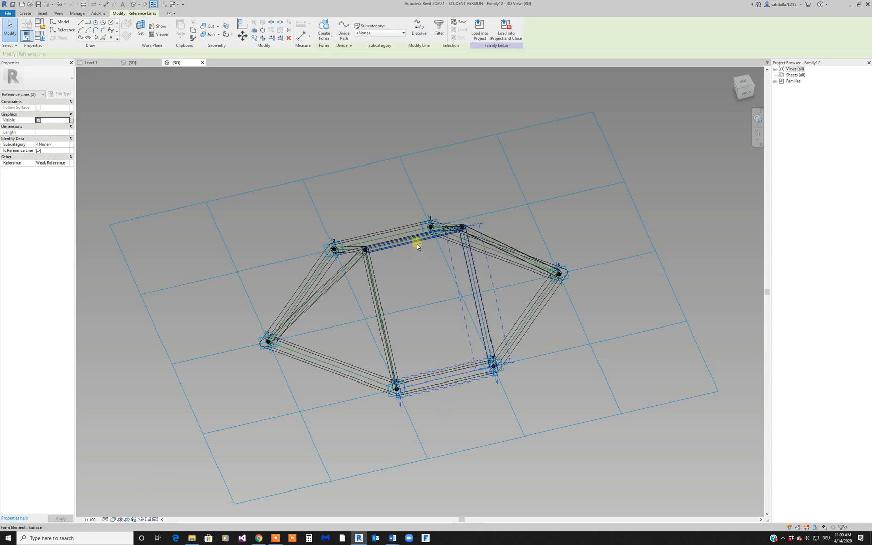
left_click(376, 293, "ctrl")
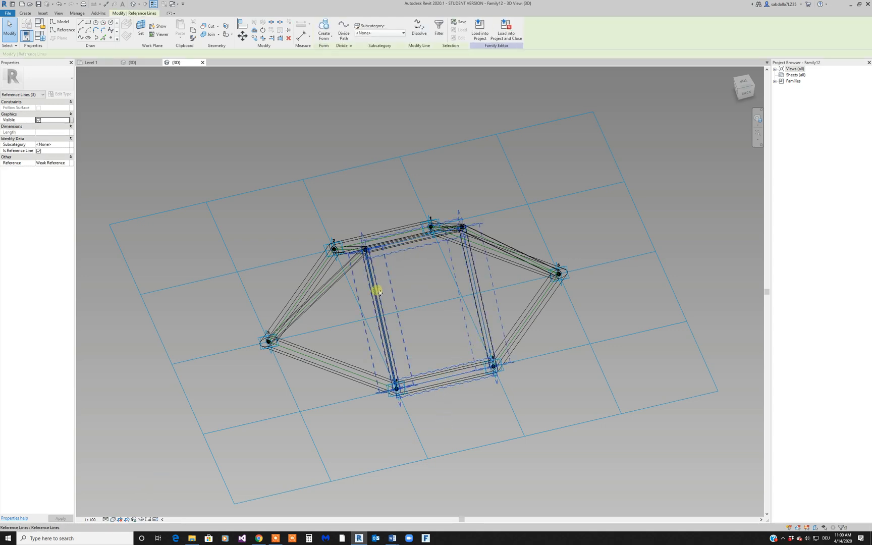
left_click(377, 292, "ctrl")
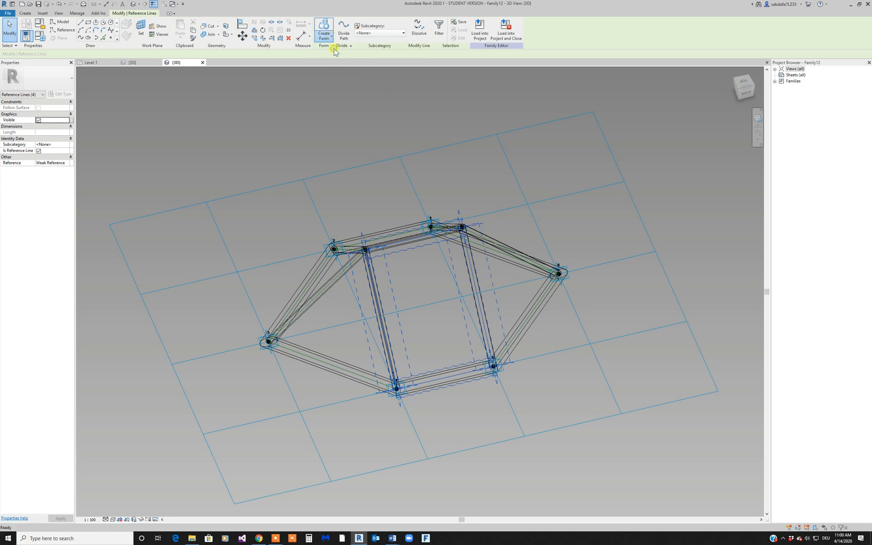
left_click(324, 32)
left_click(397, 432)
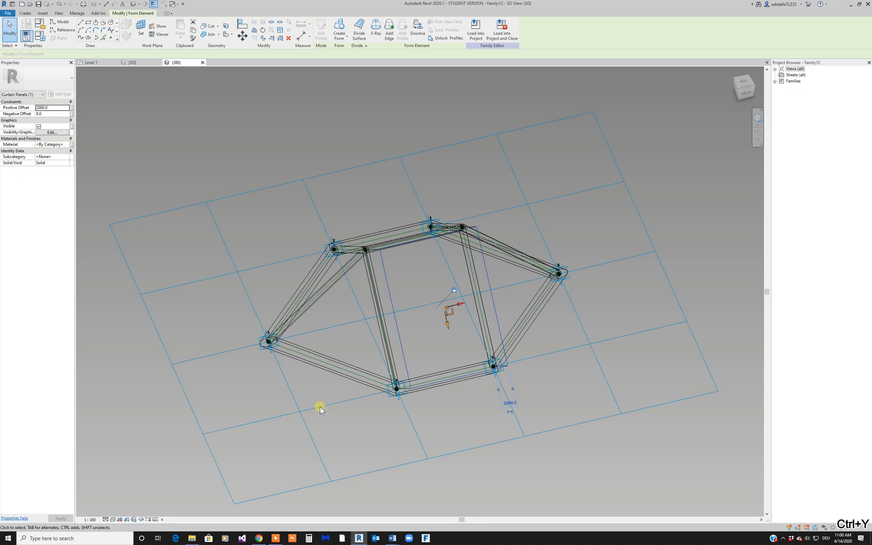
Step: Check the form between adaptive points 4 and 5 in Hidden Line display, and undo both the form and the display change
left_click(113, 520)
left_click(131, 487)
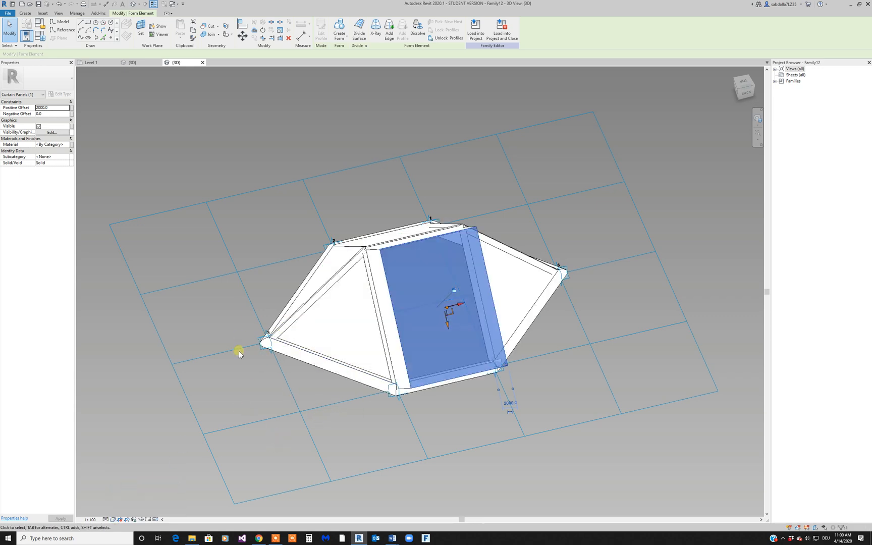
left_click(59, 4)
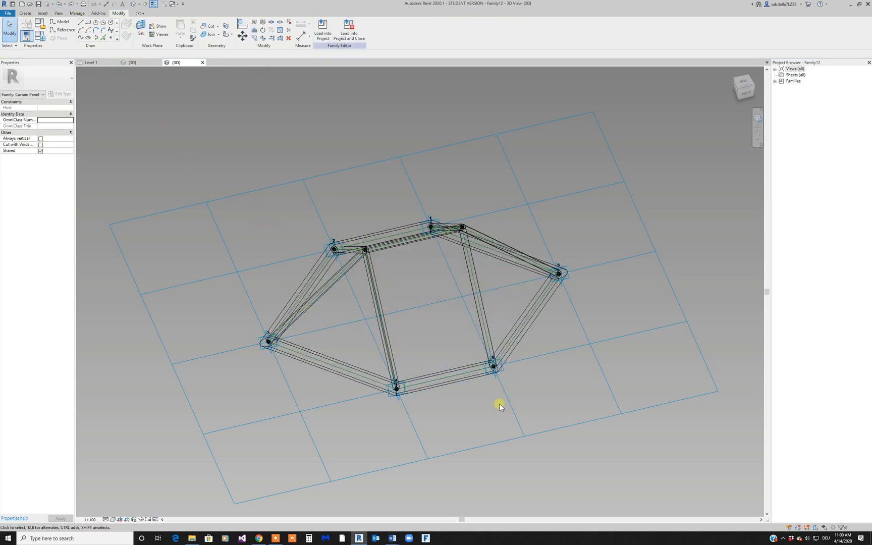
middle_click_drag(502, 402, 364, 382, "shift")
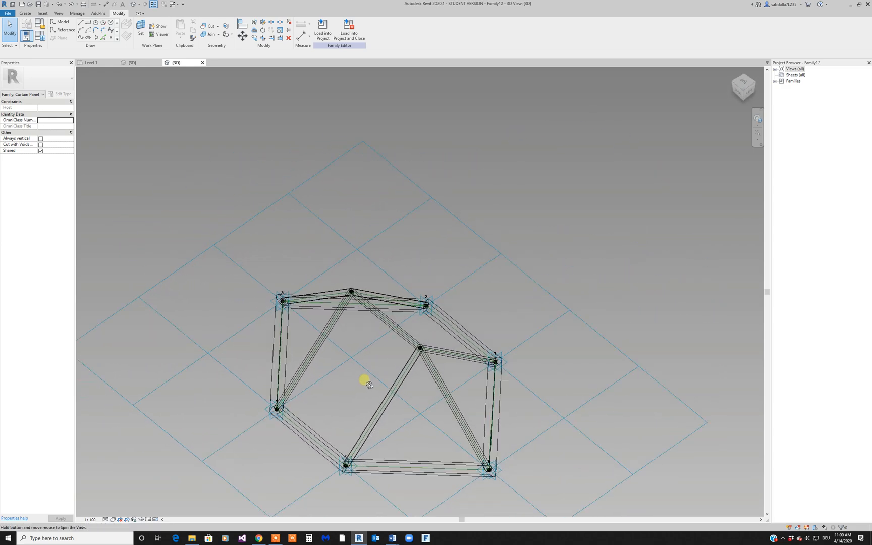
Step: Try to create an extruded solid form from the four reference lines joining adaptive points 4, 5 and both raised points, and undo it
left_click(394, 328)
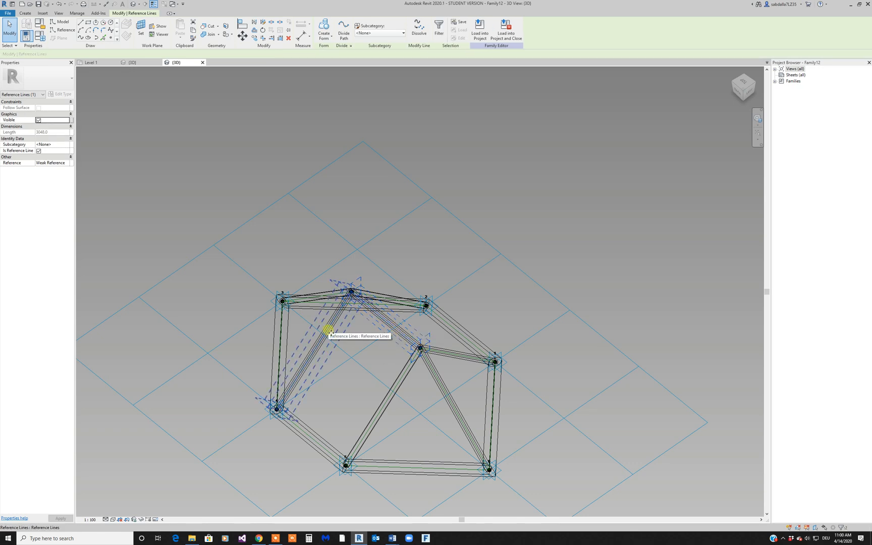
left_click(392, 395, "ctrl")
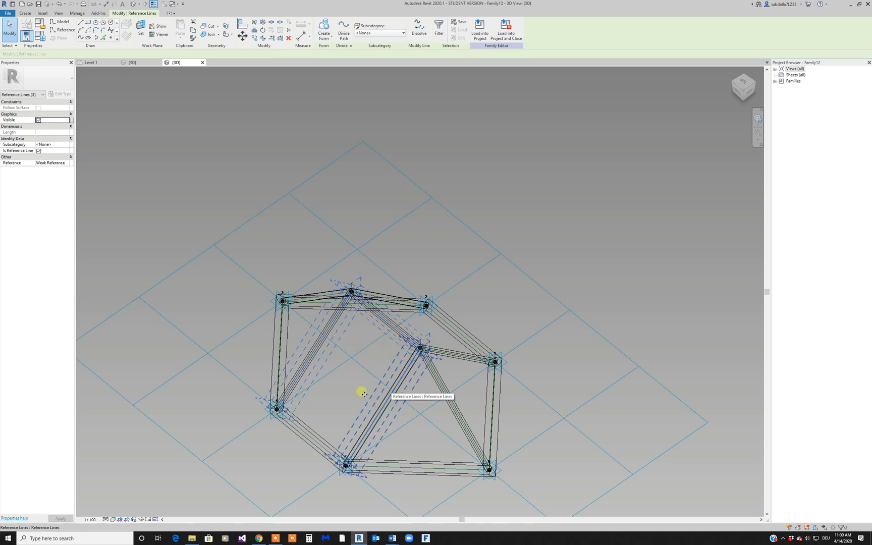
left_click(305, 437, "ctrl")
left_click(306, 437, "ctrl")
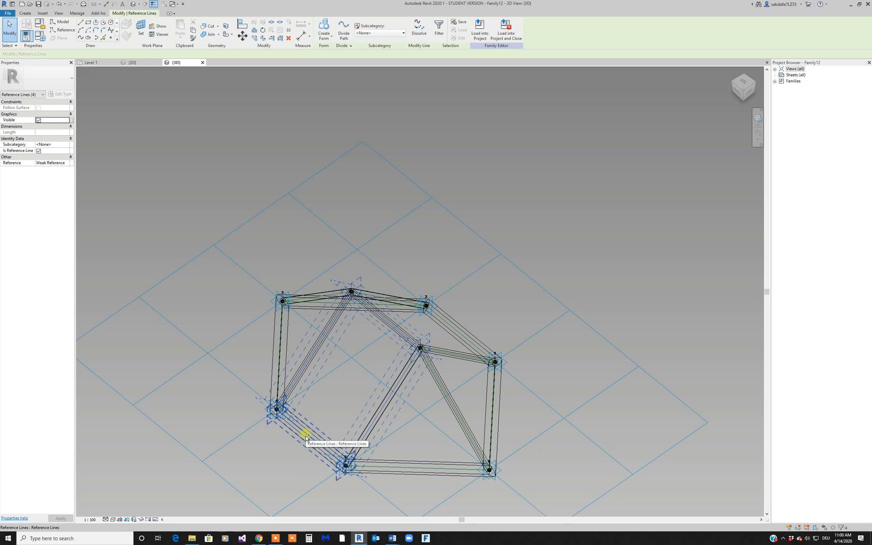
left_click(328, 38)
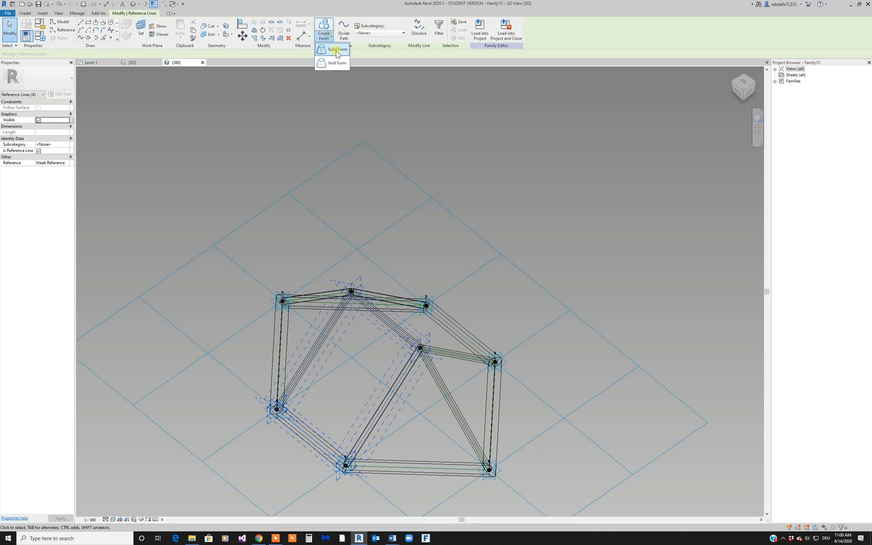
left_click(336, 53)
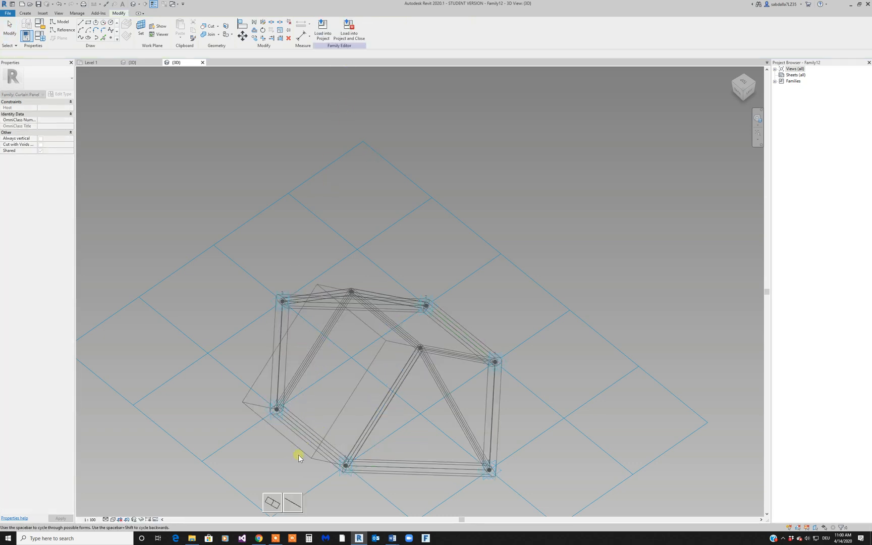
left_click(275, 502)
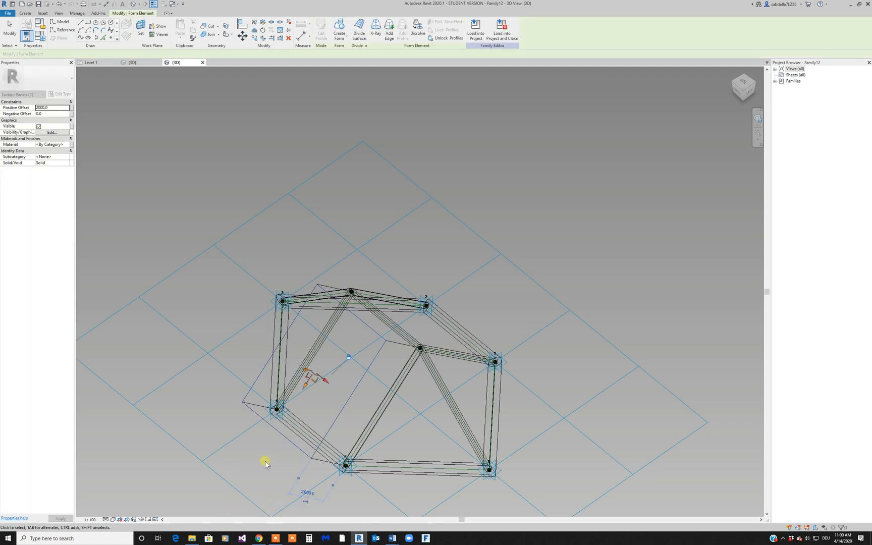
scroll(298, 425, "down", 2)
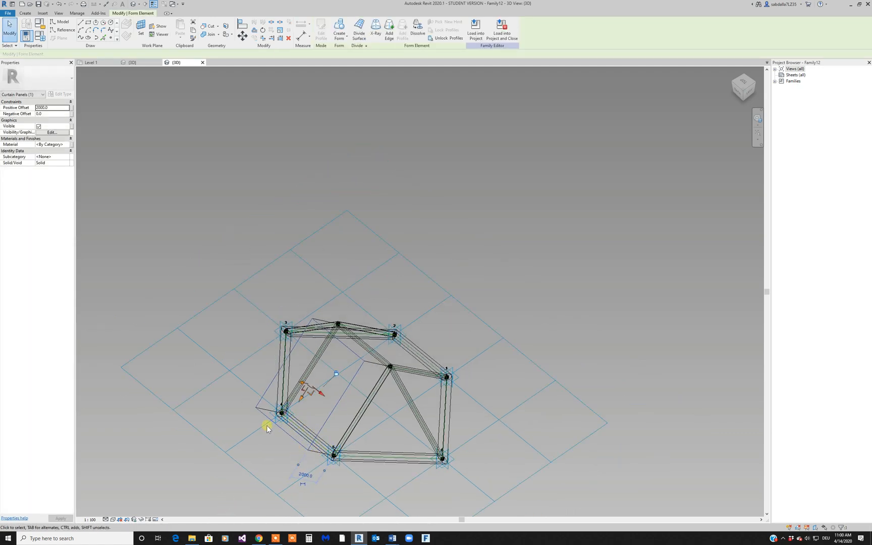
left_click(202, 117)
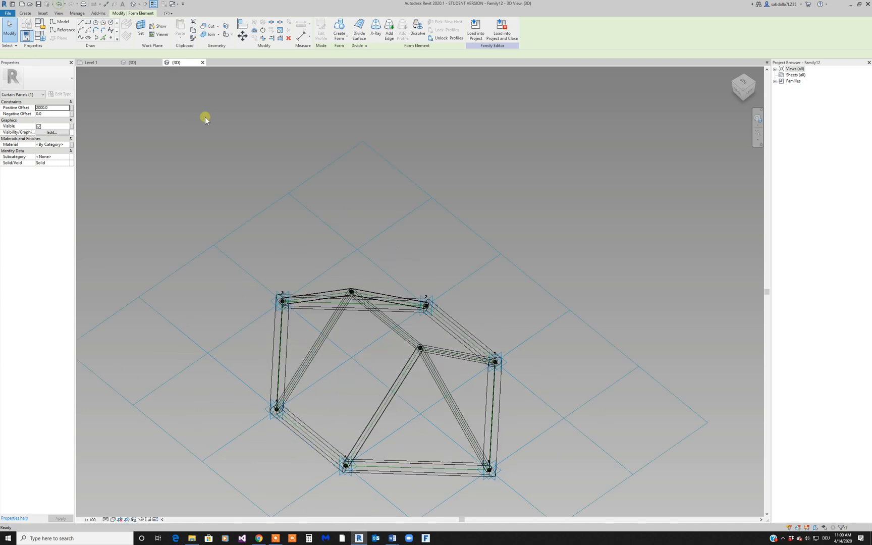
Step: Create a planar surface form from the four reference lines joining adaptive points 4, 5 and both raised points
scroll(339, 171, "down", 2)
middle_click_drag(365, 341, 435, 372, "shift")
scroll(392, 254, "up", 5)
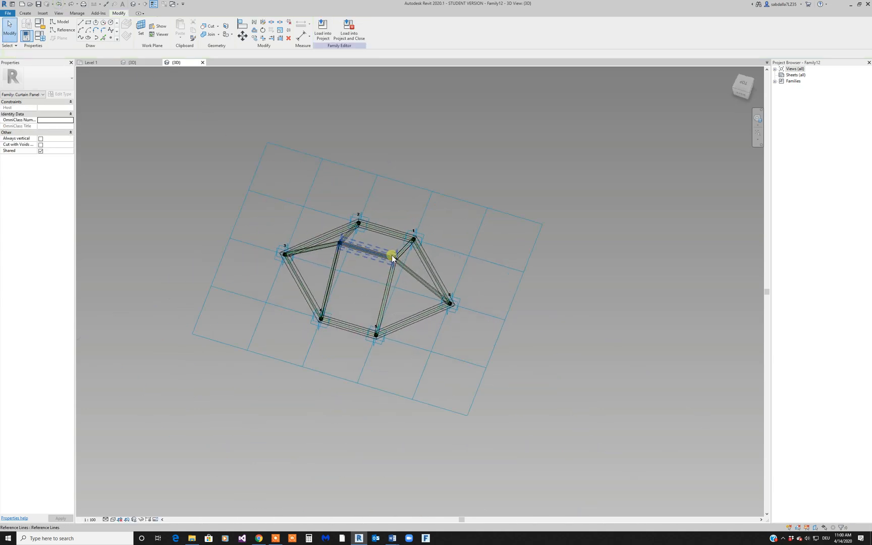
left_click(374, 255)
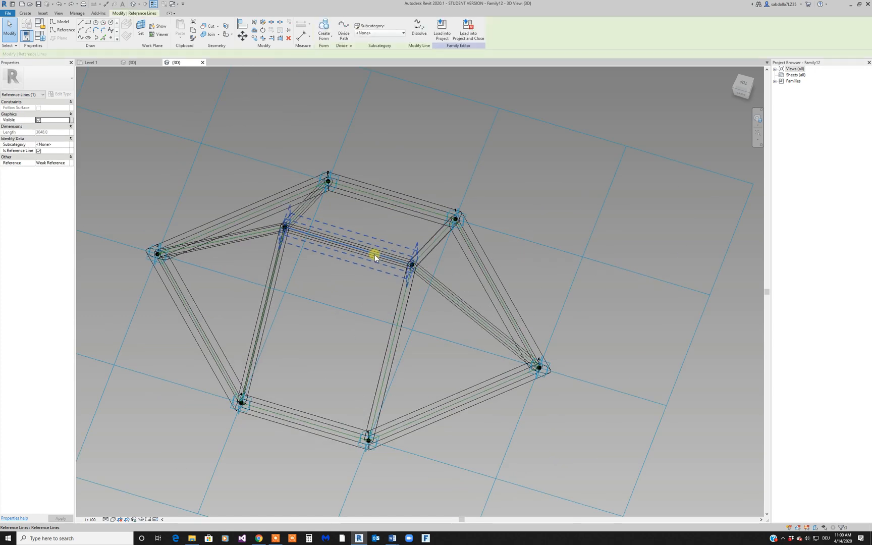
left_click(401, 312, "ctrl")
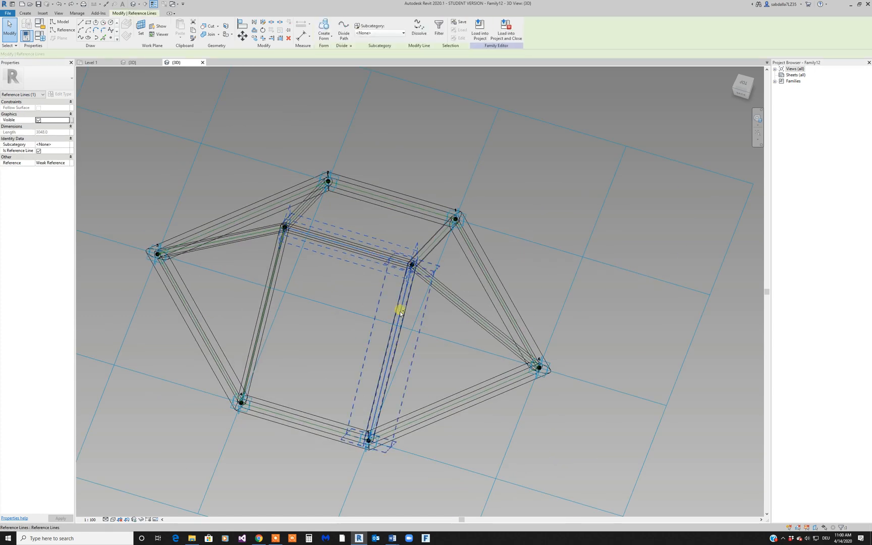
left_click(272, 285, "ctrl")
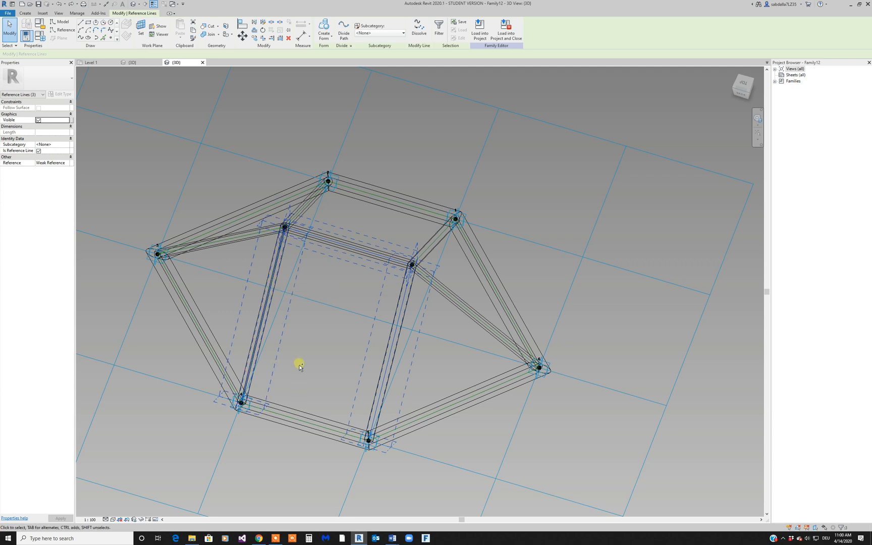
left_click(301, 423, "ctrl")
left_click(324, 31)
left_click(335, 54)
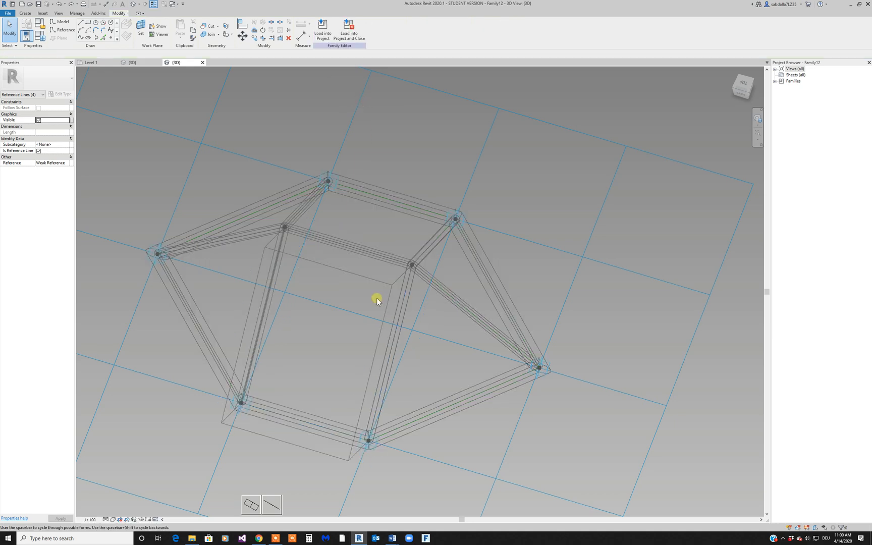
left_click(273, 503)
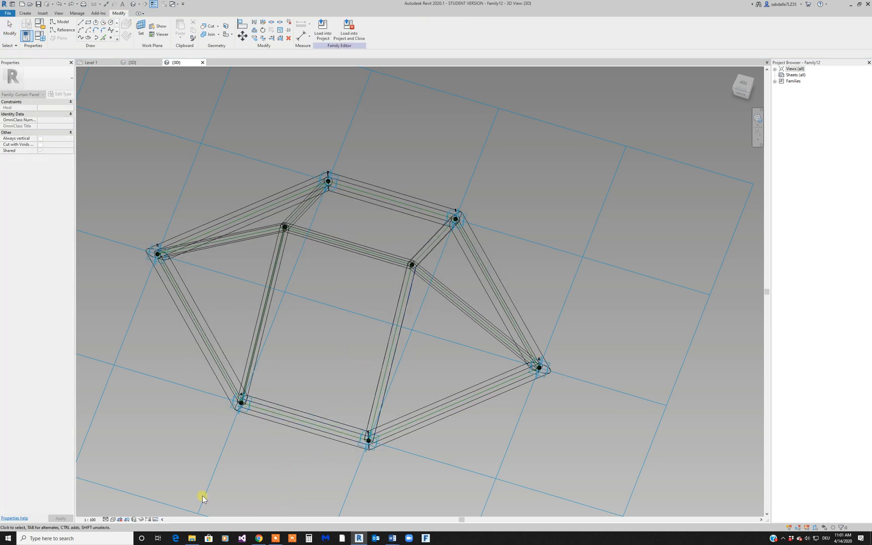
Step: Switch the 3D view to Hidden Line display and inspect the infilled faces of the panel
left_click(113, 519)
left_click(142, 485)
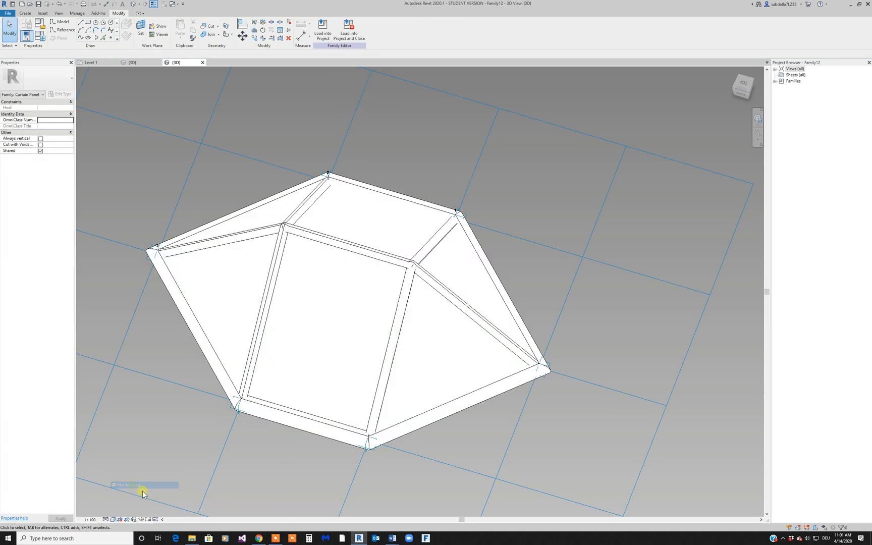
scroll(454, 357, "down", 3)
middle_click_drag(451, 369, 445, 400, "shift")
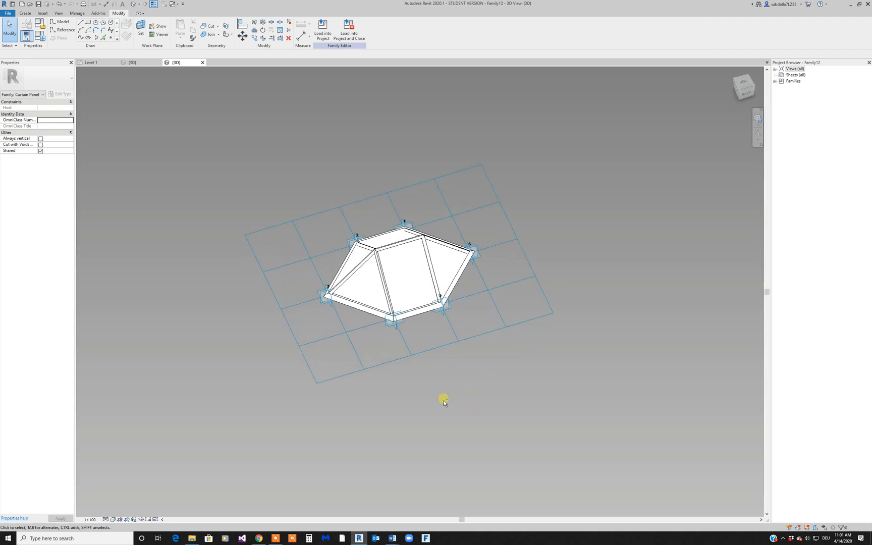
Step: Add a family type parameter named Frame with Material as its parameter type
left_click(37, 41)
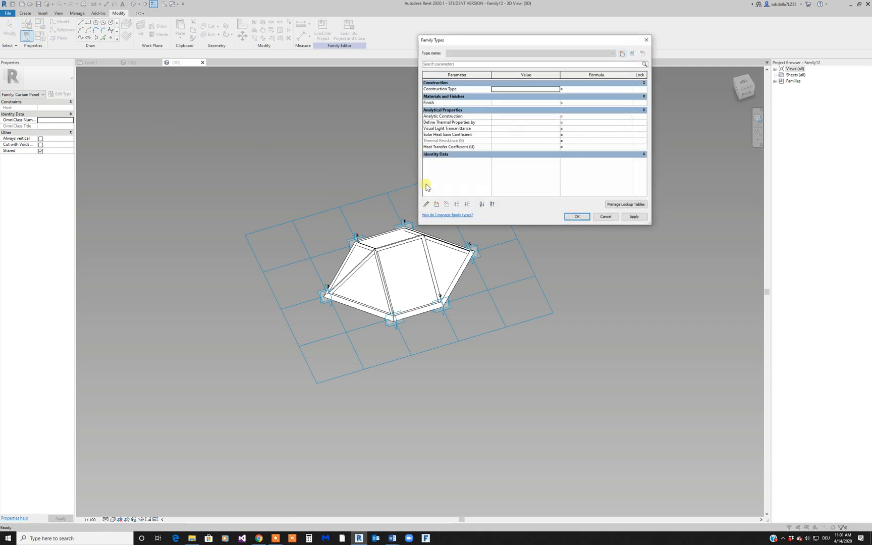
left_click(437, 204)
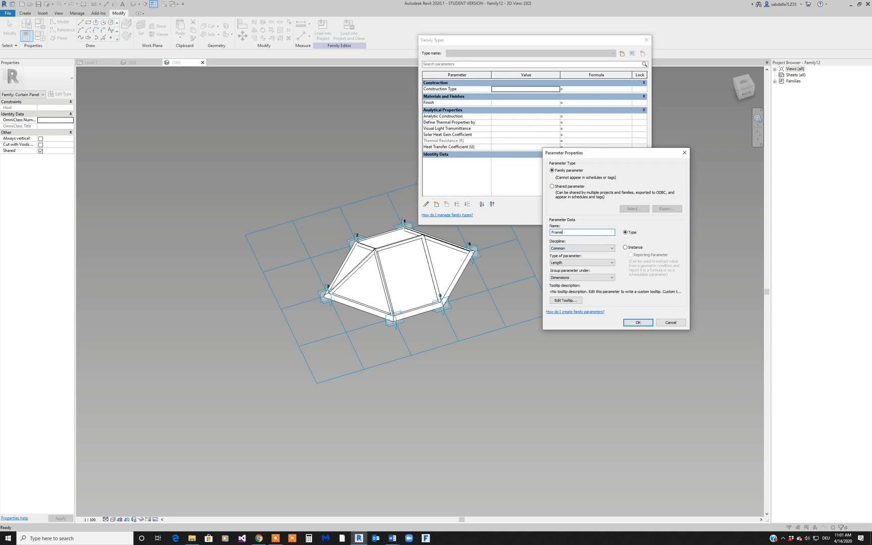
left_click(604, 264)
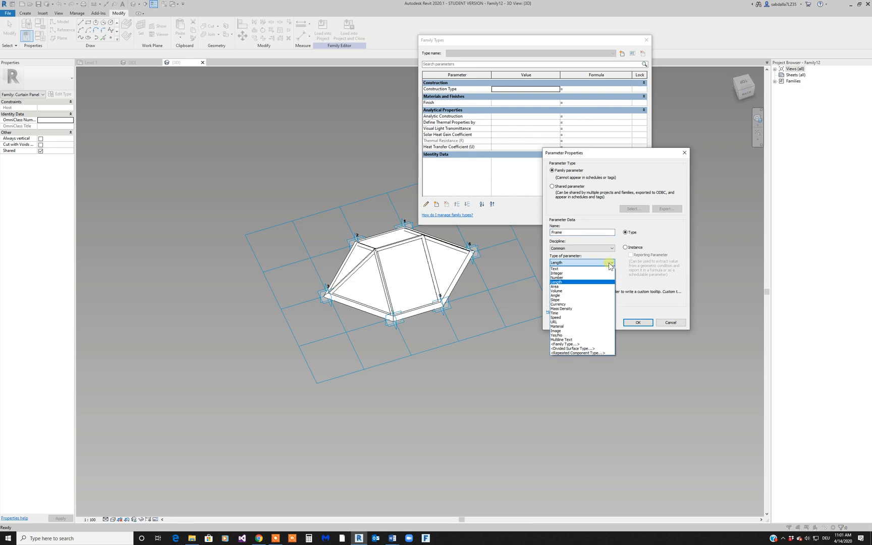
left_click(581, 327)
left_click(638, 323)
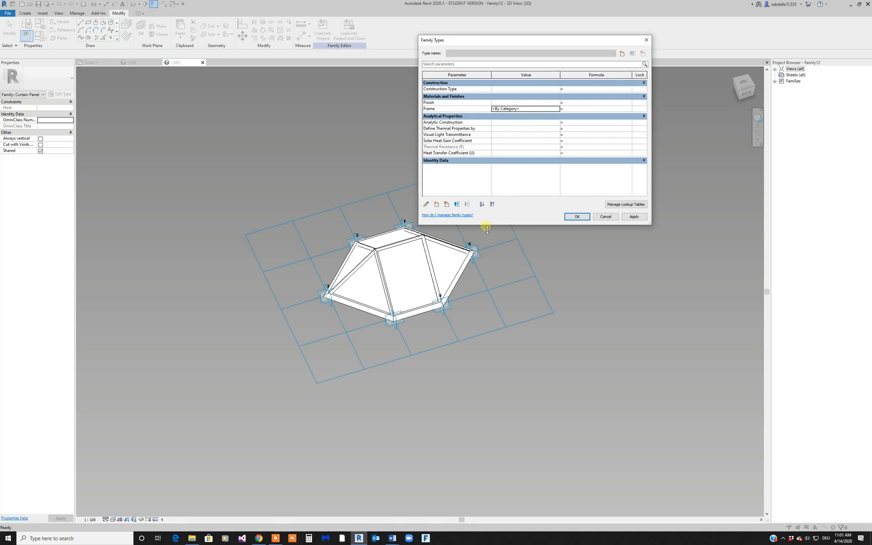
Step: Add a second family type parameter named Glass with Material as its parameter type, and accept the family types
left_click(437, 204)
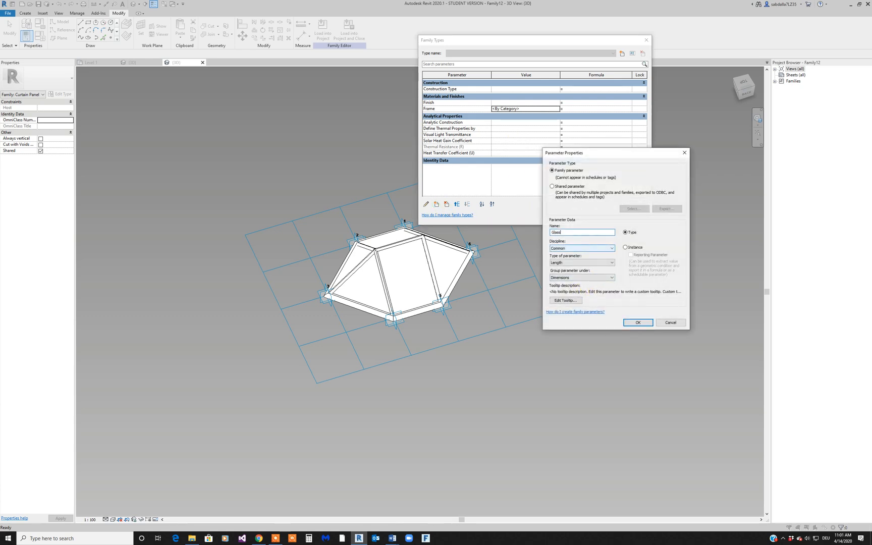
left_click(612, 263)
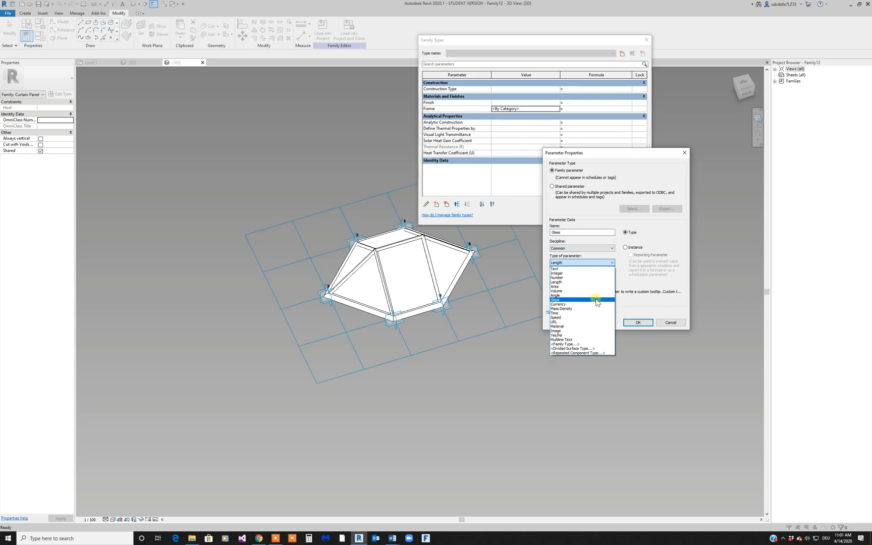
left_click(586, 326)
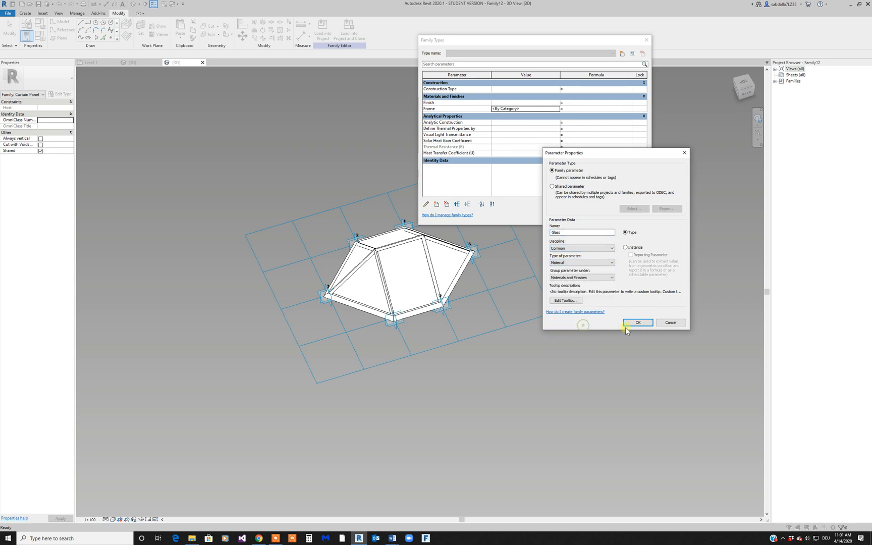
left_click(637, 323)
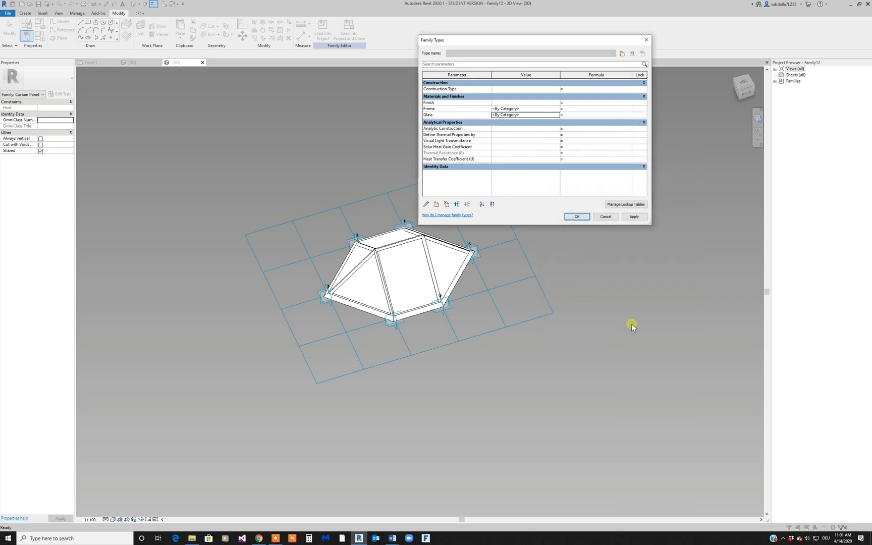
left_click(577, 216)
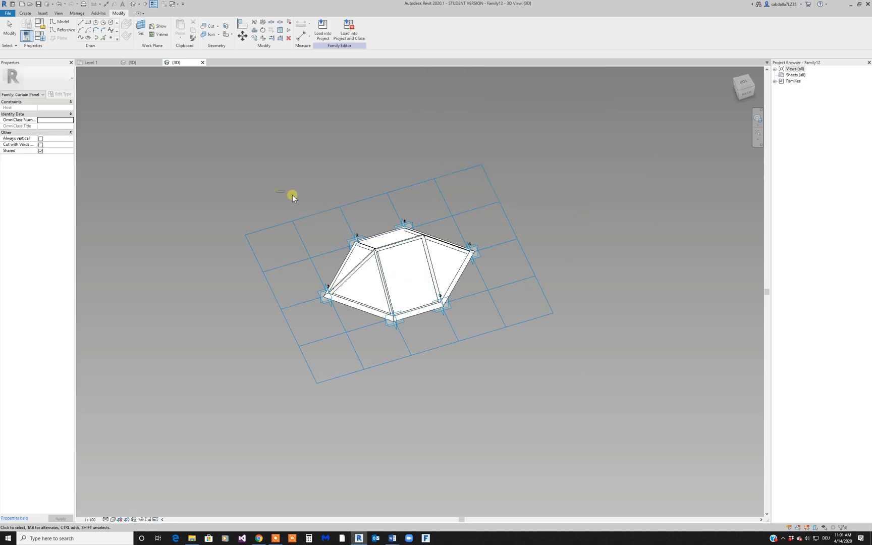
Step: Select the whole panel and filter the selection down to the Curtain Panels category only
left_click_drag(276, 190, 512, 365)
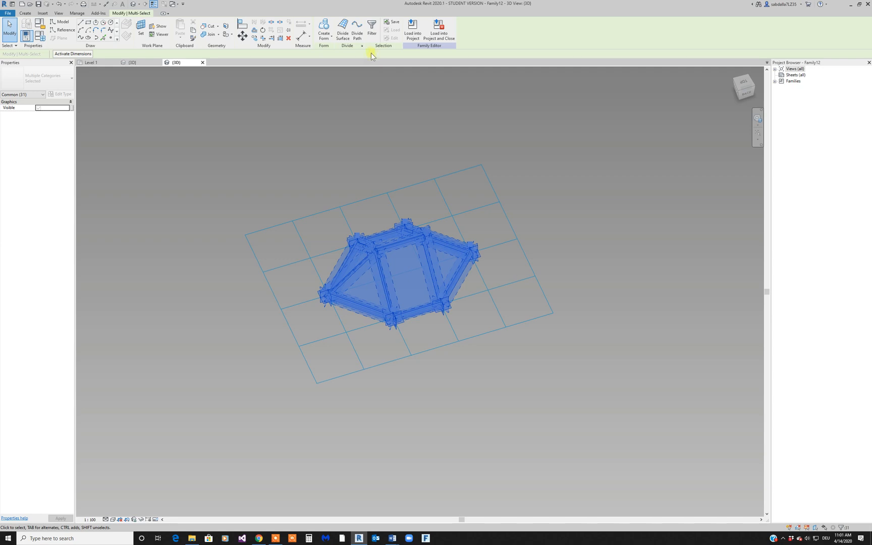
left_click(372, 29)
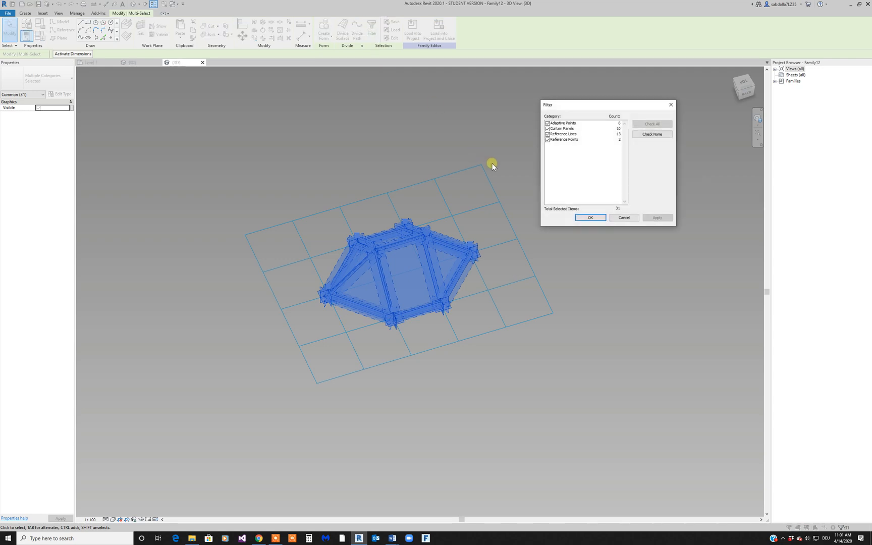
left_click(650, 134)
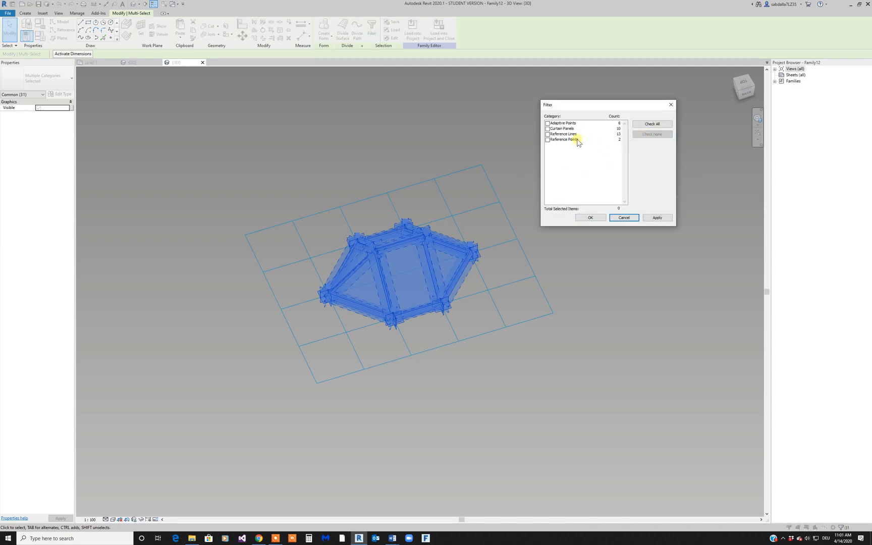
left_click(556, 129)
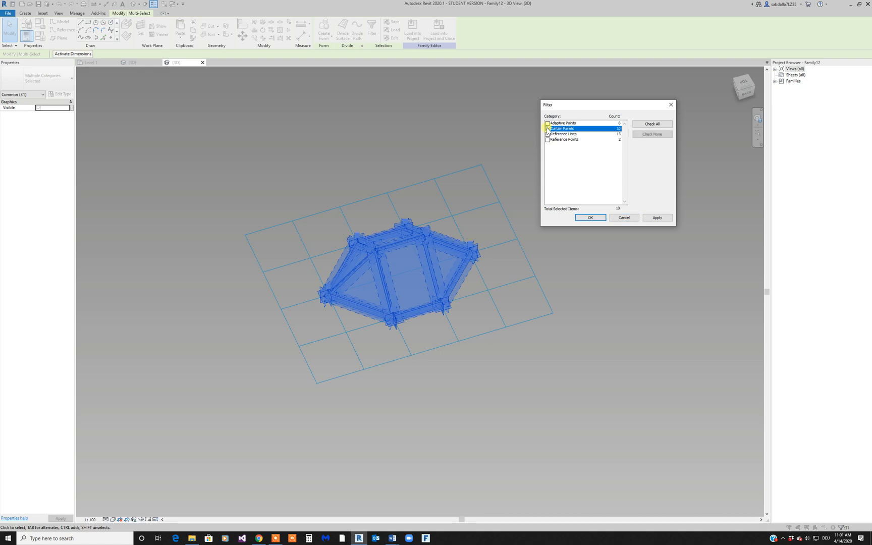
left_click(590, 218)
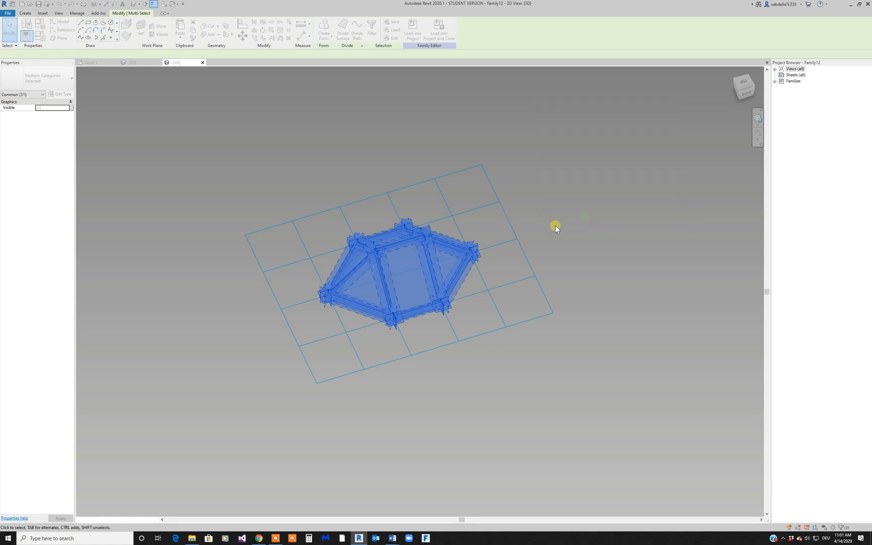
Step: Remove the six planar infill surfaces from the selection, keeping only the tubular frame members selected
left_click(405, 284, "shift")
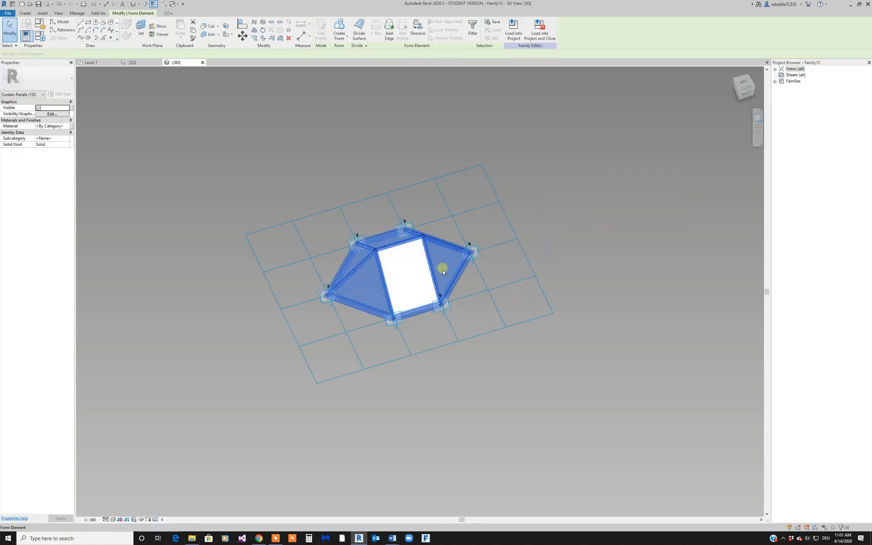
left_click(445, 269, "shift")
left_click(372, 286, "shift")
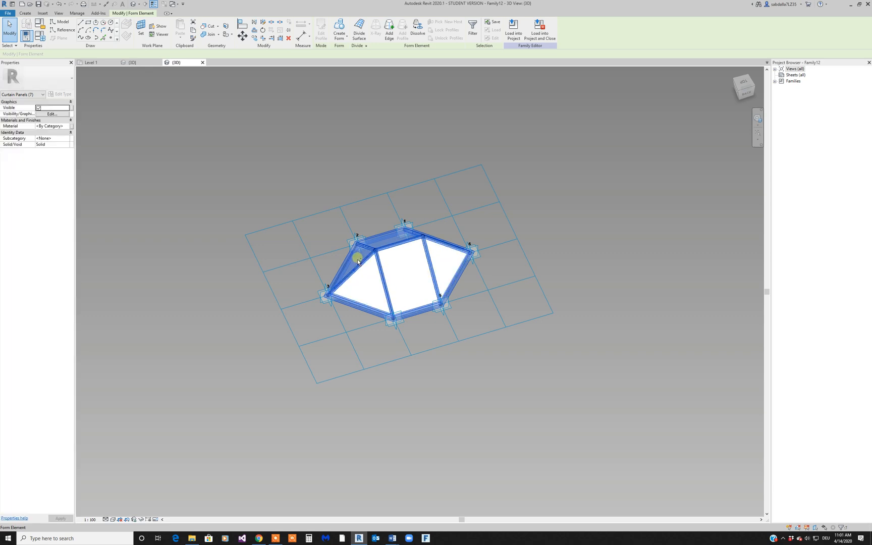
left_click(357, 258, "shift")
left_click(393, 241, "shift")
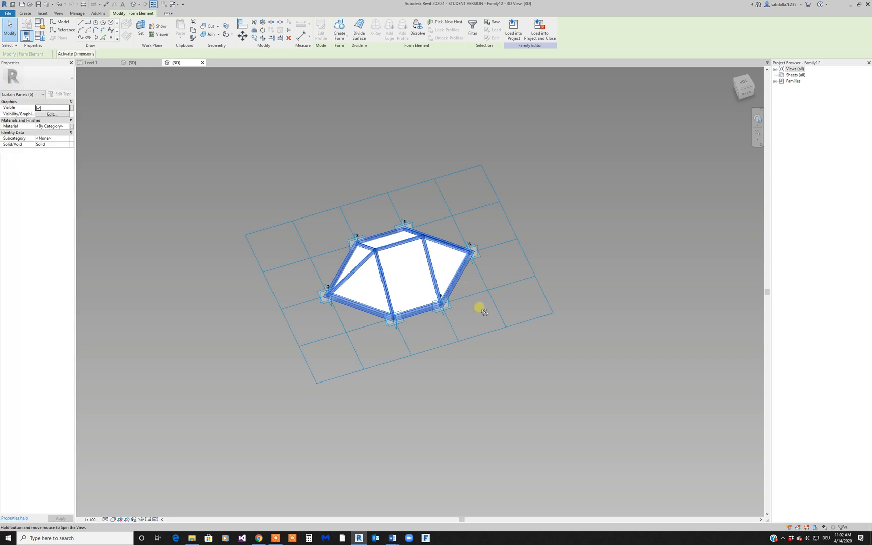
middle_click_drag(479, 306, 443, 273, "shift")
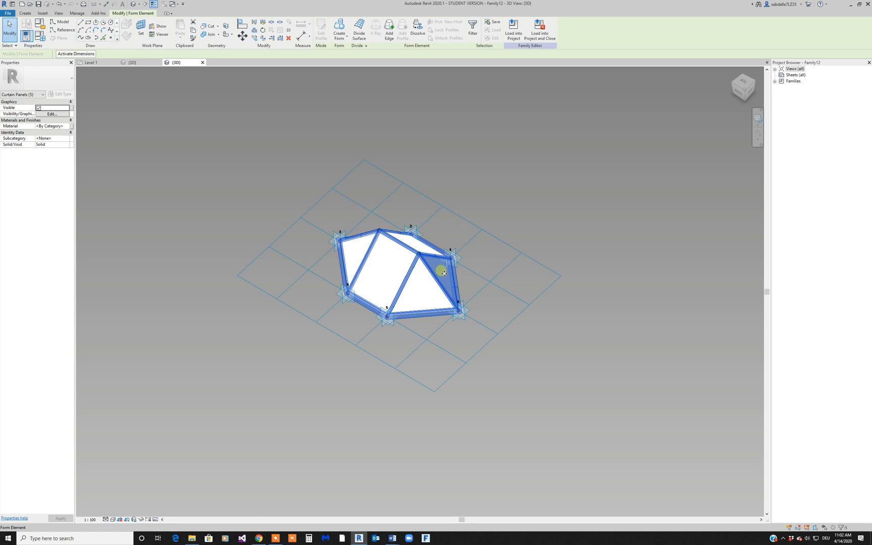
left_click(442, 274, "shift")
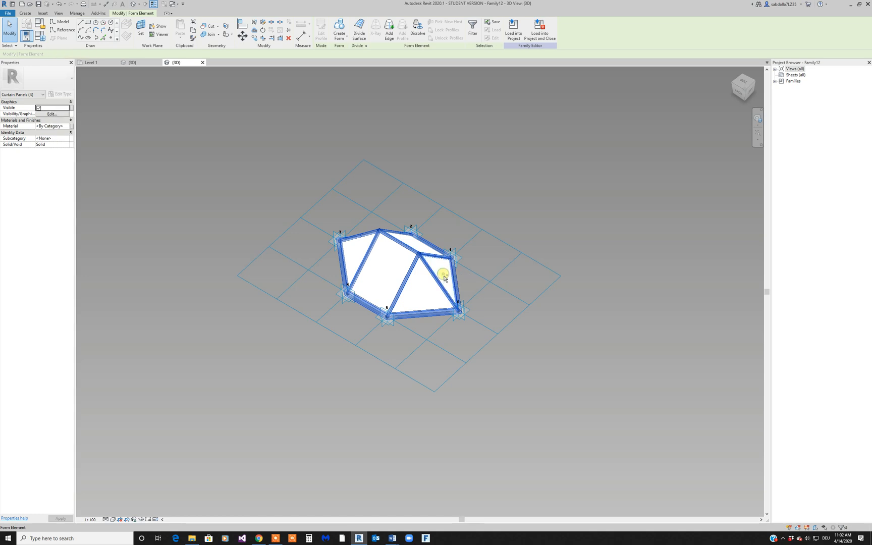
Step: Associate the material of the selected tubular frame members with the Frame family parameter, and clear the selection
middle_click_drag(508, 340, 157, 217, "shift")
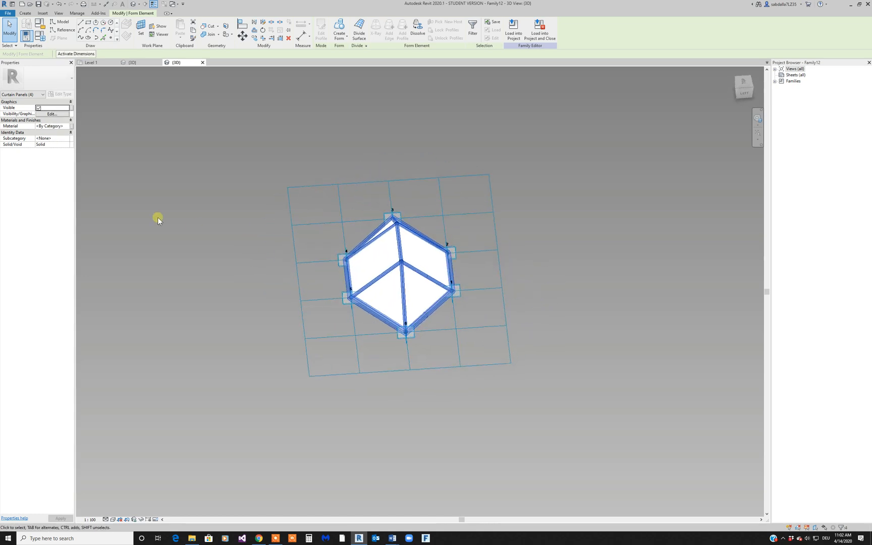
left_click(70, 127)
left_click(505, 208)
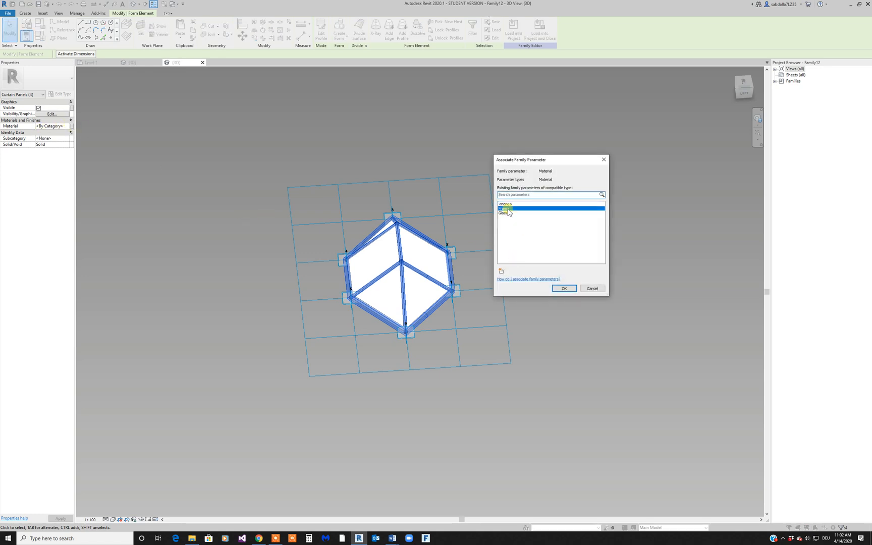
left_click(565, 289)
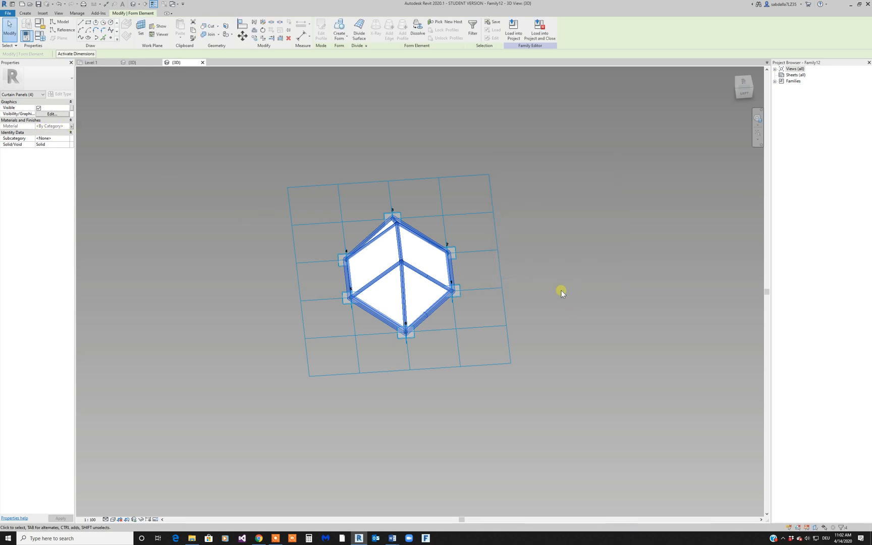
left_click(563, 291)
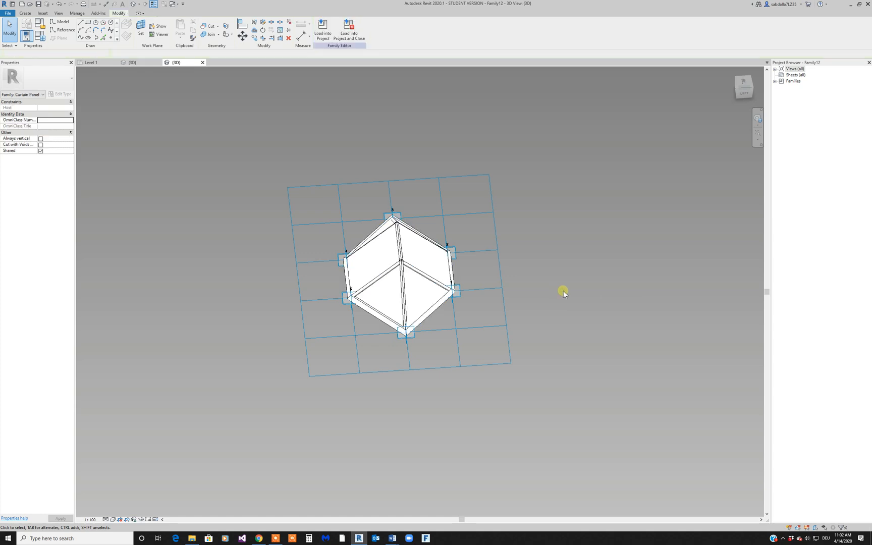
Step: Select all six planar infill surfaces between the frame members and associate their material with the Glass family parameter
middle_click_drag(538, 306, 427, 303, "shift")
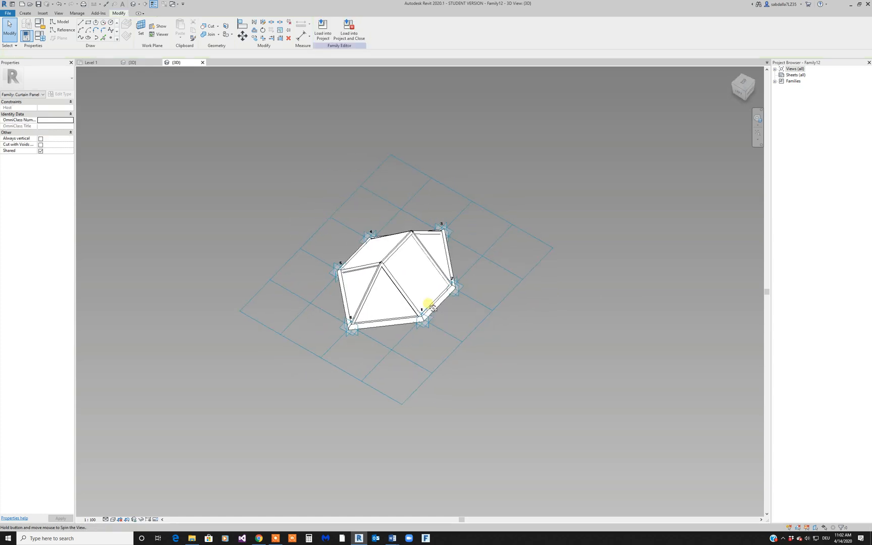
left_click(430, 287)
left_click(391, 307, "ctrl")
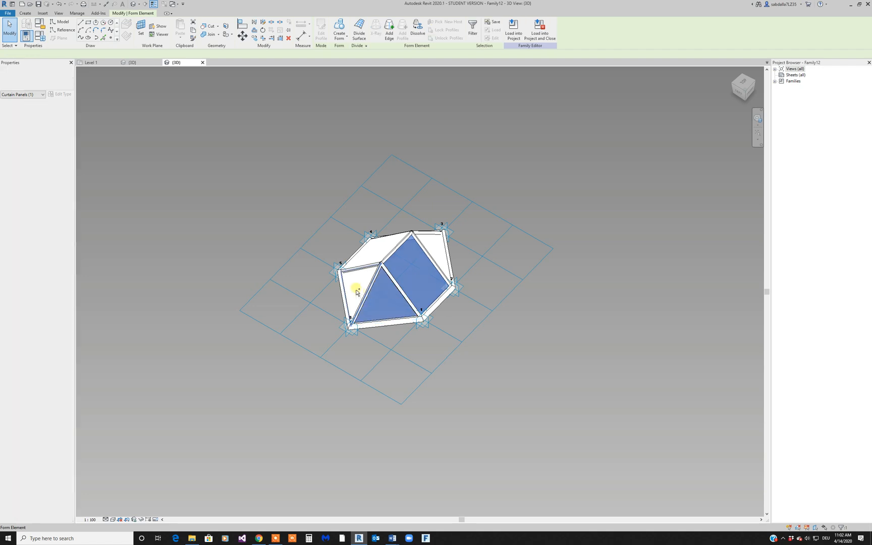
left_click(357, 290, "ctrl")
left_click(373, 252, "ctrl")
left_click(442, 258, "ctrl")
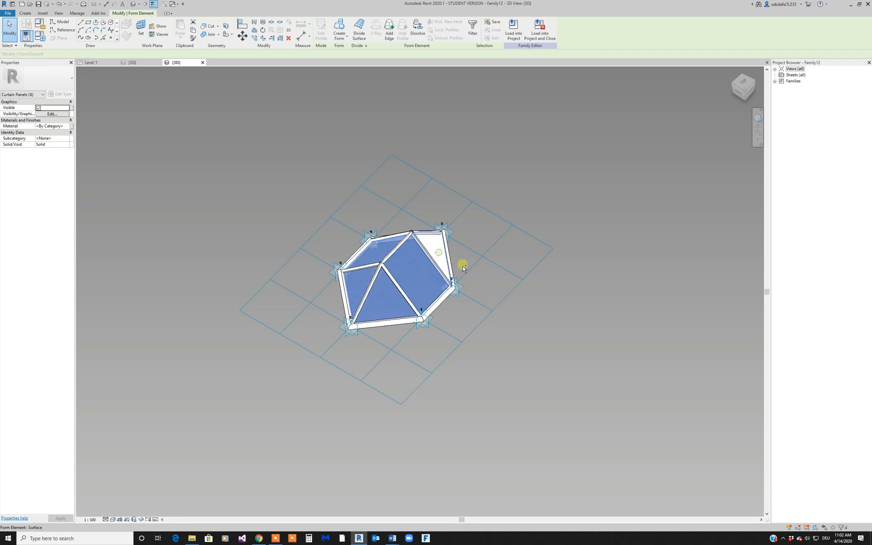
middle_click_drag(477, 296, 438, 282, "shift")
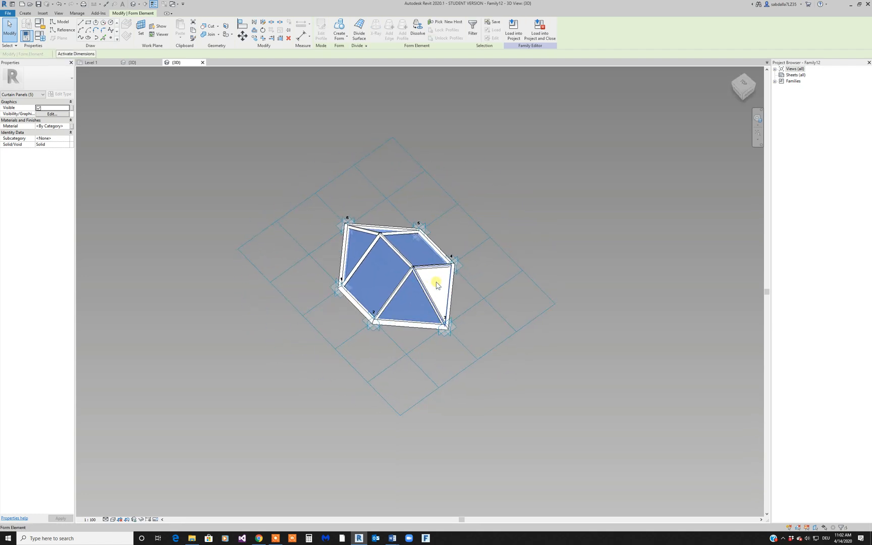
left_click(441, 285, "ctrl")
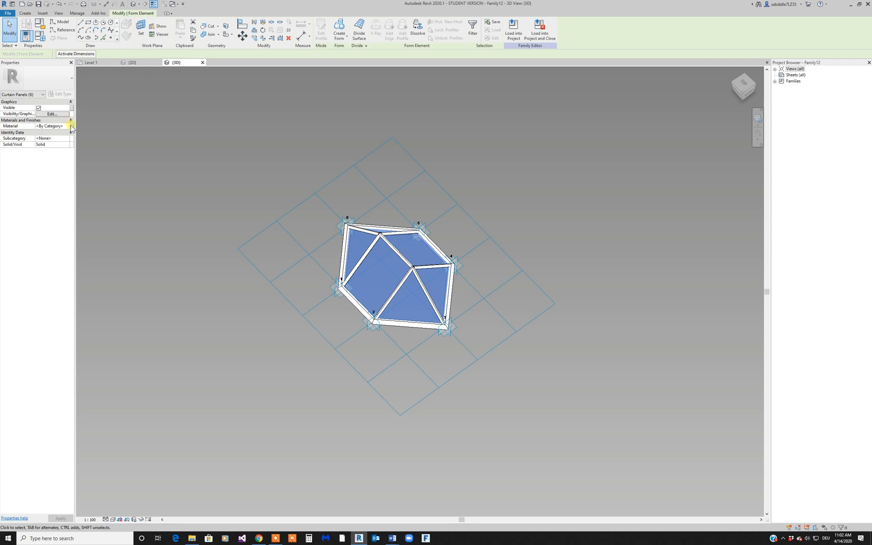
left_click(71, 127)
left_click(505, 213)
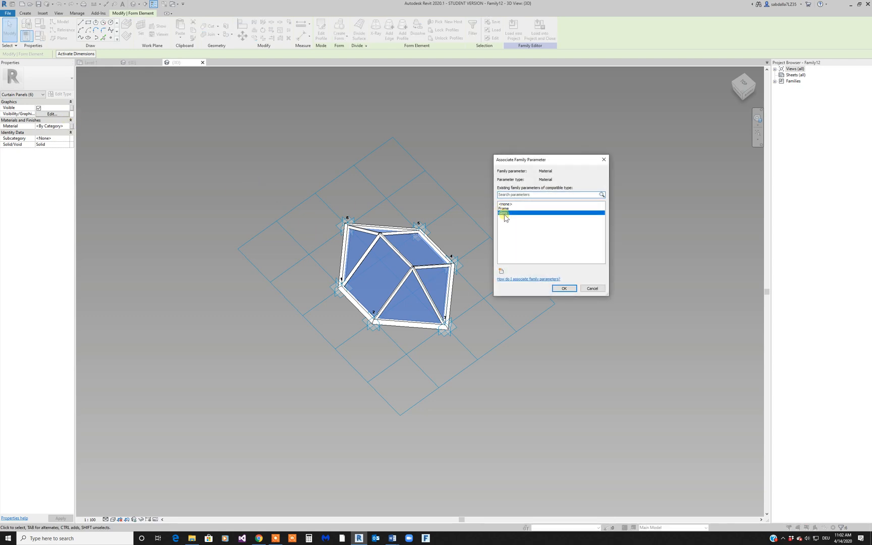
left_click(567, 289)
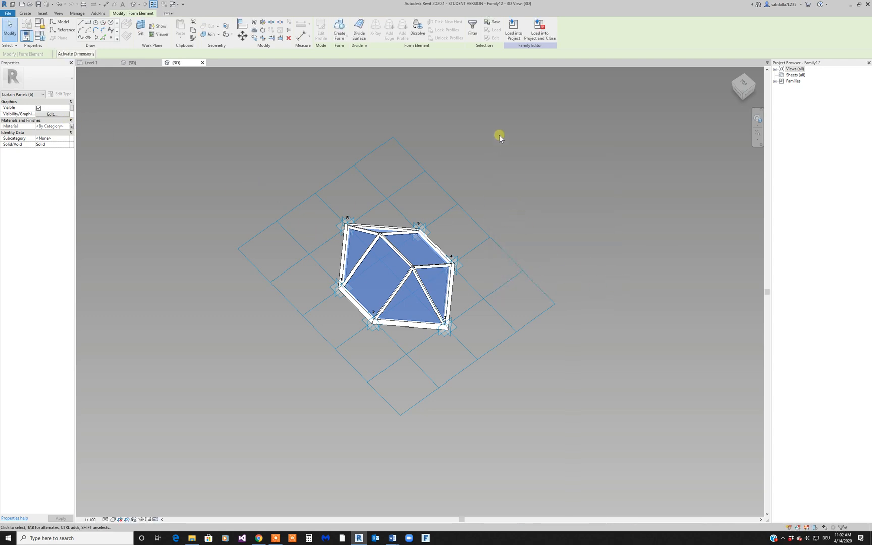
Step: Deselect the infill surfaces and load the curtain panel family into the Family11 mass family only
left_click(493, 112)
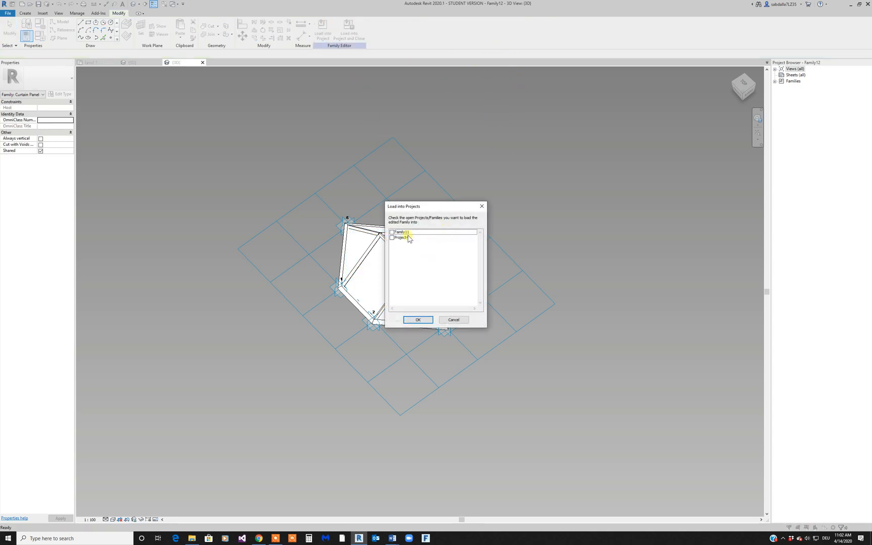
left_click(393, 232)
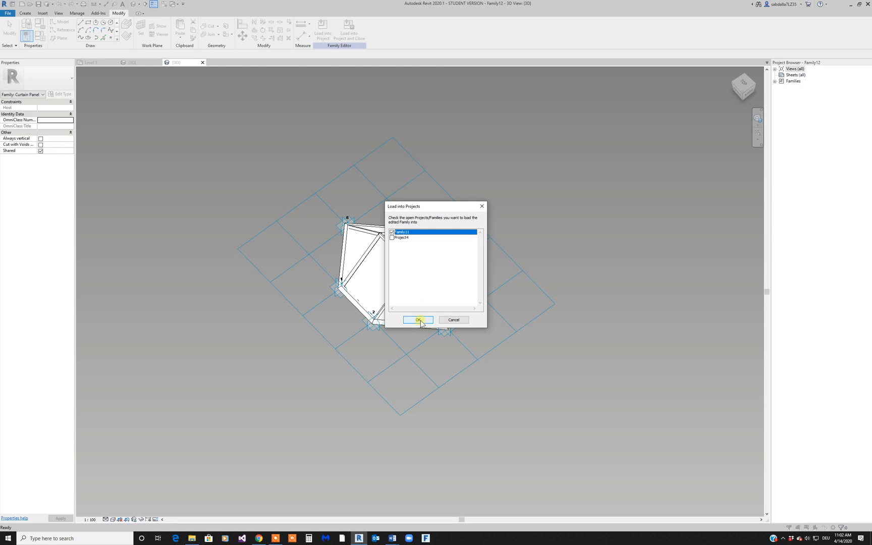
left_click(420, 320)
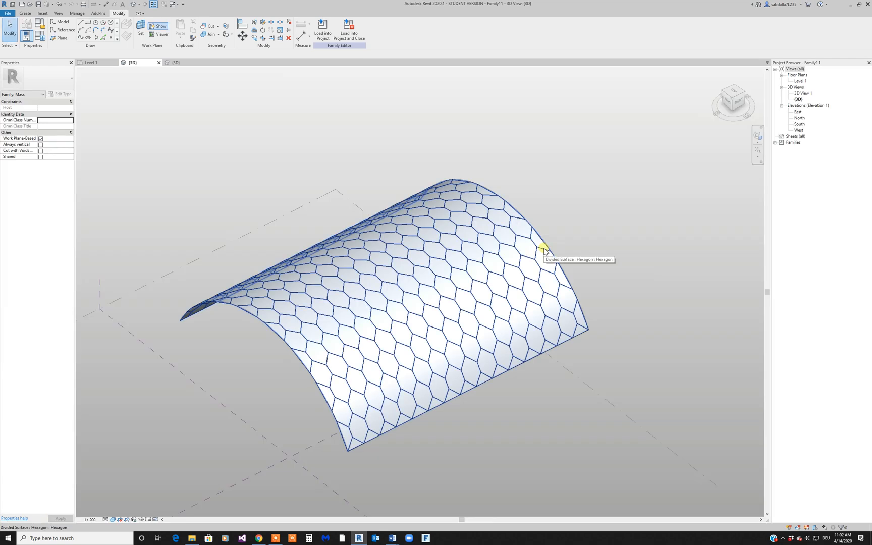
Step: Apply the Family12 hexagon panel component to the vaulted divided surface in place of the plain Hexagon pattern
left_click(392, 229)
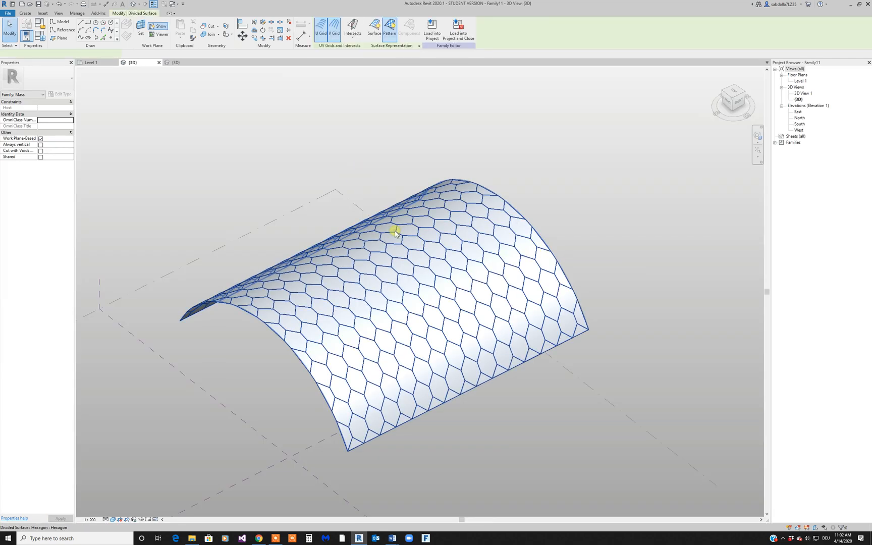
left_click(45, 78)
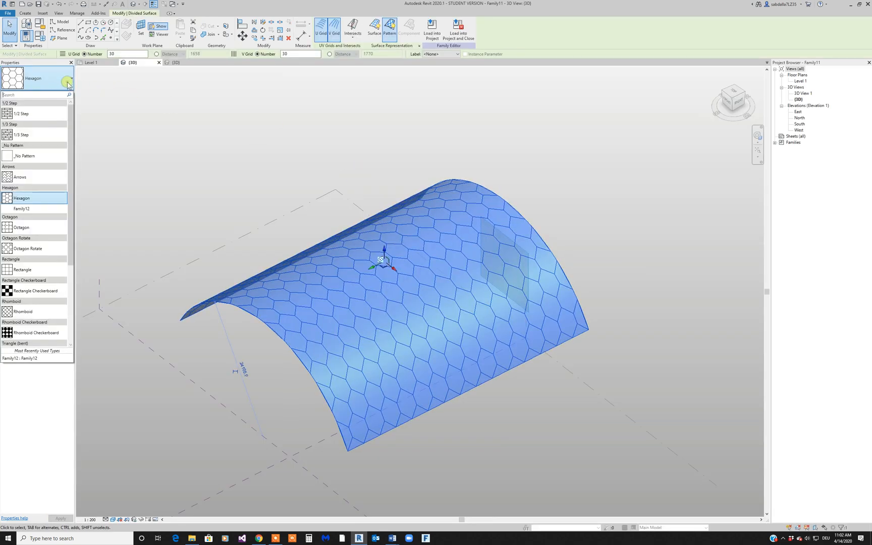
left_click(36, 209)
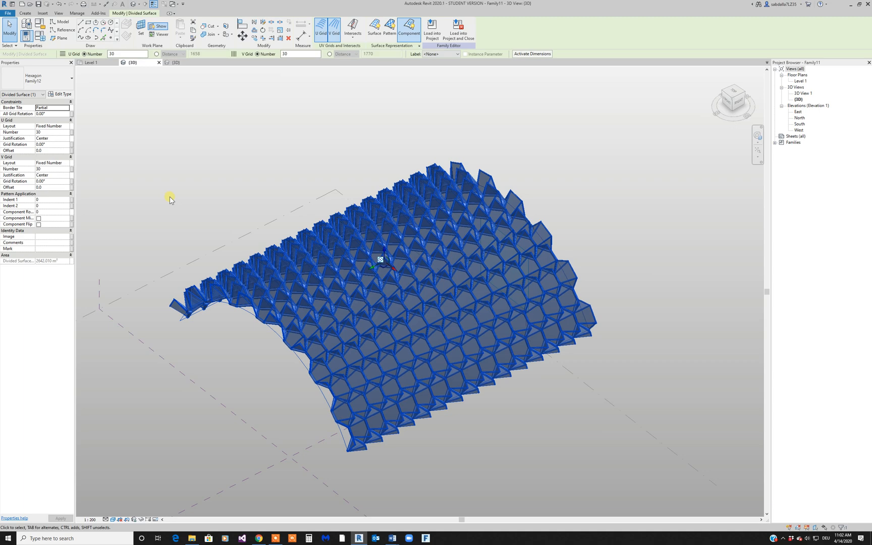
Step: Set both the U grid and V grid numbers of the vault's divided surface to 40, and deselect it
left_click(267, 217)
middle_click_drag(267, 217, 360, 306, "shift")
left_click(361, 303)
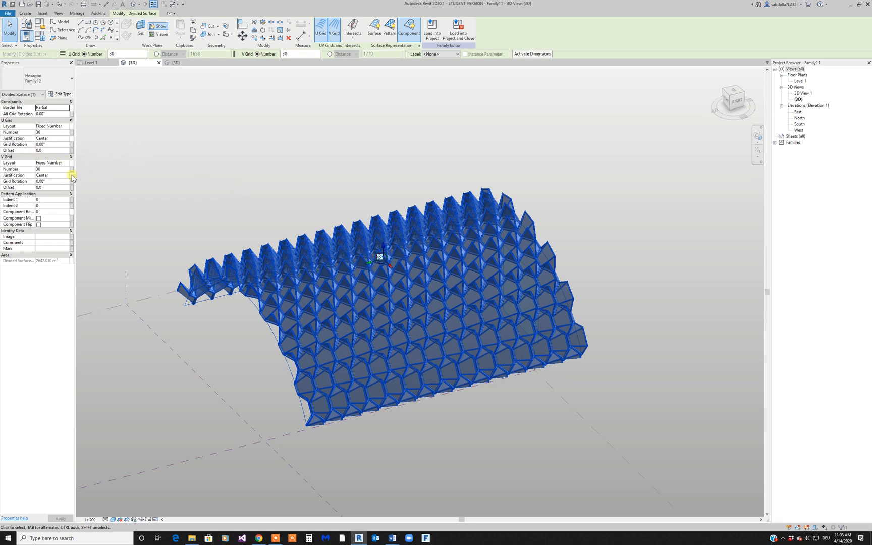
left_click(55, 169)
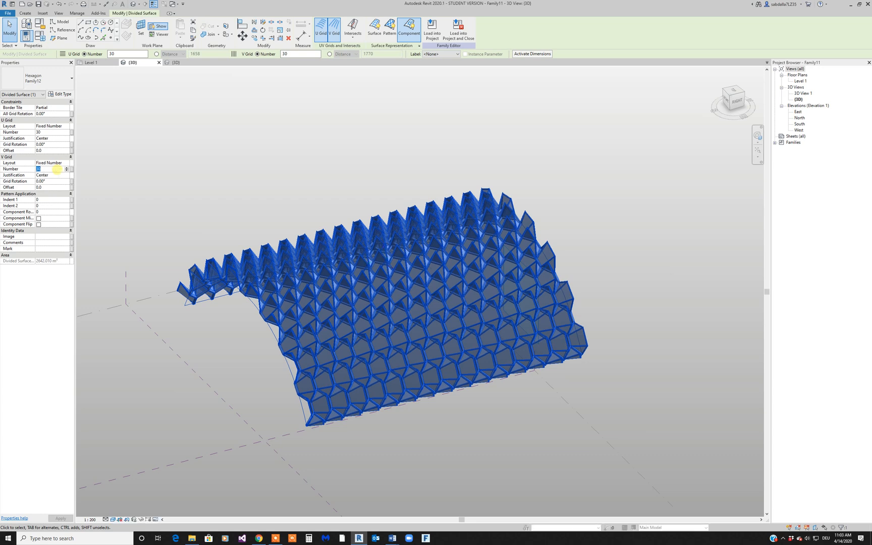
type("4")
type("0")
left_click_drag(133, 54, 106, 56)
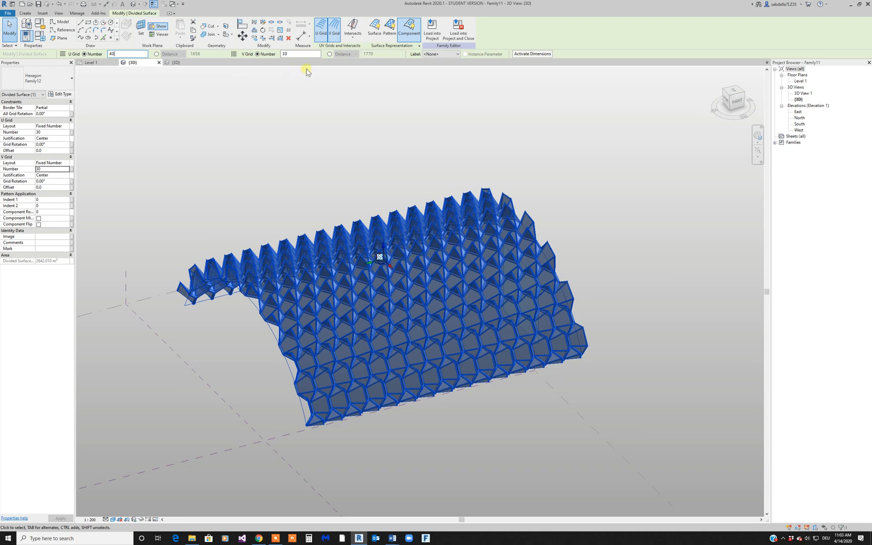
type("40")
left_click(295, 54)
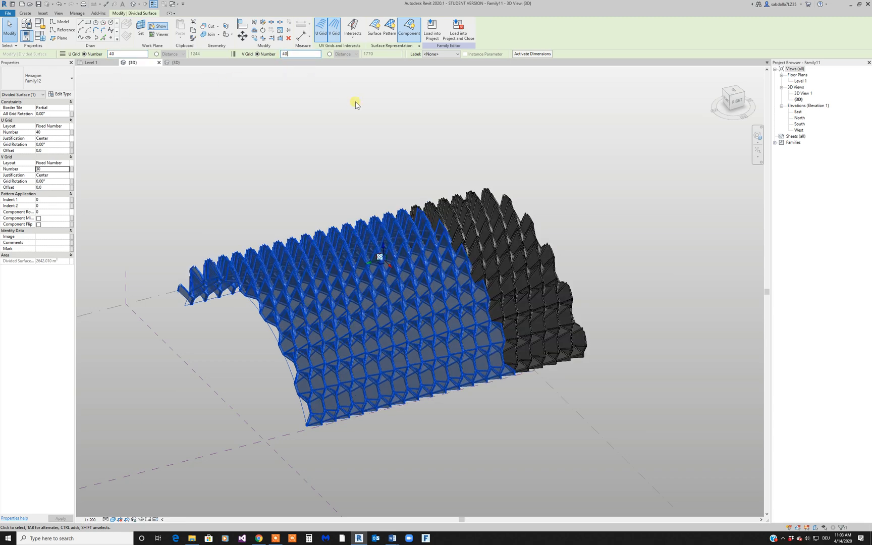
key("Return")
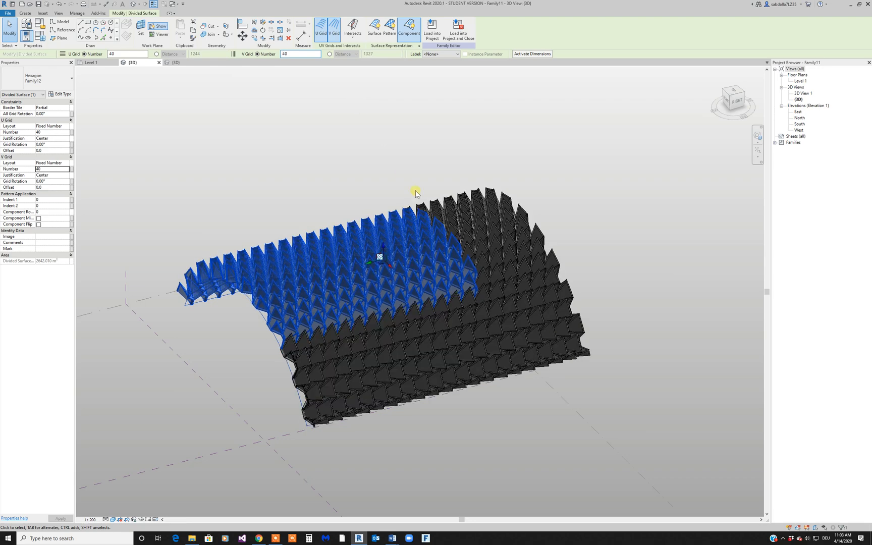
left_click(532, 180)
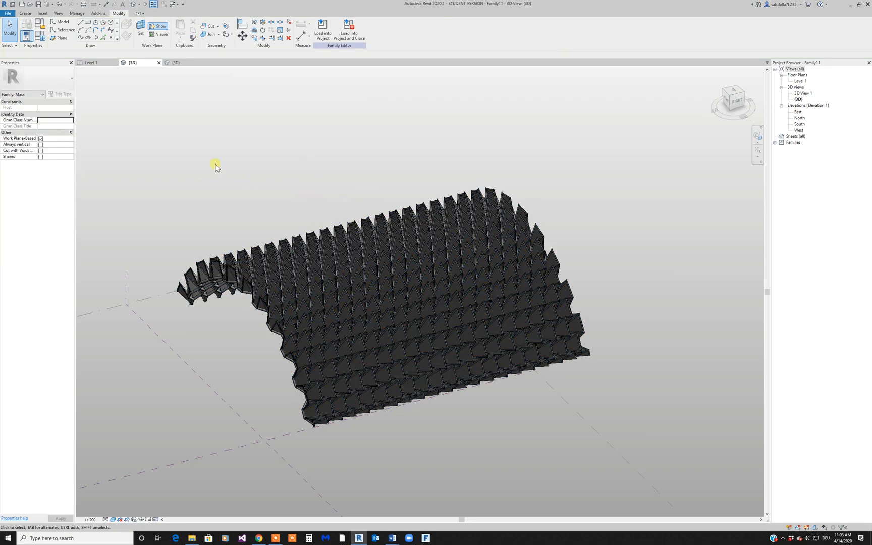
Step: Examine the Frame and Glass material parameters in the type properties of the vault's Family12 panels, and close the dialog
left_click(349, 298)
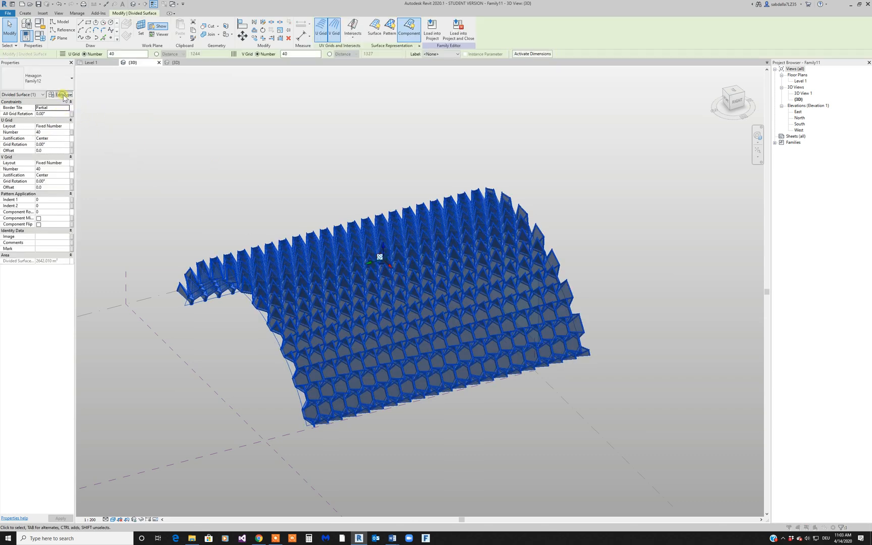
left_click(62, 94)
left_click(512, 133)
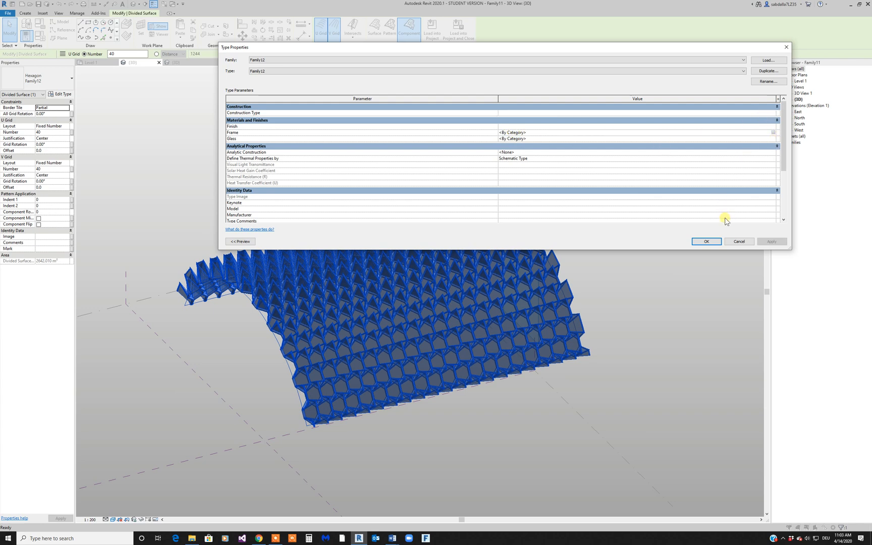
left_click(707, 241)
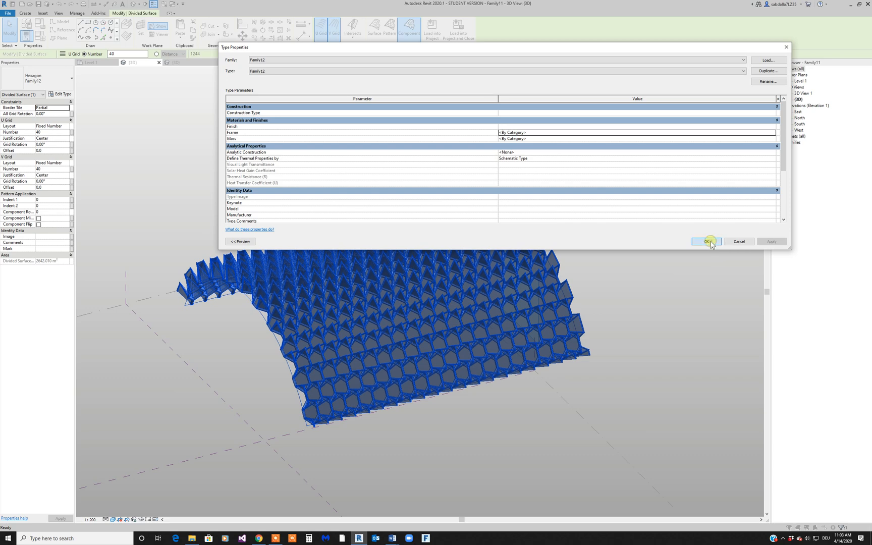